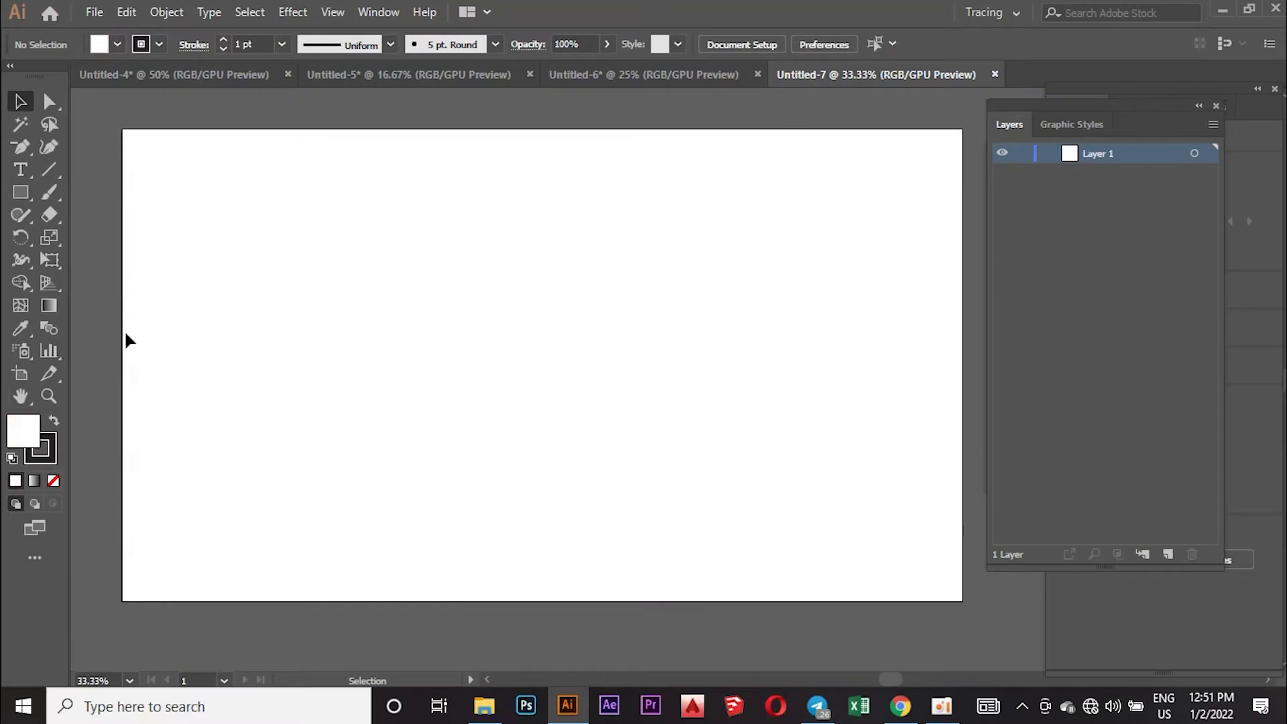
Step: Draw a diagonal line near the artboard centre, rising to the upper right, with the Line Segment tool
left_click(49, 167)
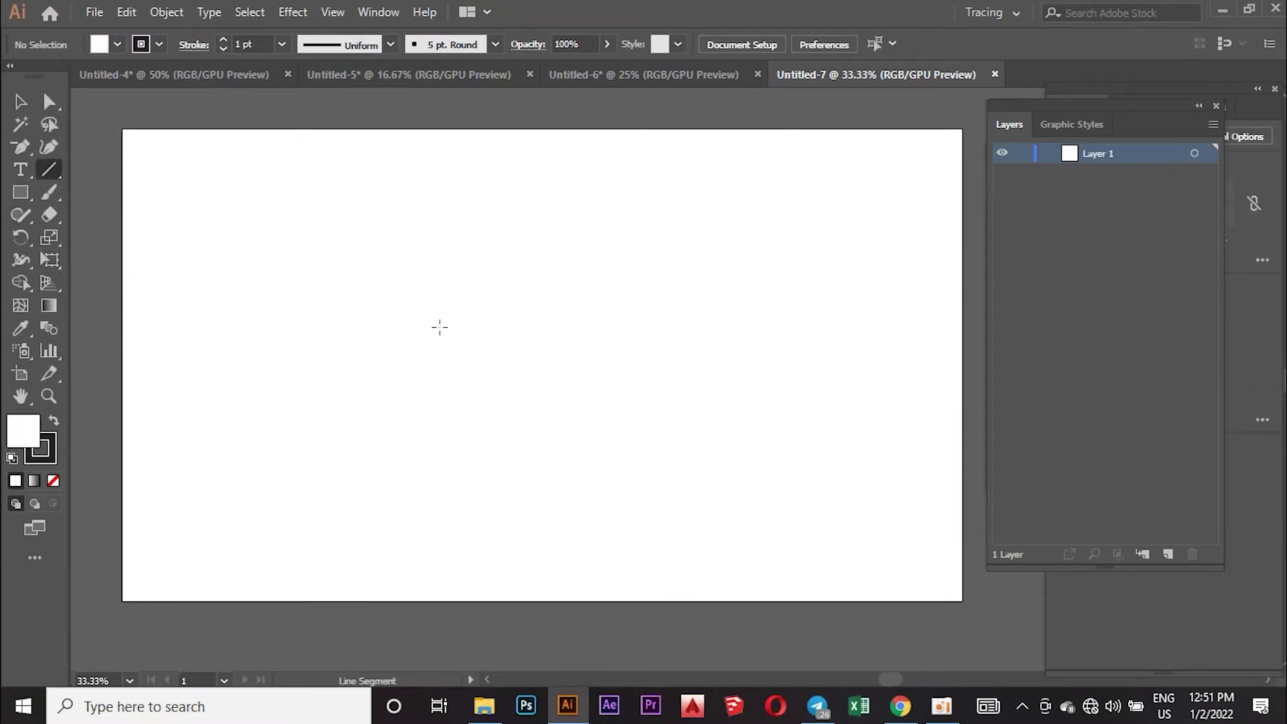
left_click(398, 409)
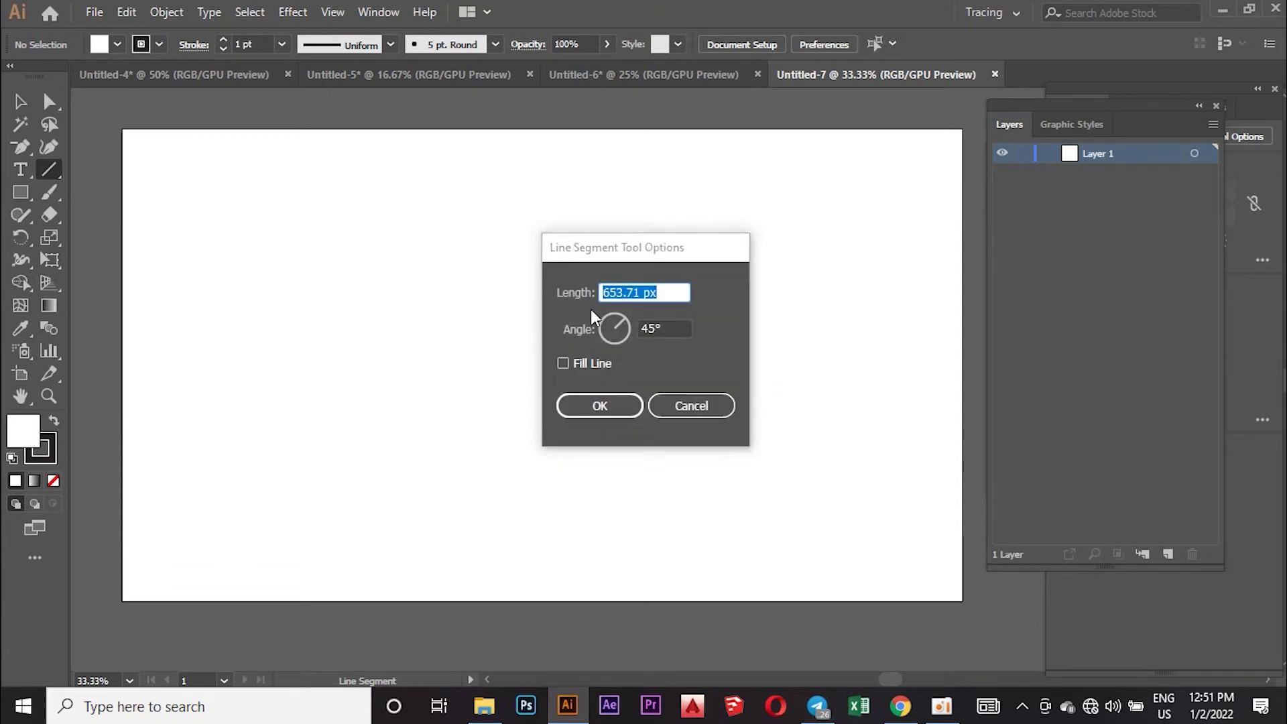
left_click(697, 407)
left_click_drag(504, 406, 656, 256)
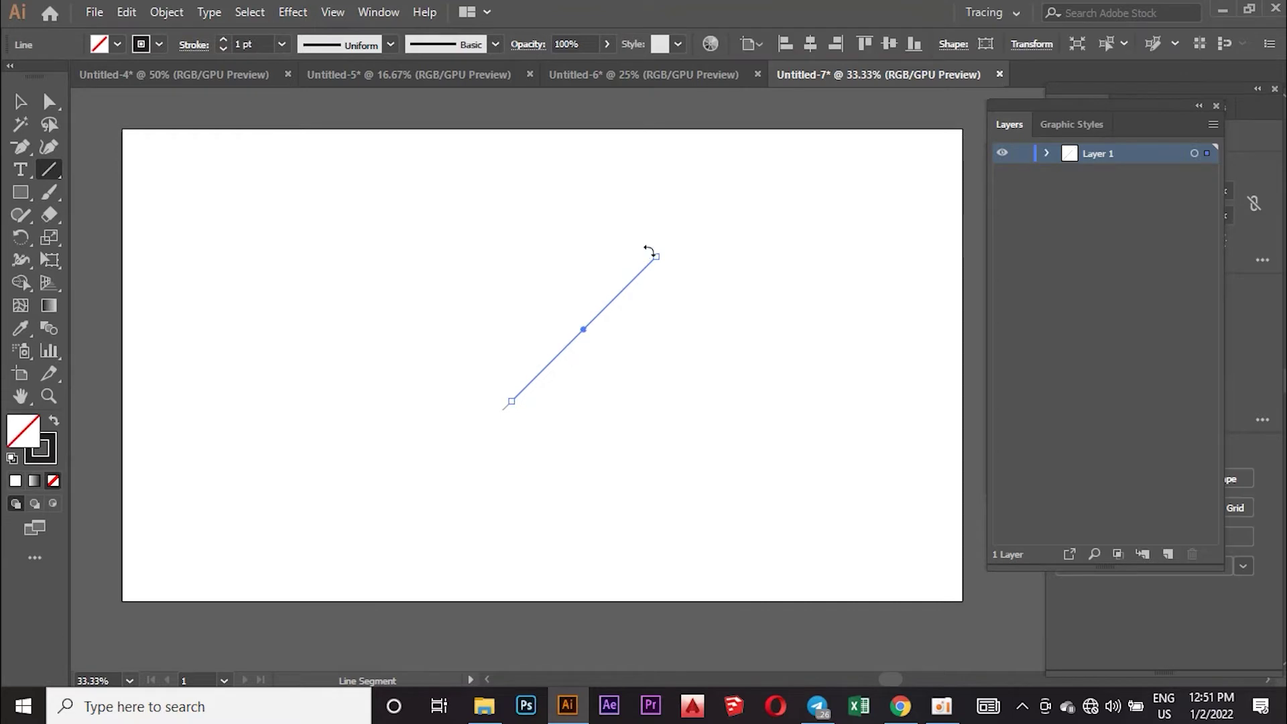
key("ctrl+z")
key("ctrl+z")
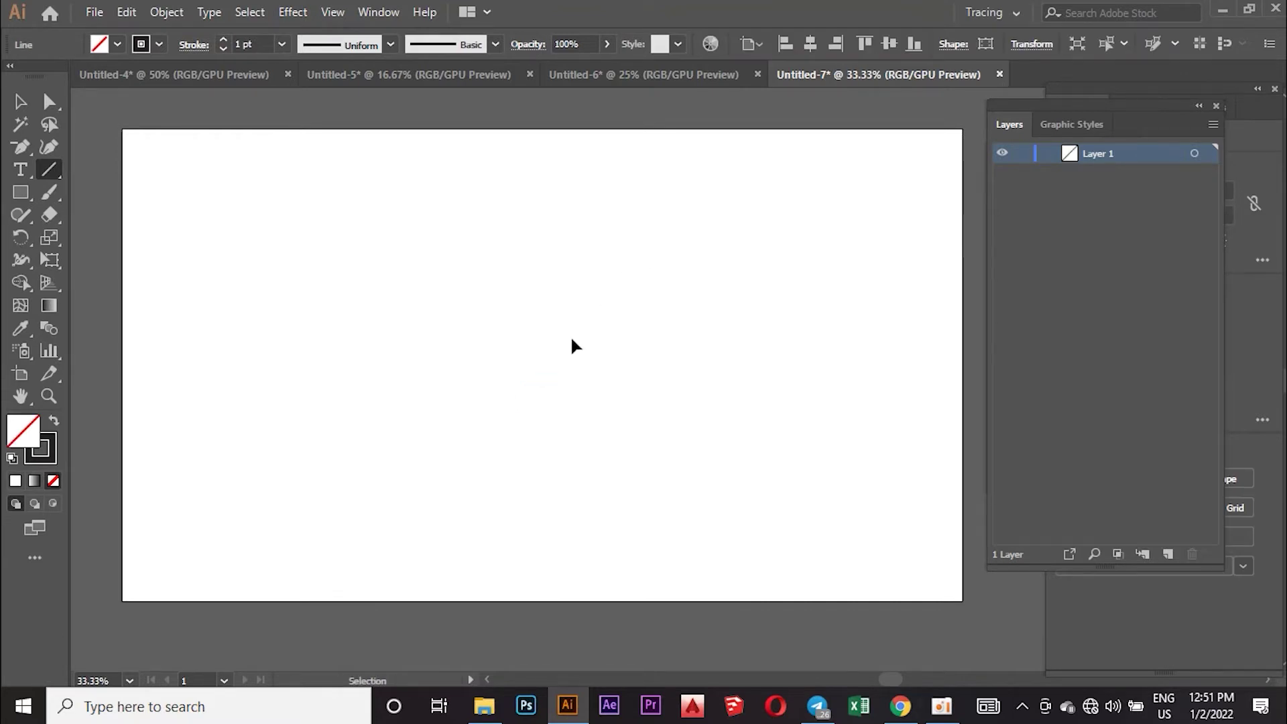
left_click_drag(513, 401, 678, 217)
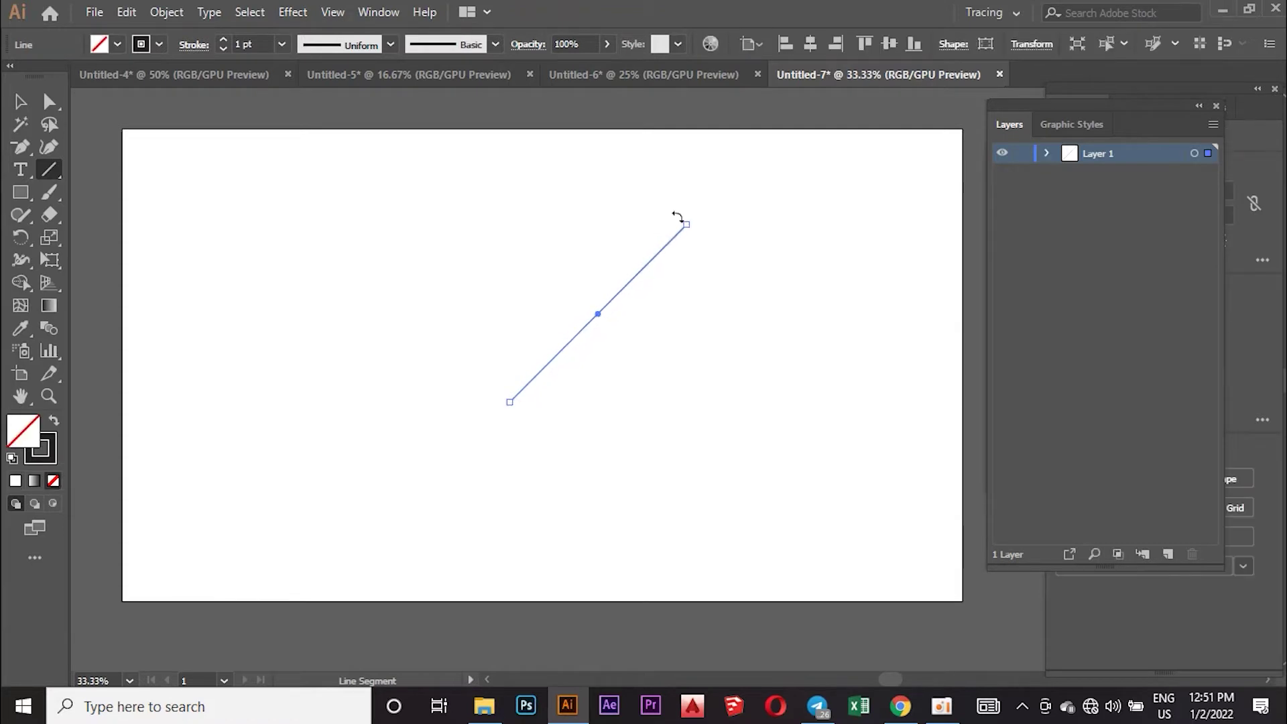
Step: Set the line's stroke weight to 200 pt
left_click(238, 46)
type("200")
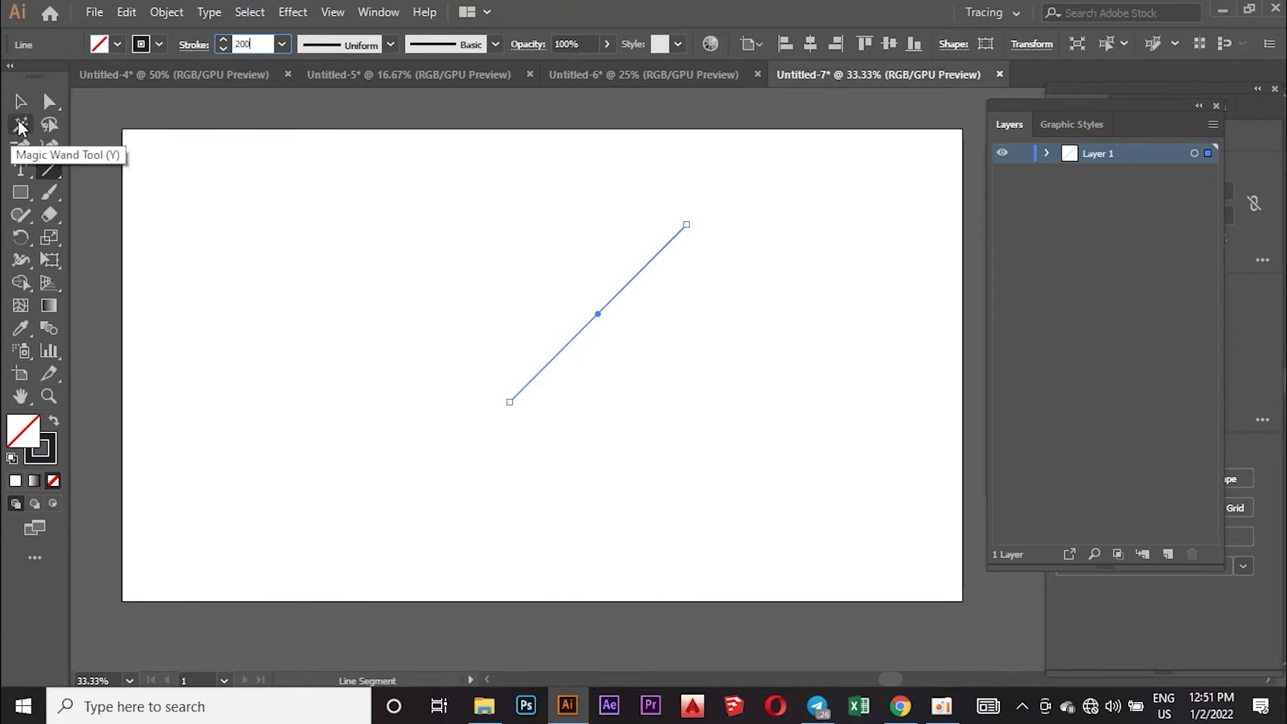
left_click(20, 101)
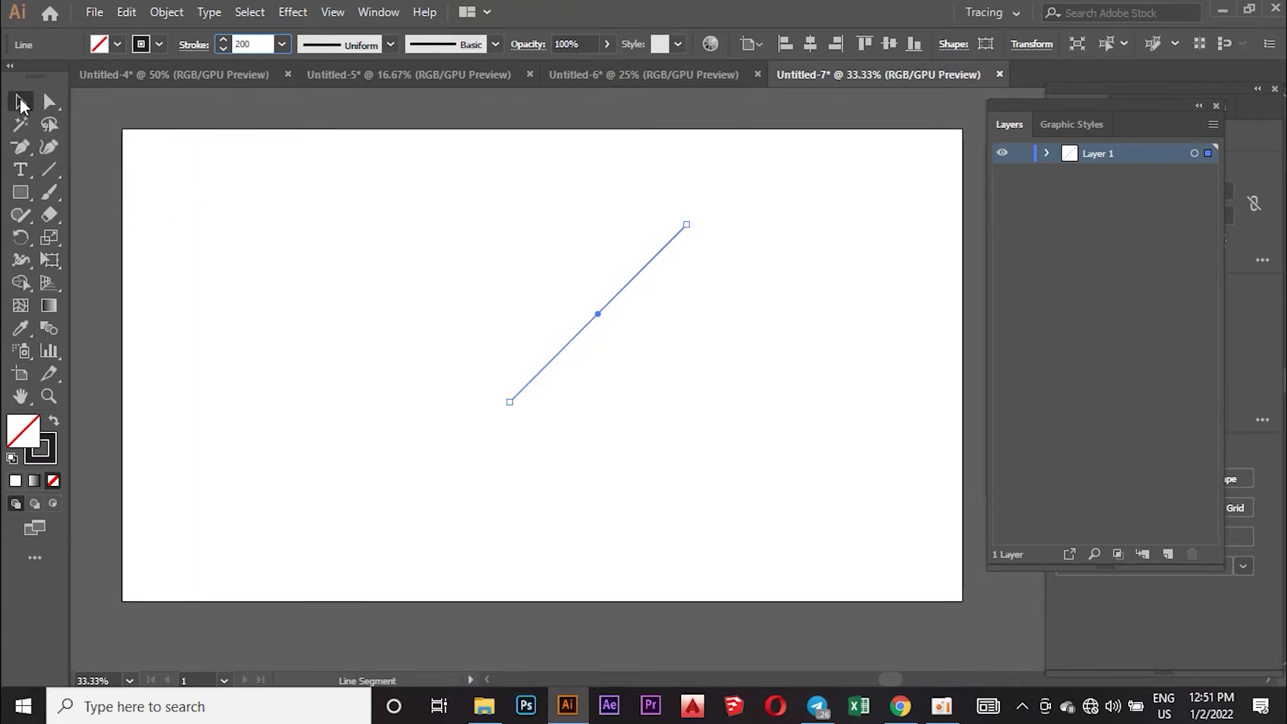
Step: Add a vertically reflected copy of the band to form an X, then deselect
right_click(578, 309)
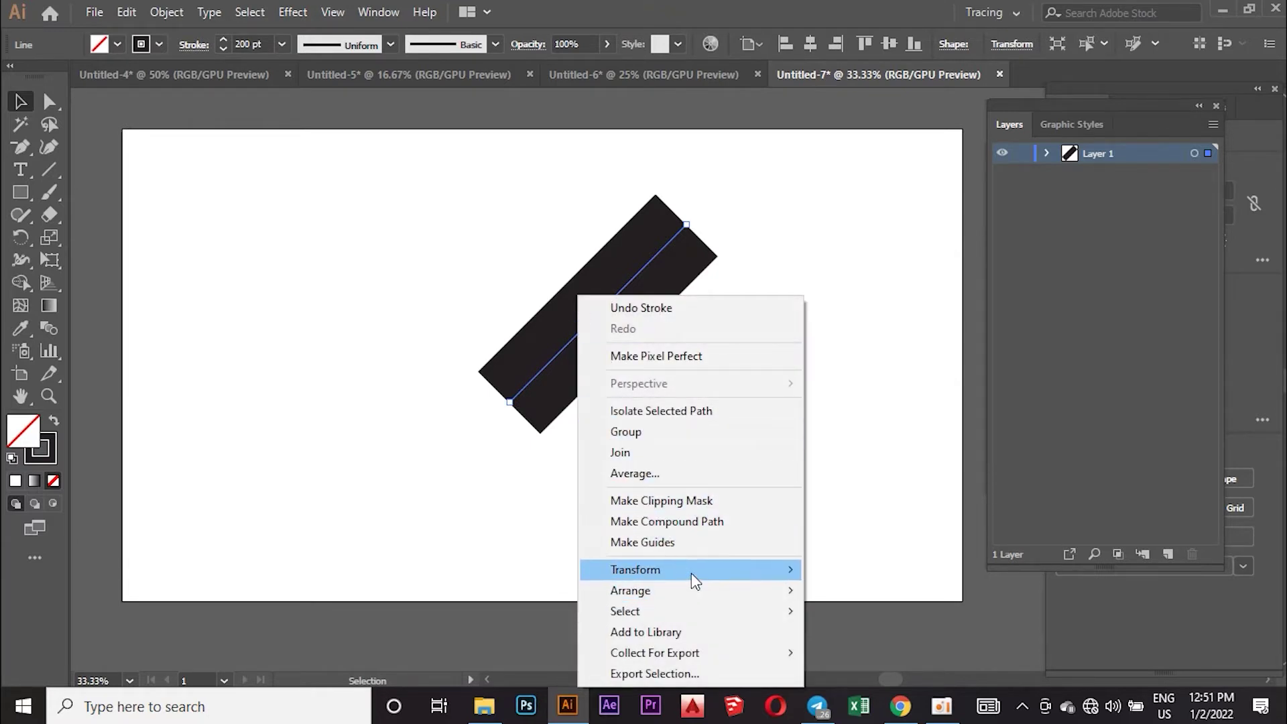
mouse_move(690, 569)
left_click(841, 475)
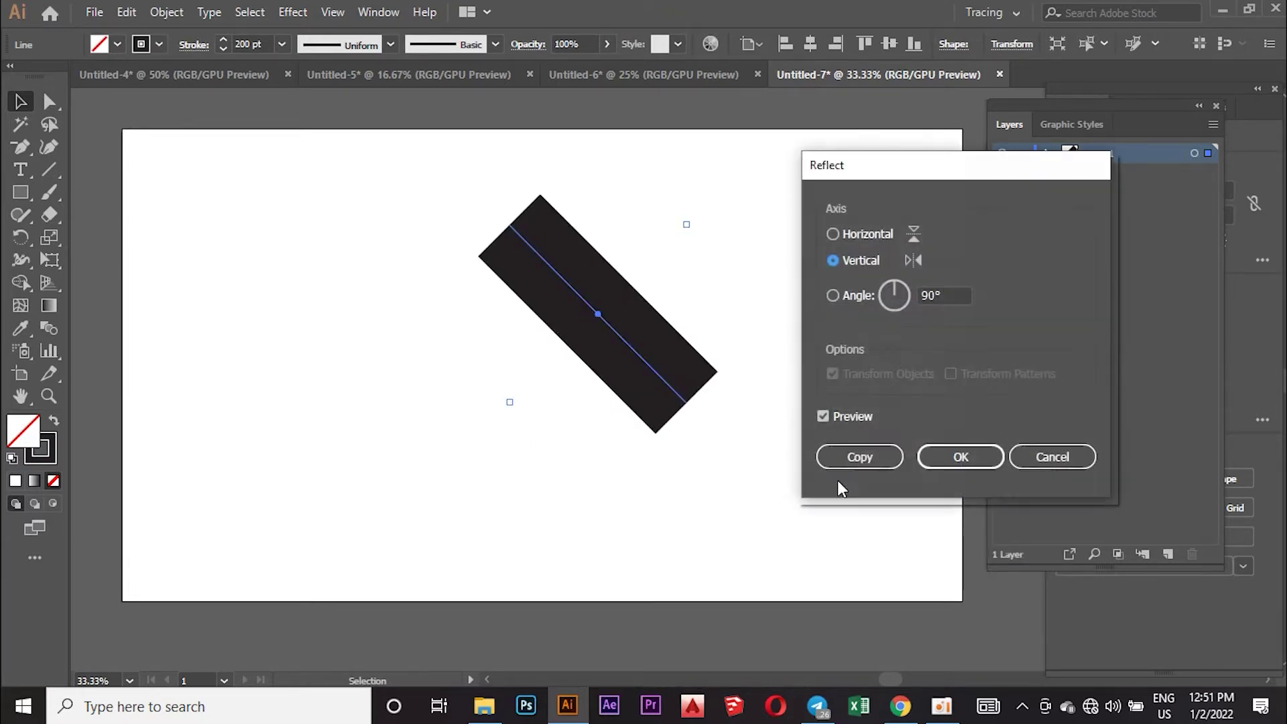
left_click(858, 458)
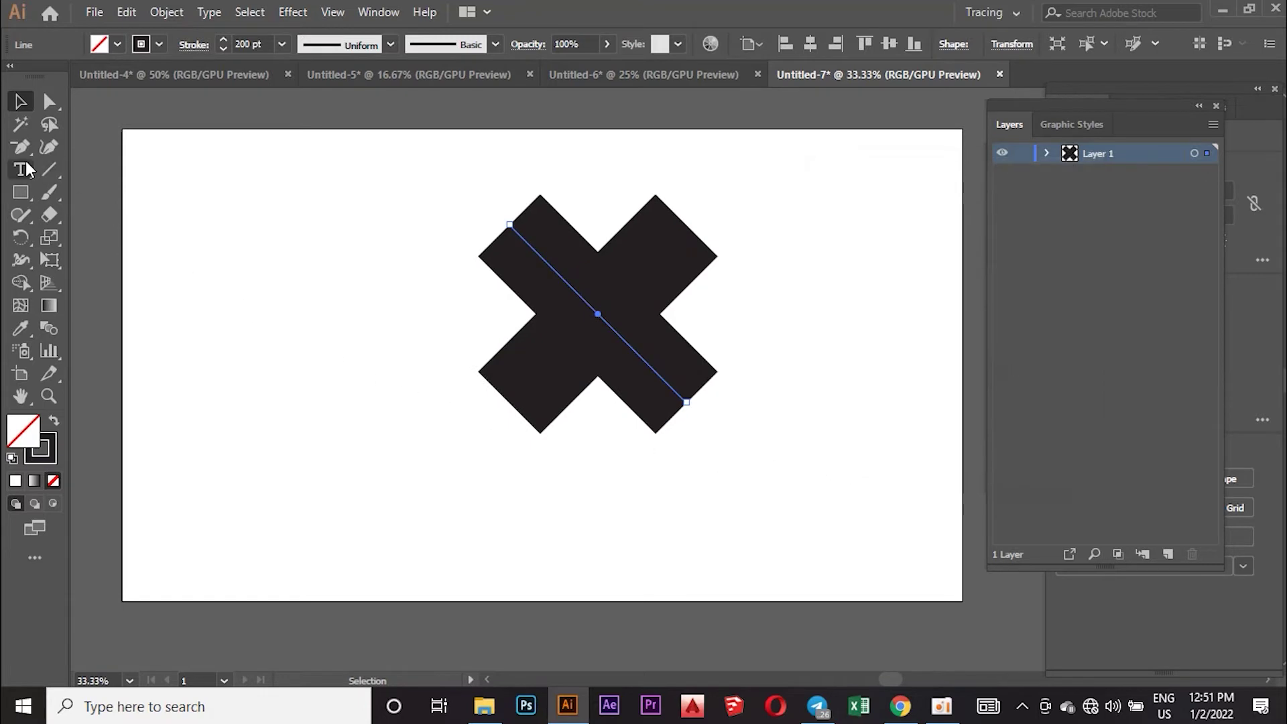
left_click_drag(830, 167, 417, 405)
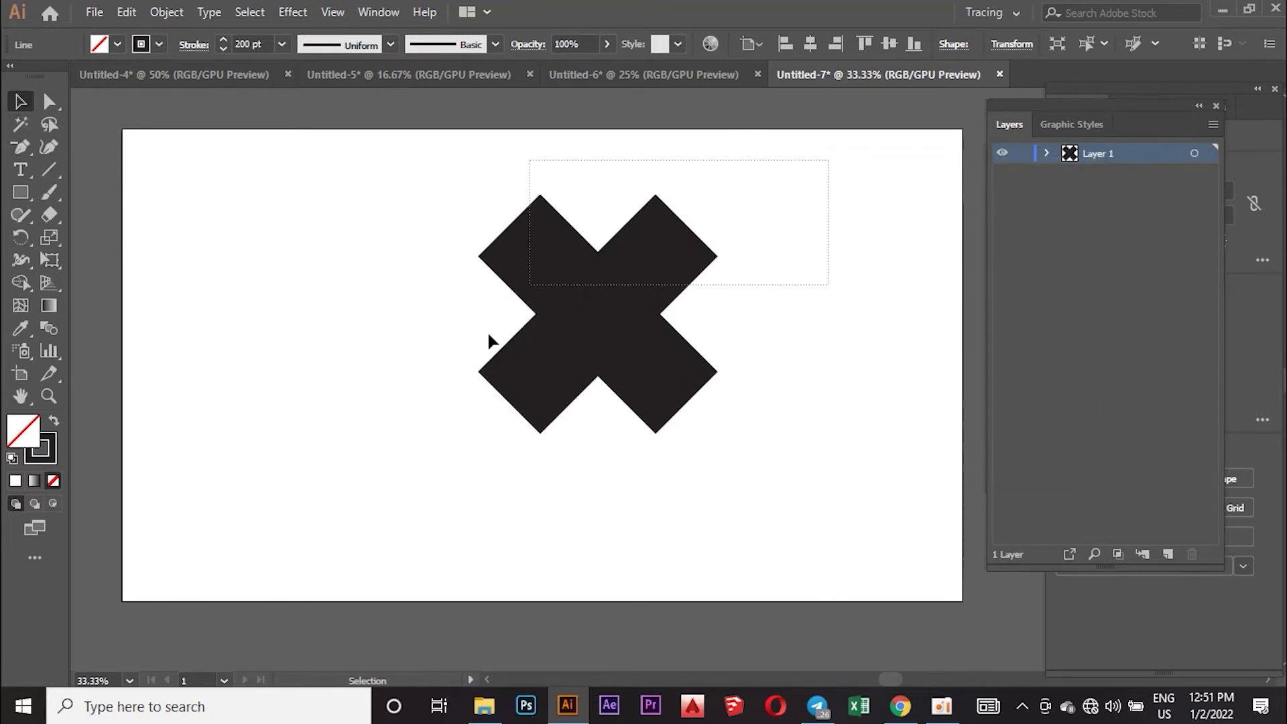
left_click(417, 404)
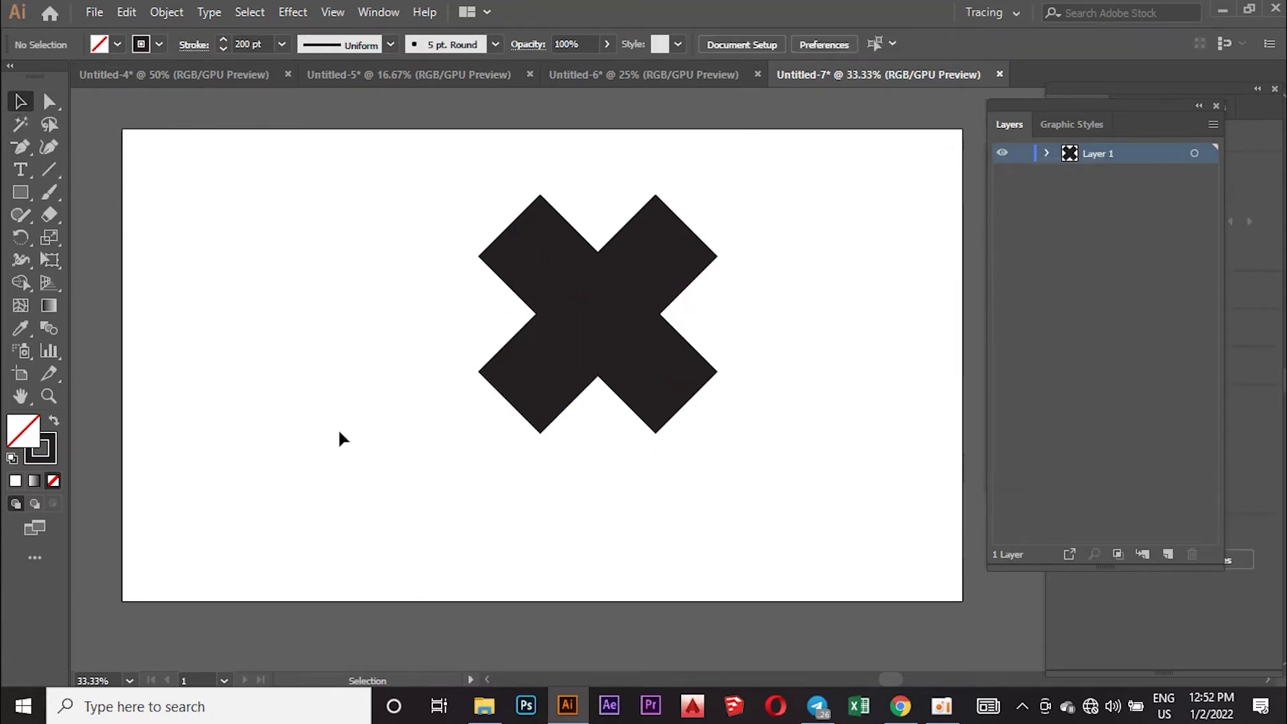
Step: Select both X lines and expand their fill and stroke into shapes
left_click(161, 12)
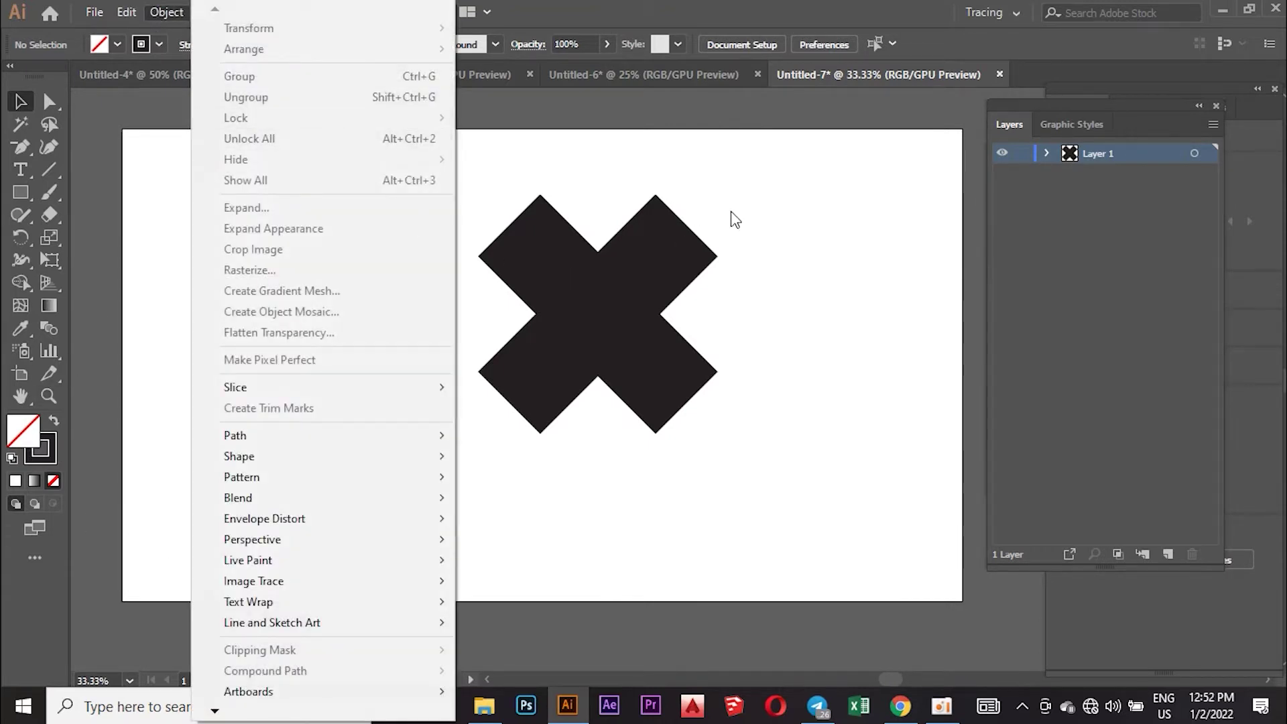
left_click(805, 196)
left_click_drag(812, 178, 405, 440)
left_click(396, 452)
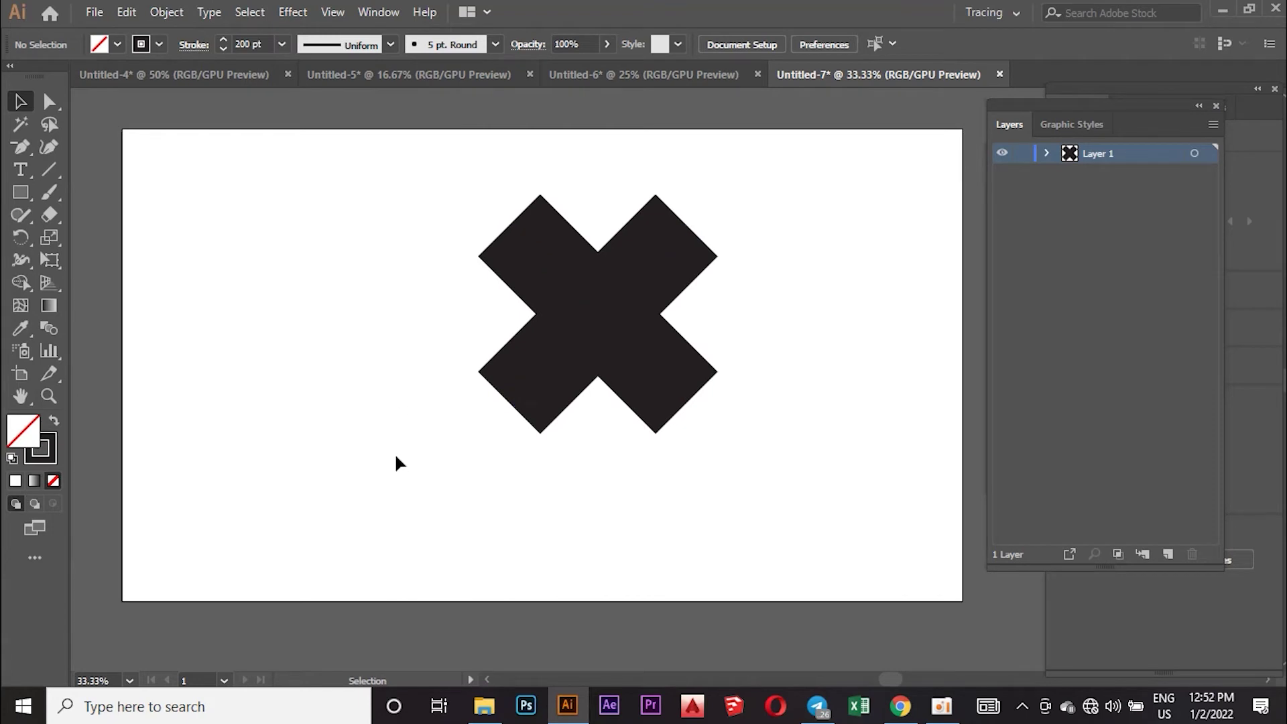
left_click_drag(781, 172, 422, 504)
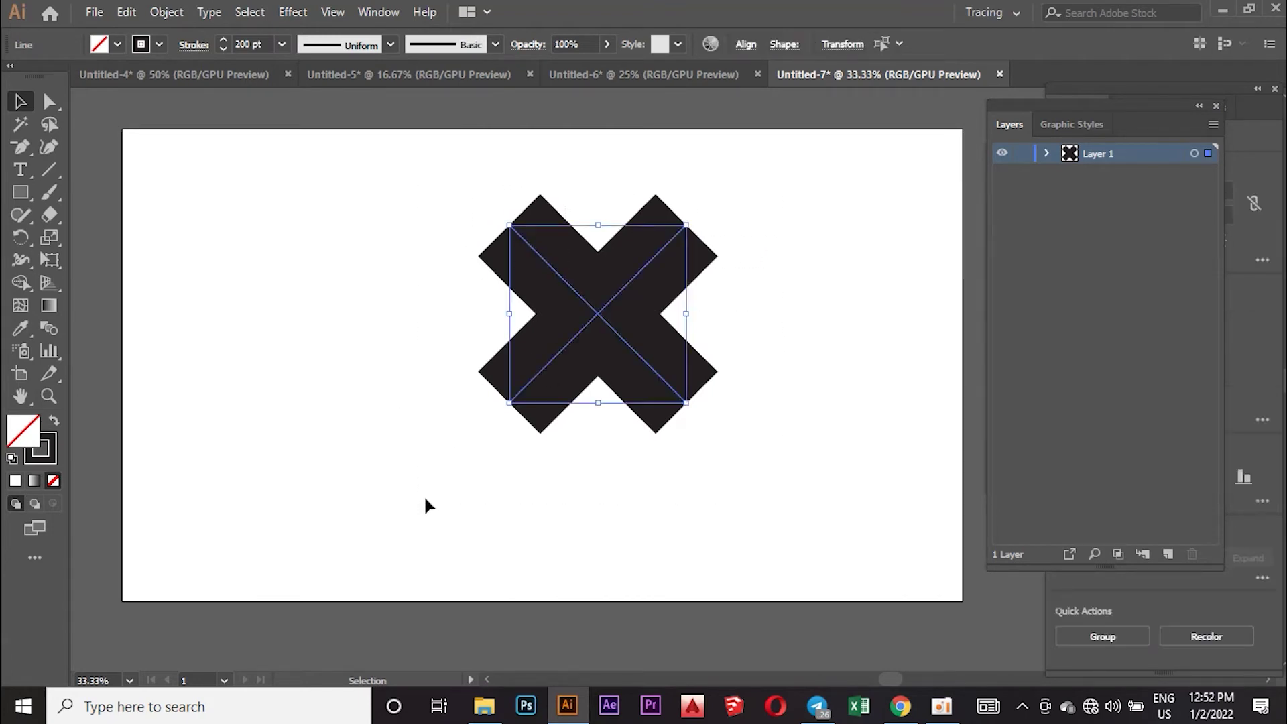
left_click(165, 12)
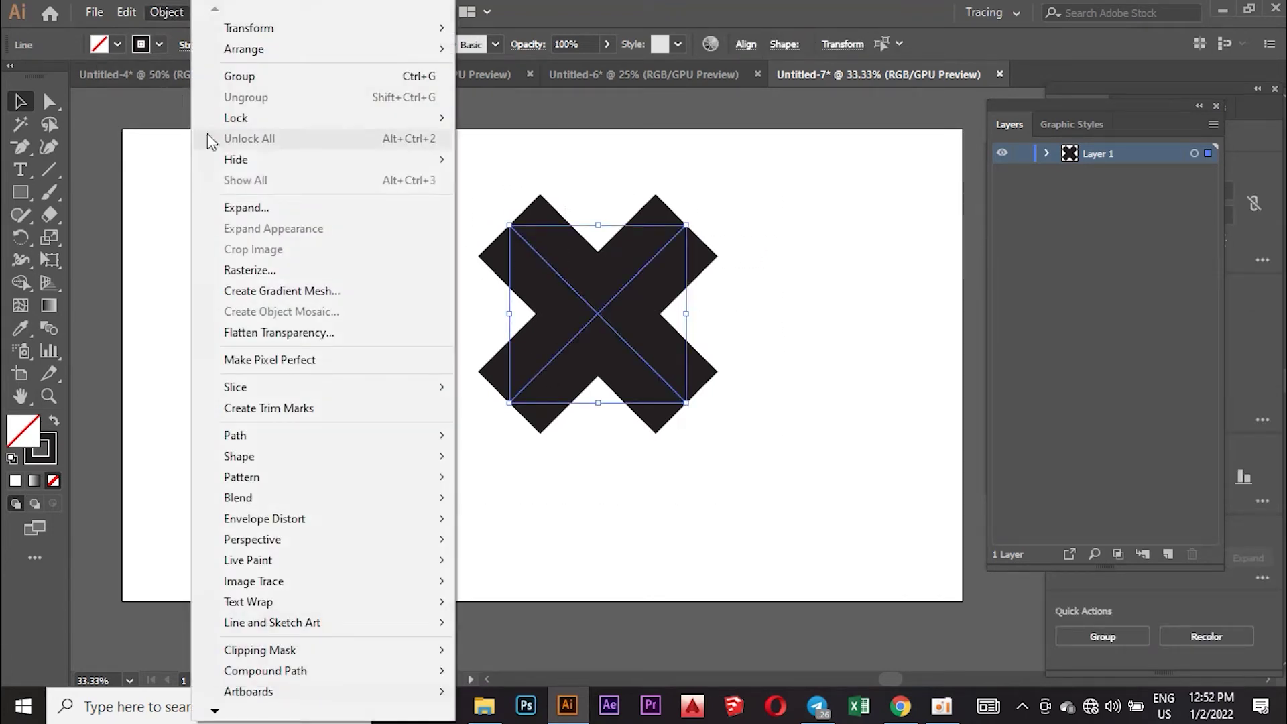
left_click(269, 210)
left_click(595, 459)
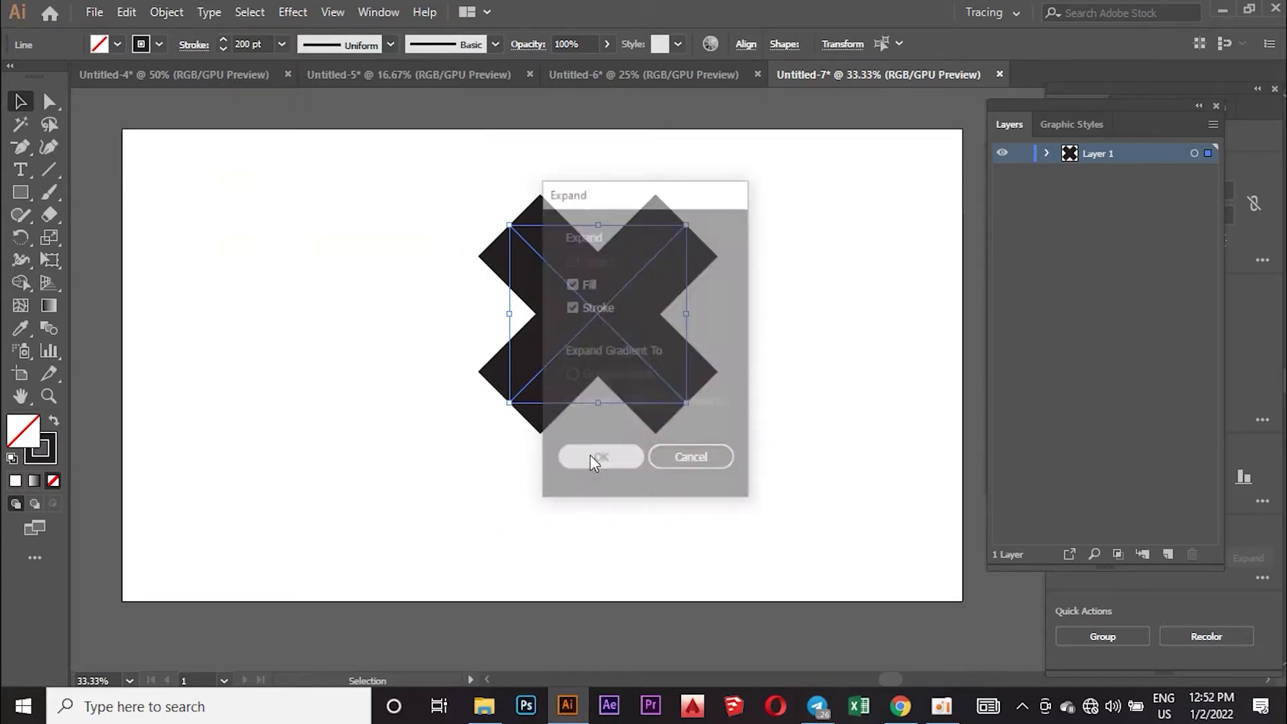
Step: Delete the two bottom diamonds with Shape Builder, merge the rest into a heart, and move it lower-left
left_click(16, 284)
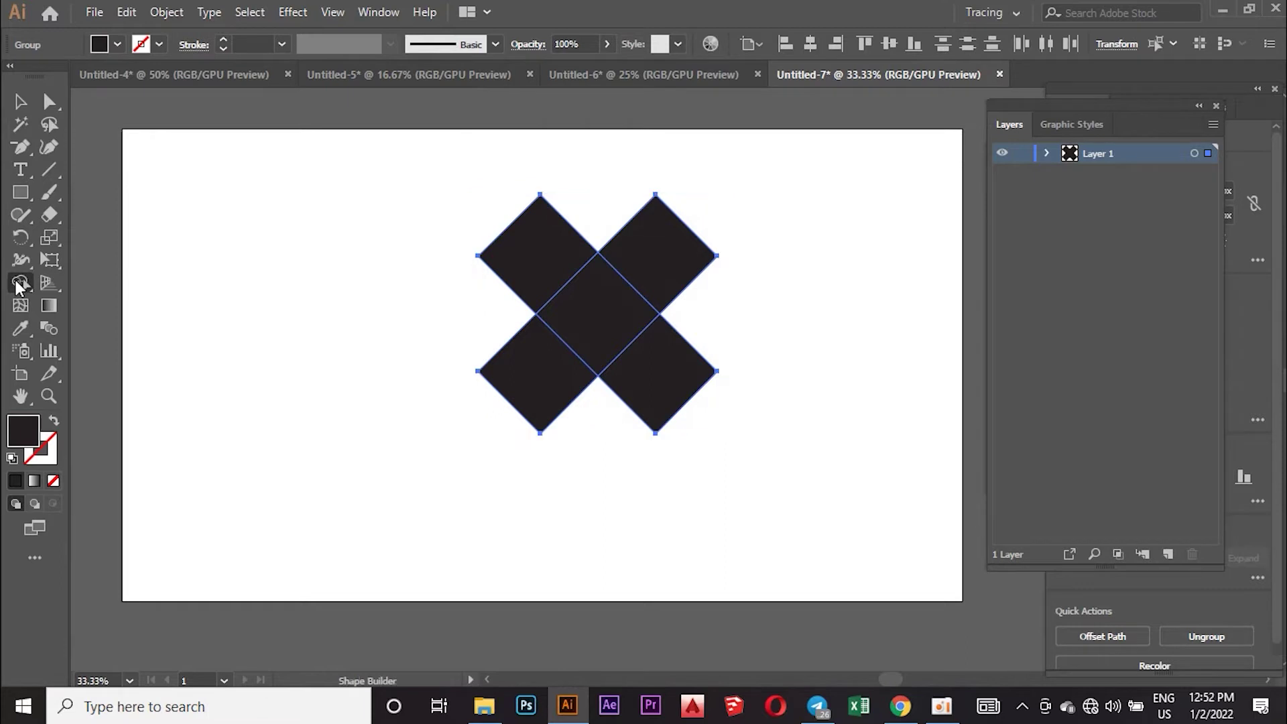
left_click(533, 381, "alt")
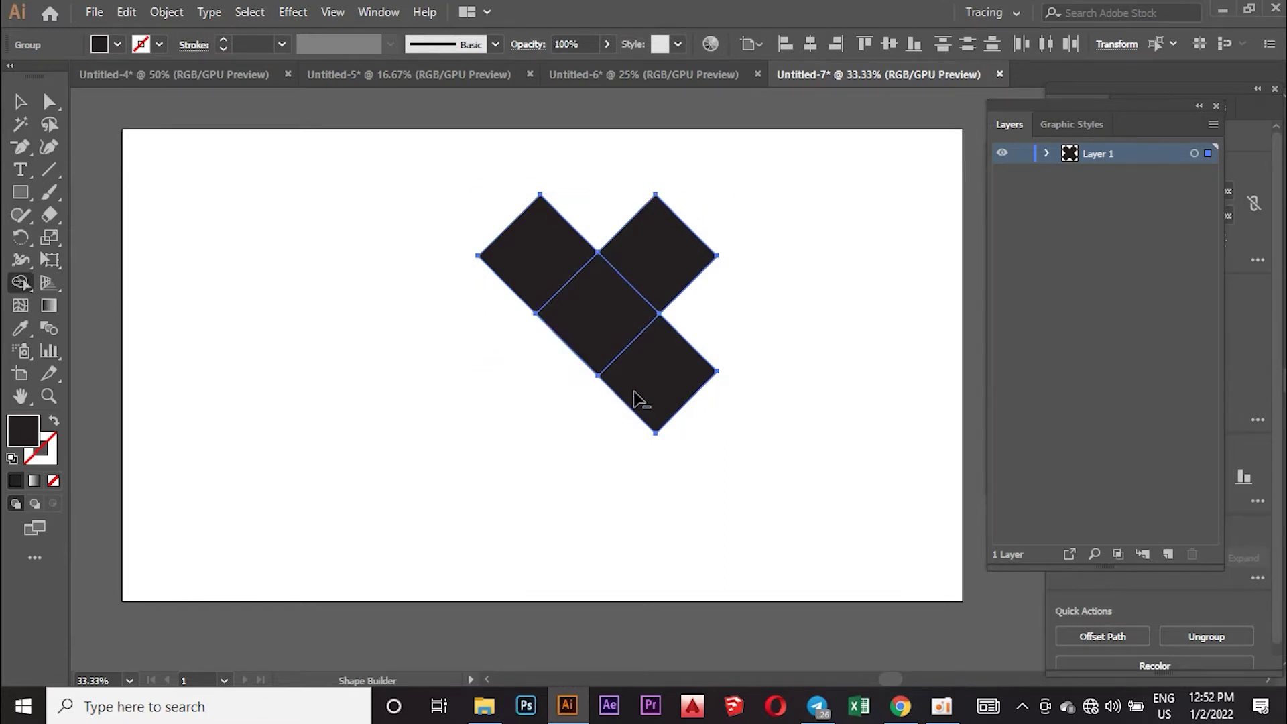
left_click(674, 376, "alt")
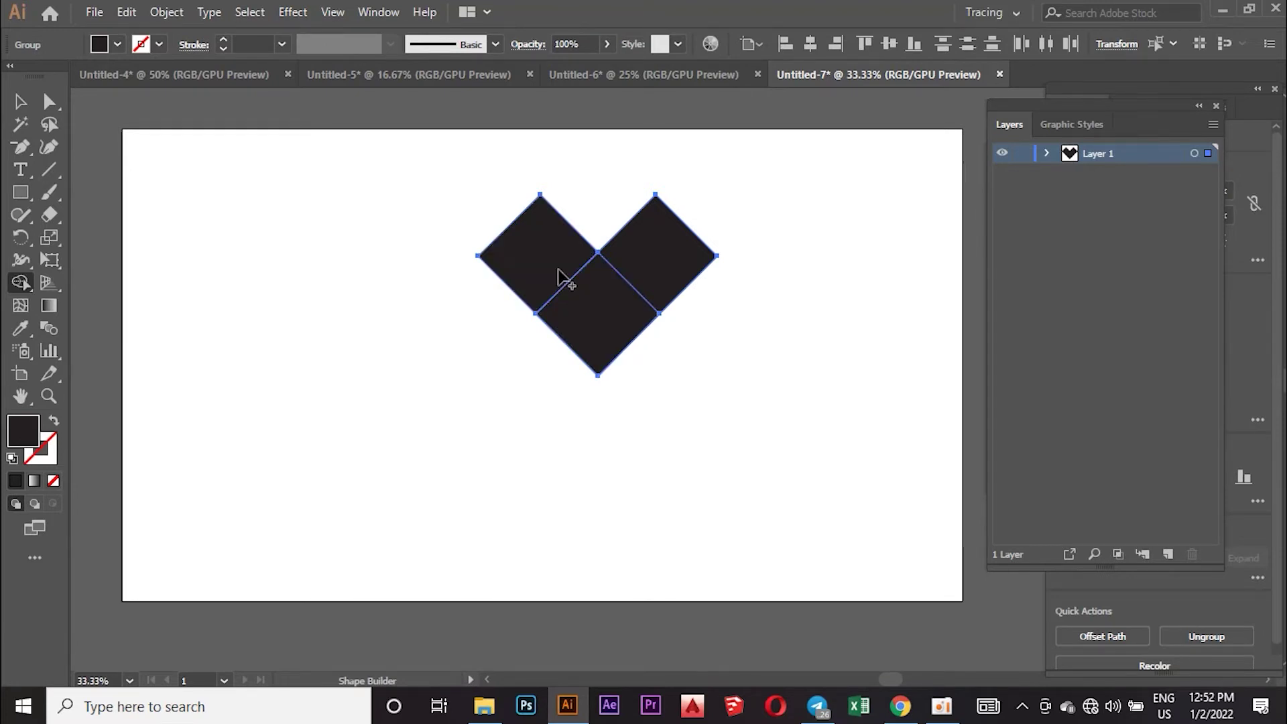
mouse_move(548, 241)
left_mouse_down()
mouse_move(571, 280)
mouse_move(653, 268)
left_mouse_up()
left_click(21, 102)
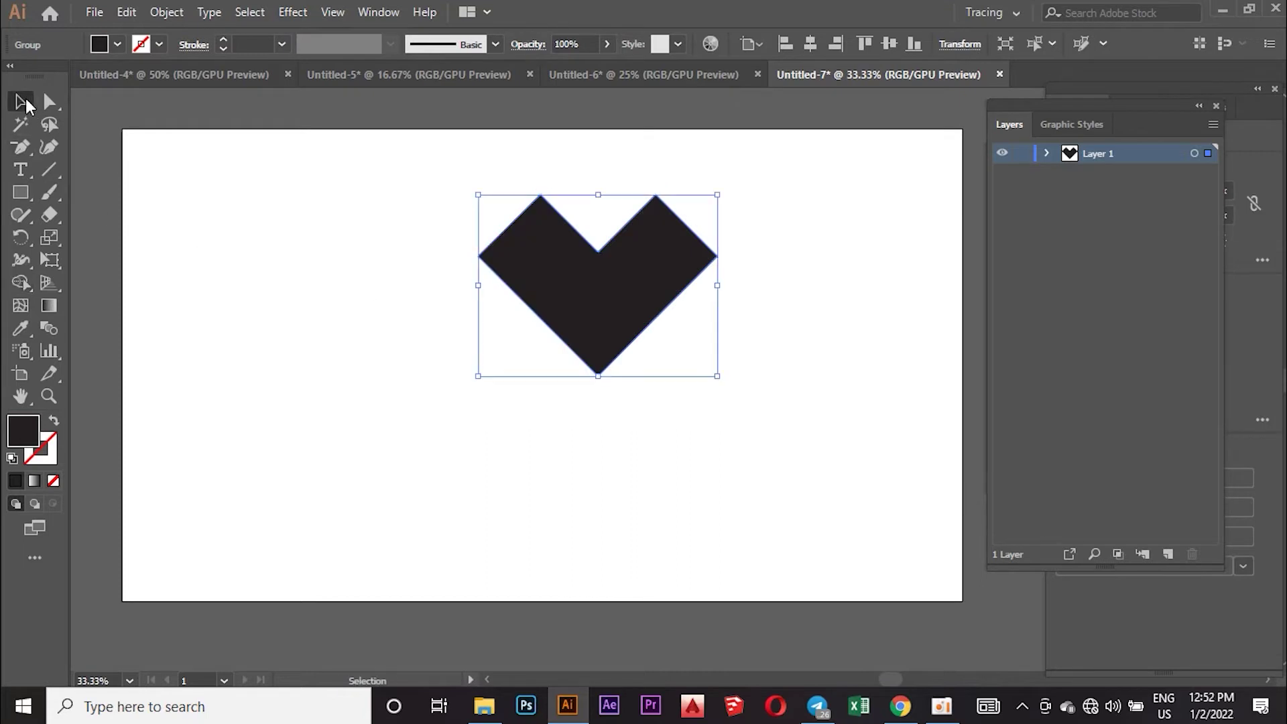
left_click_drag(598, 303, 540, 404)
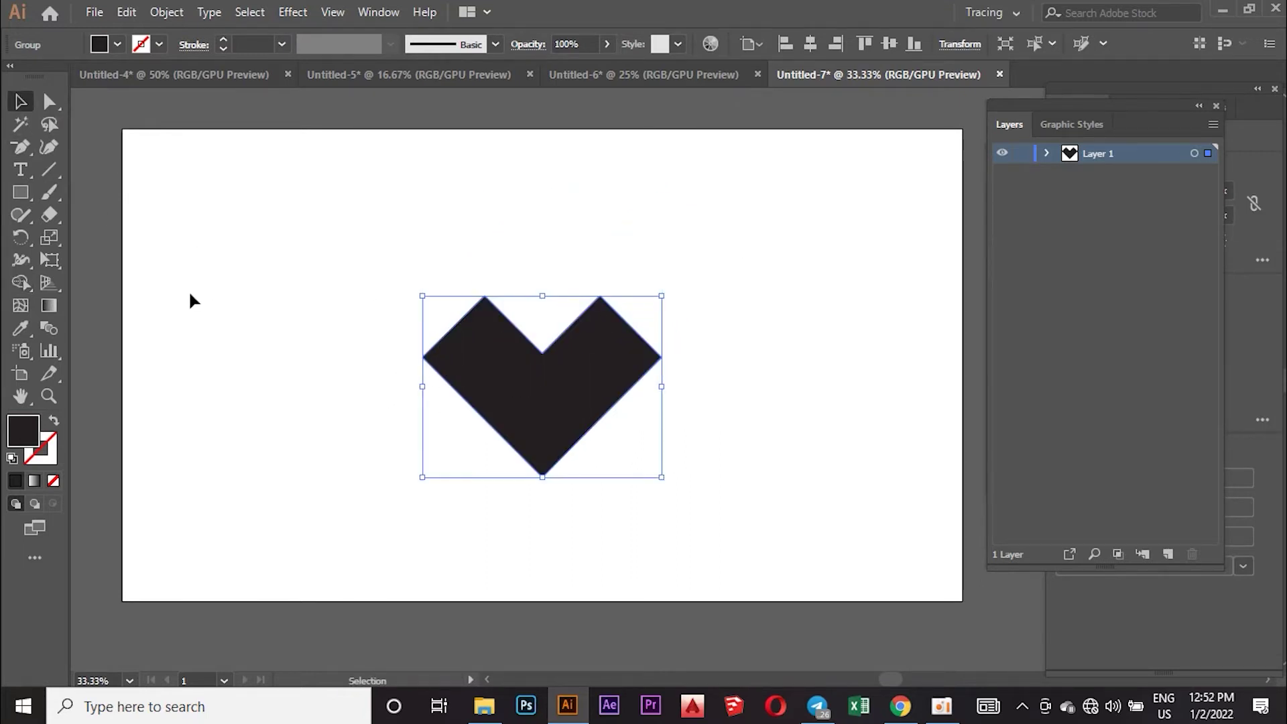
Step: Round the heart's top and side corner anchors to about 86 px radius with live corners
left_click(48, 102)
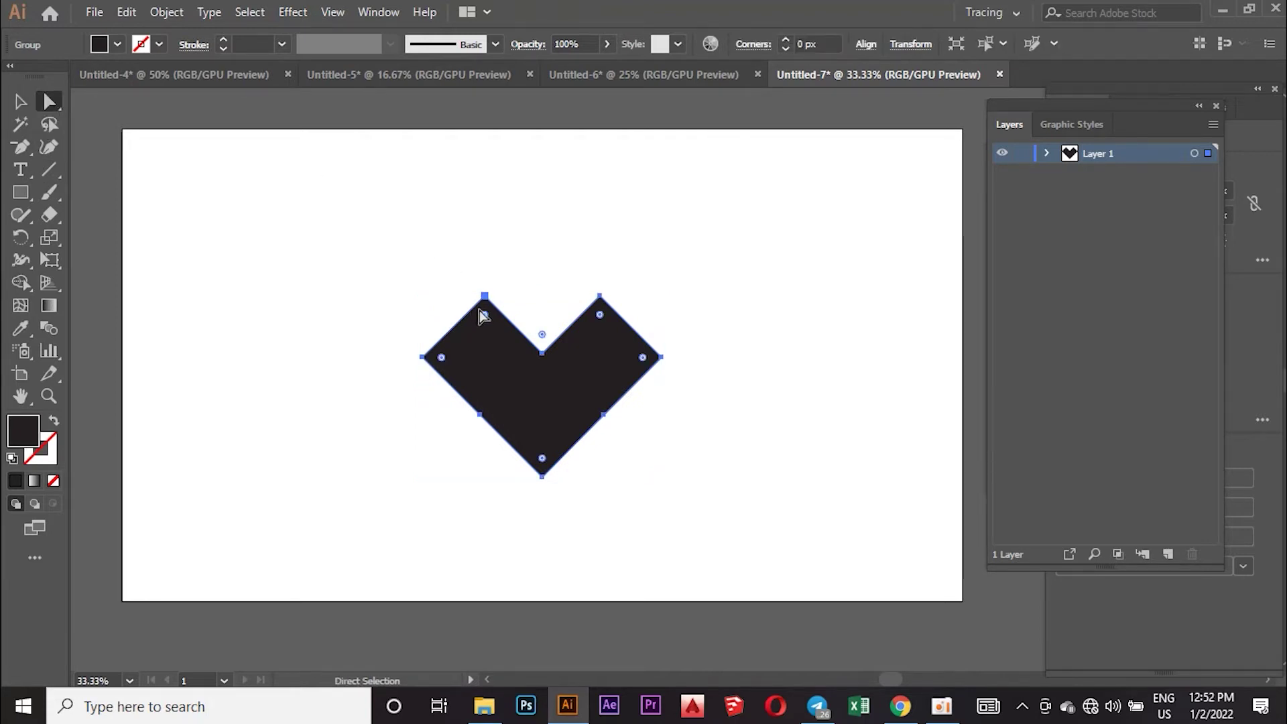
left_click_drag(489, 260, 509, 270)
left_click_drag(567, 310, 623, 325)
mouse_move(475, 248)
left_mouse_down()
mouse_move(547, 312)
mouse_move(609, 323)
mouse_move(602, 357)
left_mouse_up()
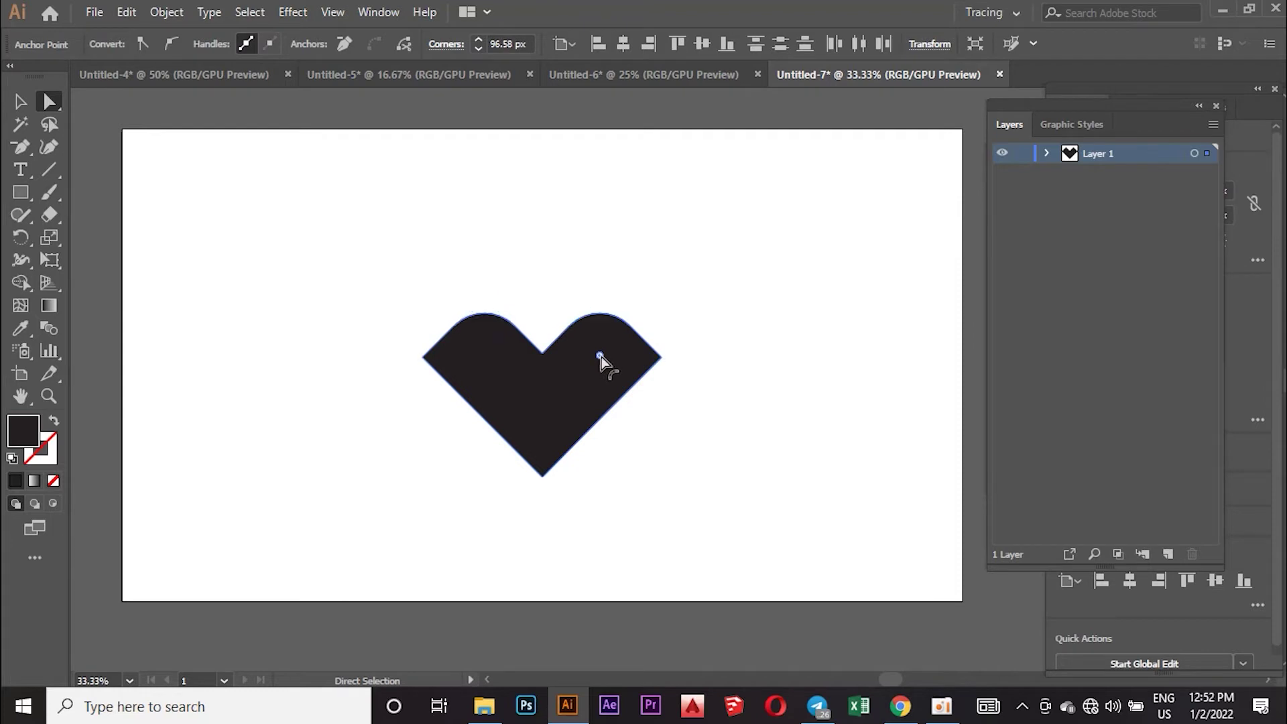
left_click(410, 278)
left_click(439, 359)
left_click(442, 362)
left_click(542, 354, "shift")
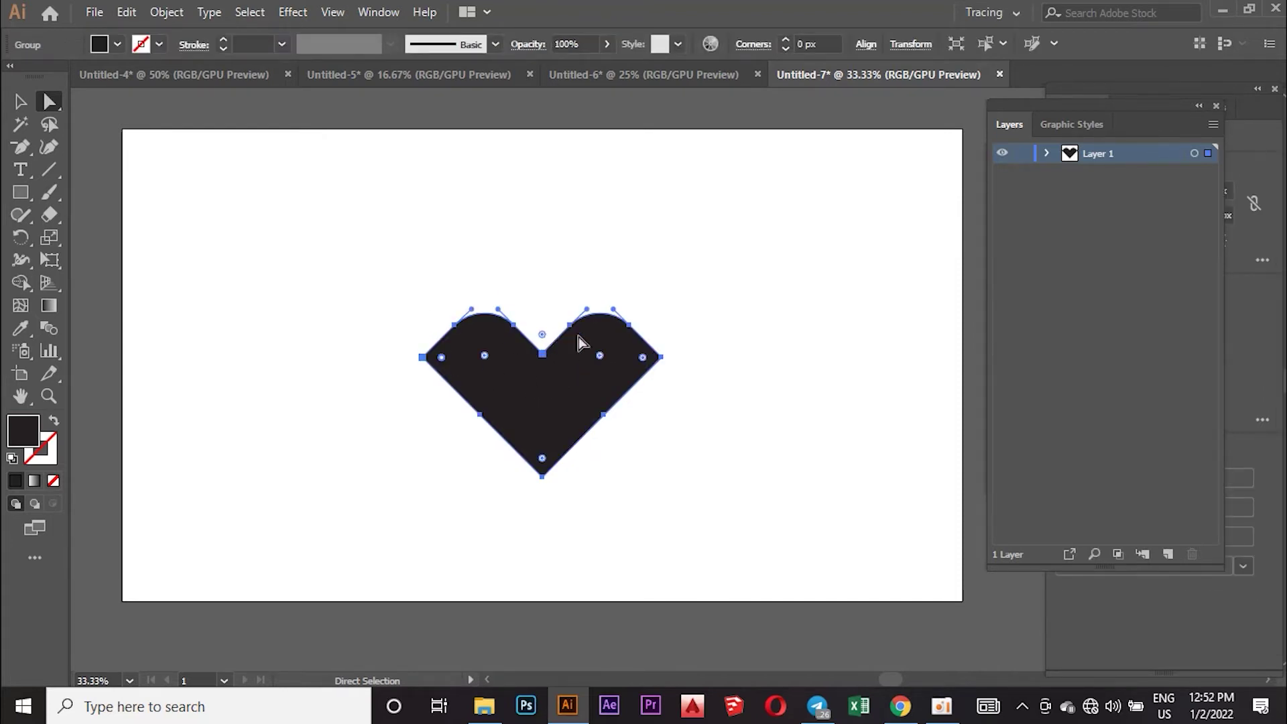
left_click(644, 359, "shift")
left_click_drag(644, 359, 609, 364)
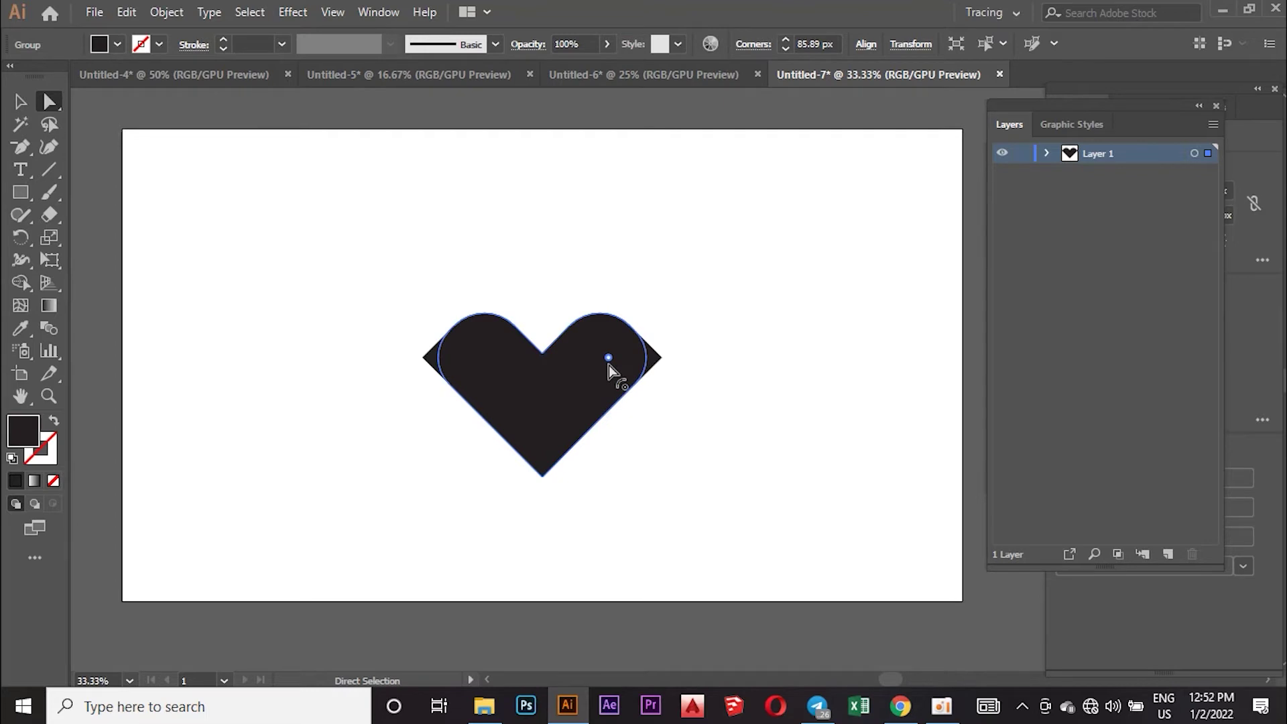
left_click(342, 287)
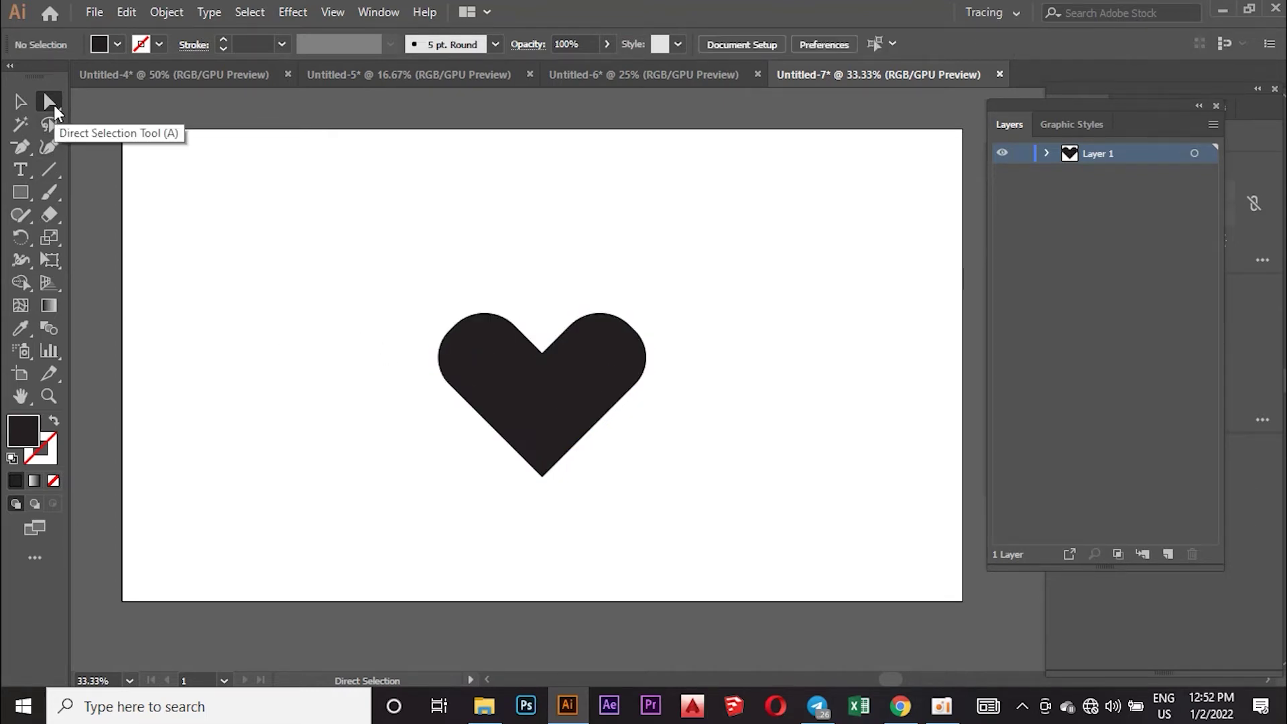
Step: Remove the heart's fill and give it a black stroke
left_click(22, 102)
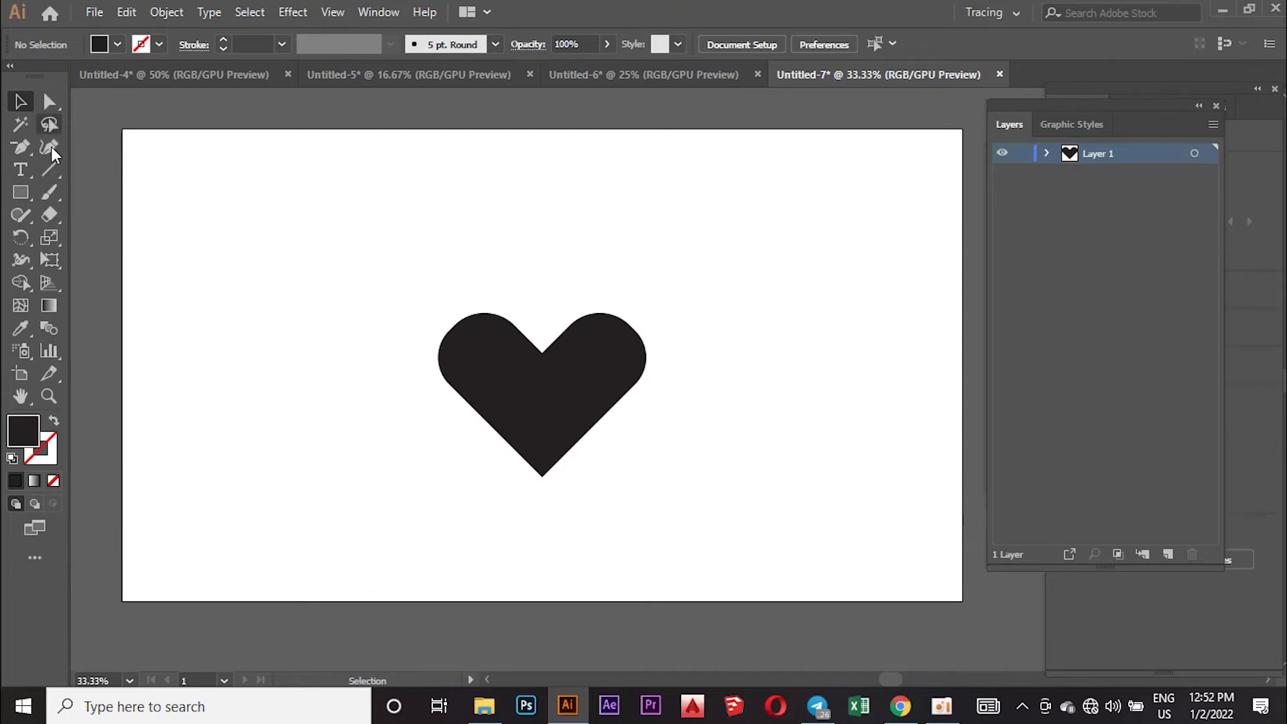
left_click(552, 393)
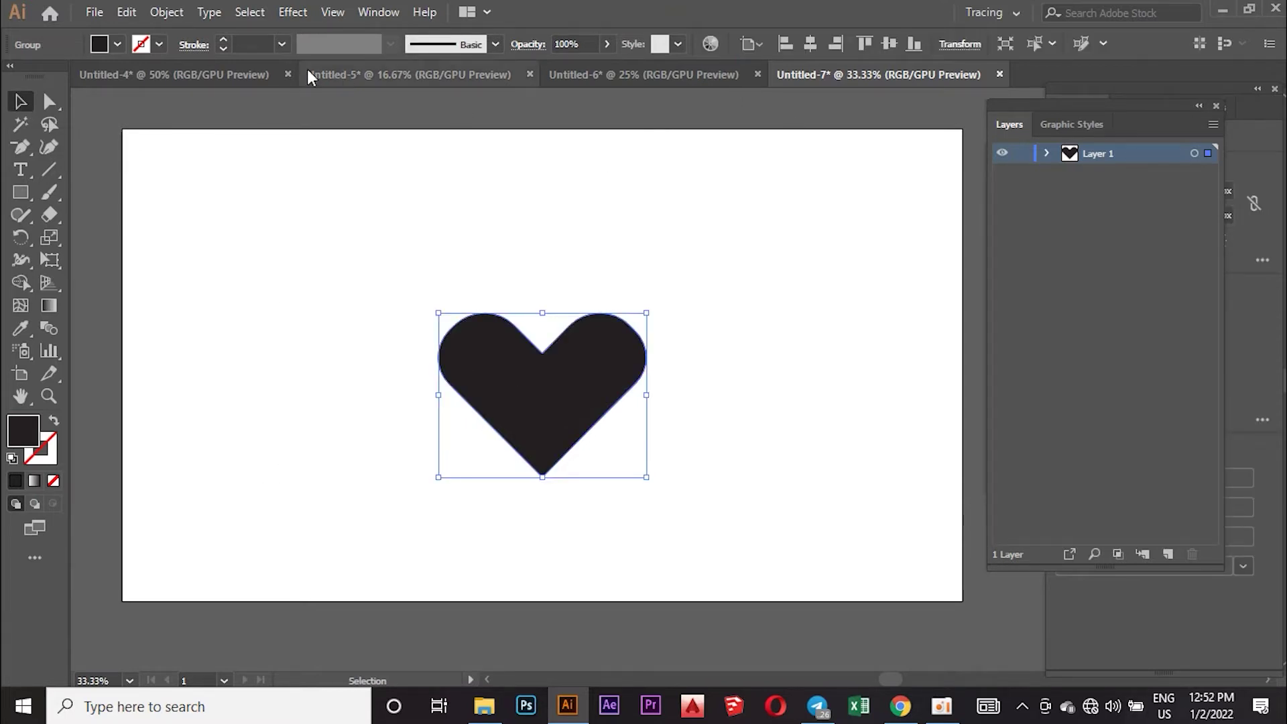
left_click(118, 44)
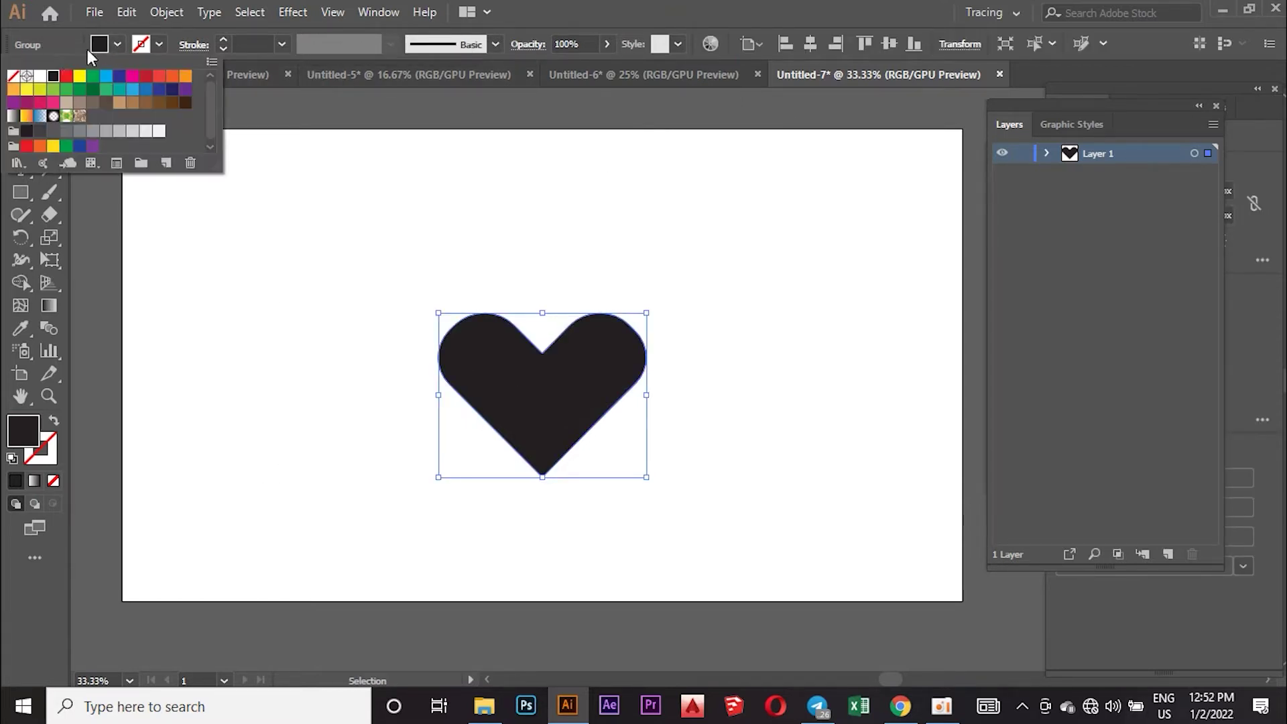
left_click(14, 77)
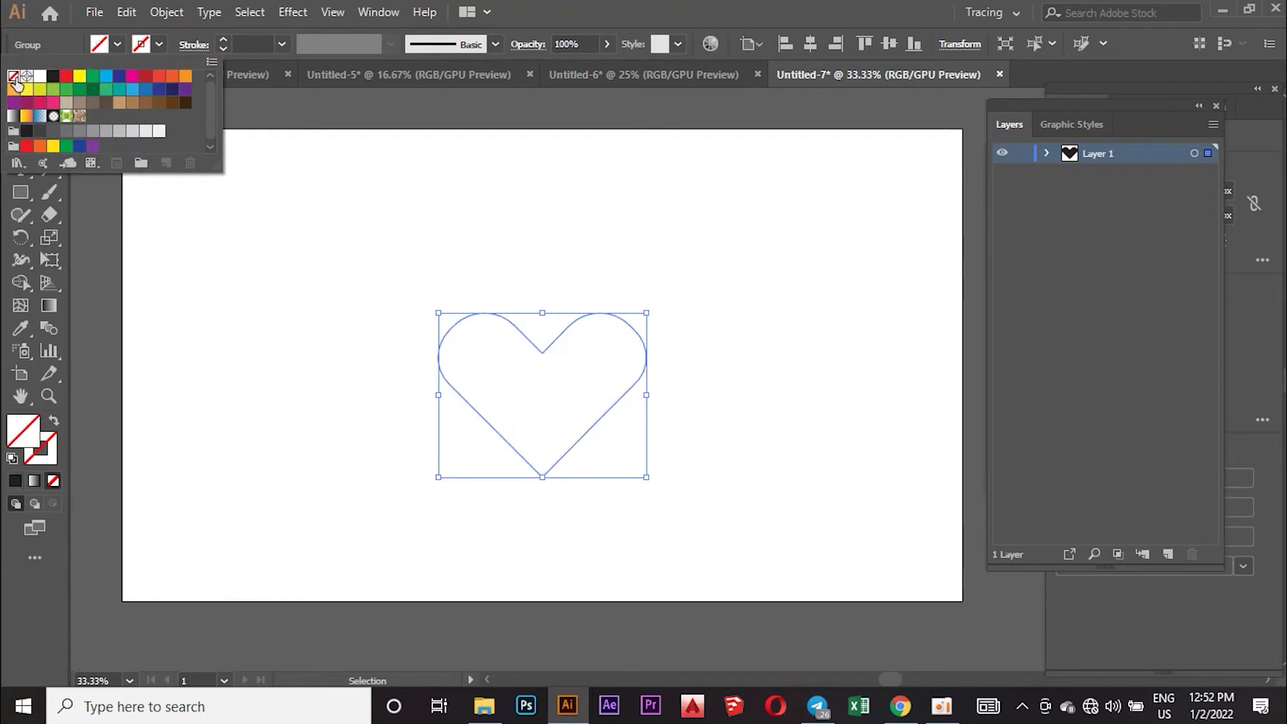
left_click(159, 44)
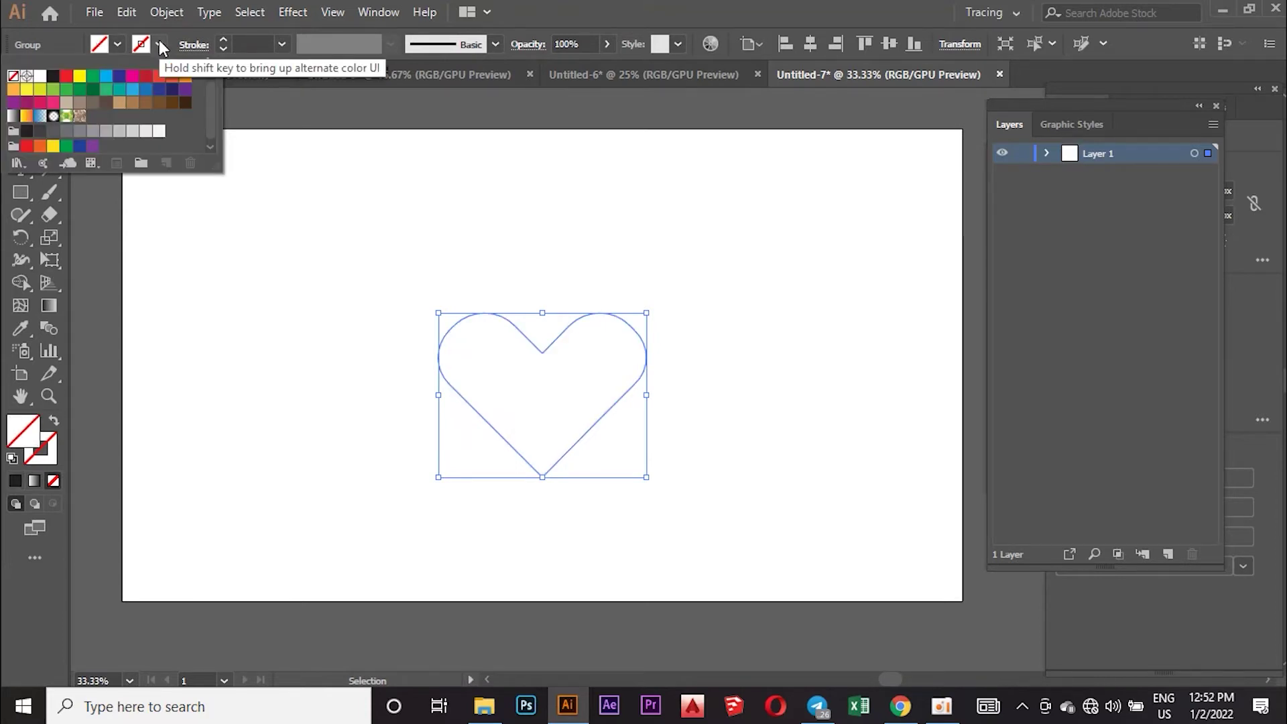
left_click(53, 77)
key("Escape")
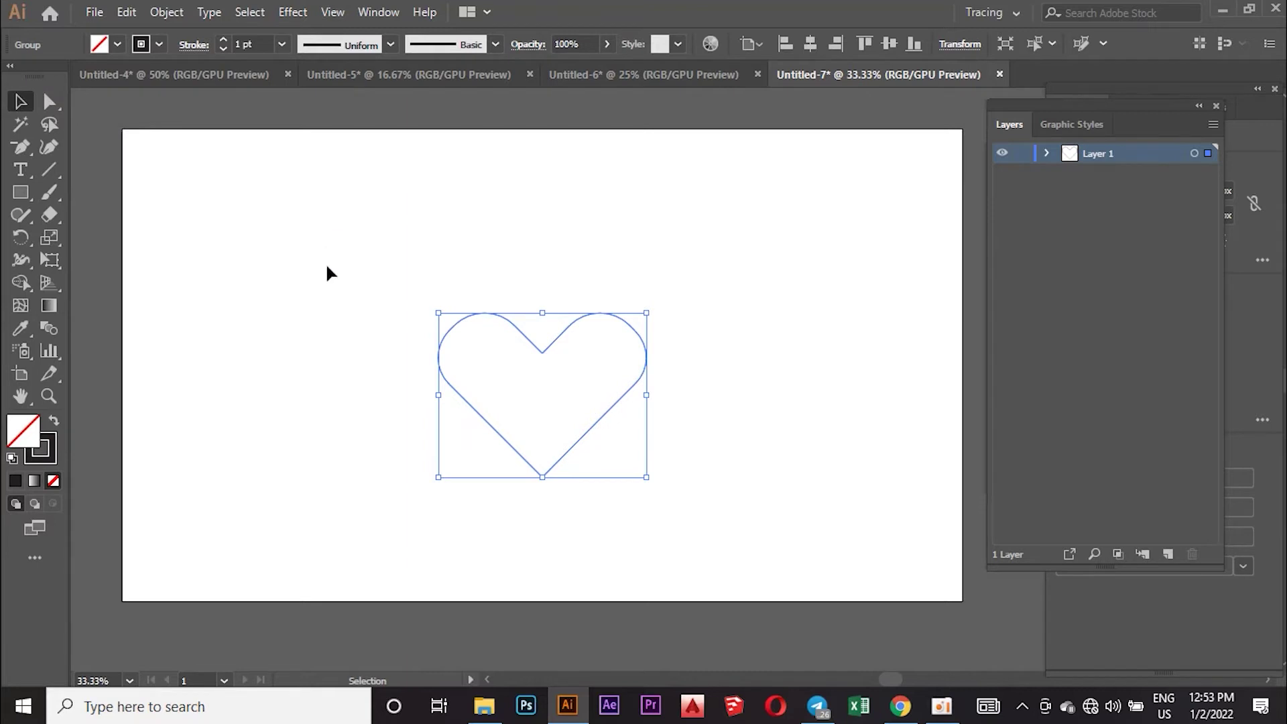
Step: Enlarge the heart proportionally and nudge it slightly right
left_click_drag(648, 477, 701, 521)
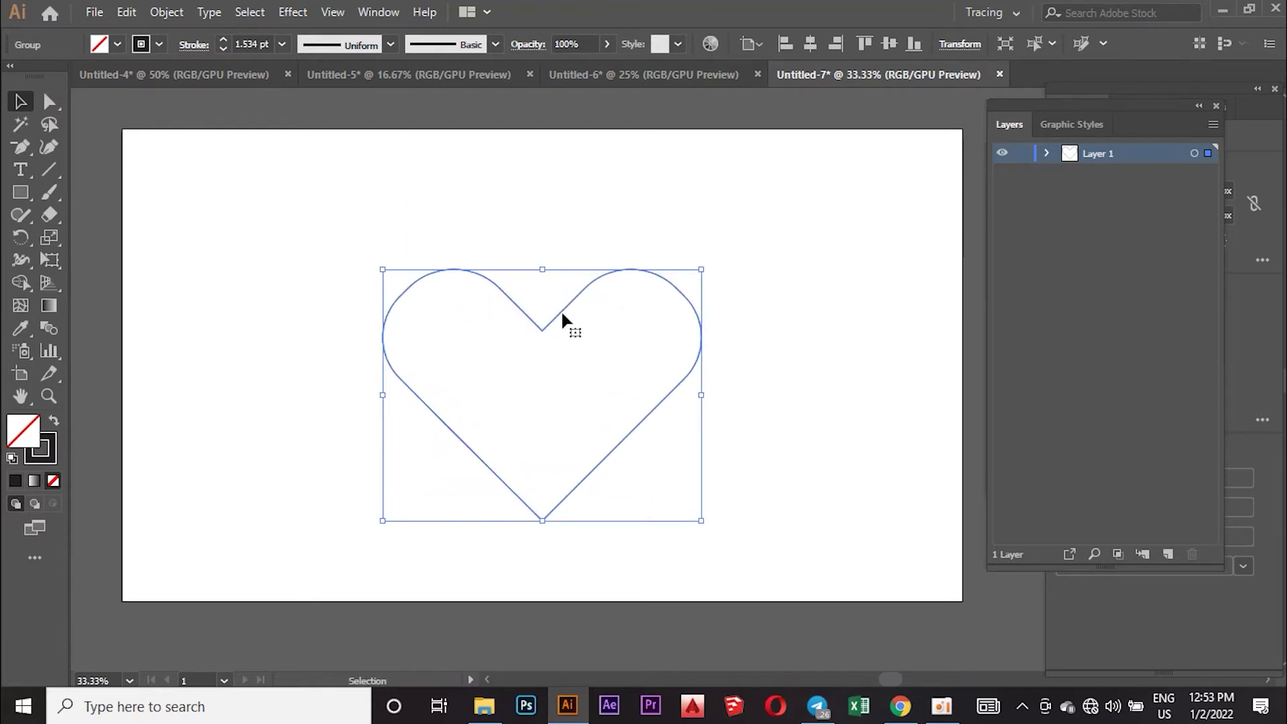
left_click_drag(693, 254, 694, 259)
key("Right")
key("Right")
key("Right")
key("Right")
key("Right")
key("Right")
key("Right")
key("Right")
key("Right")
key("Right")
key("Right")
key("Right")
key("Right")
key("Right")
key("Right")
key("Right")
key("Right")
key("Right")
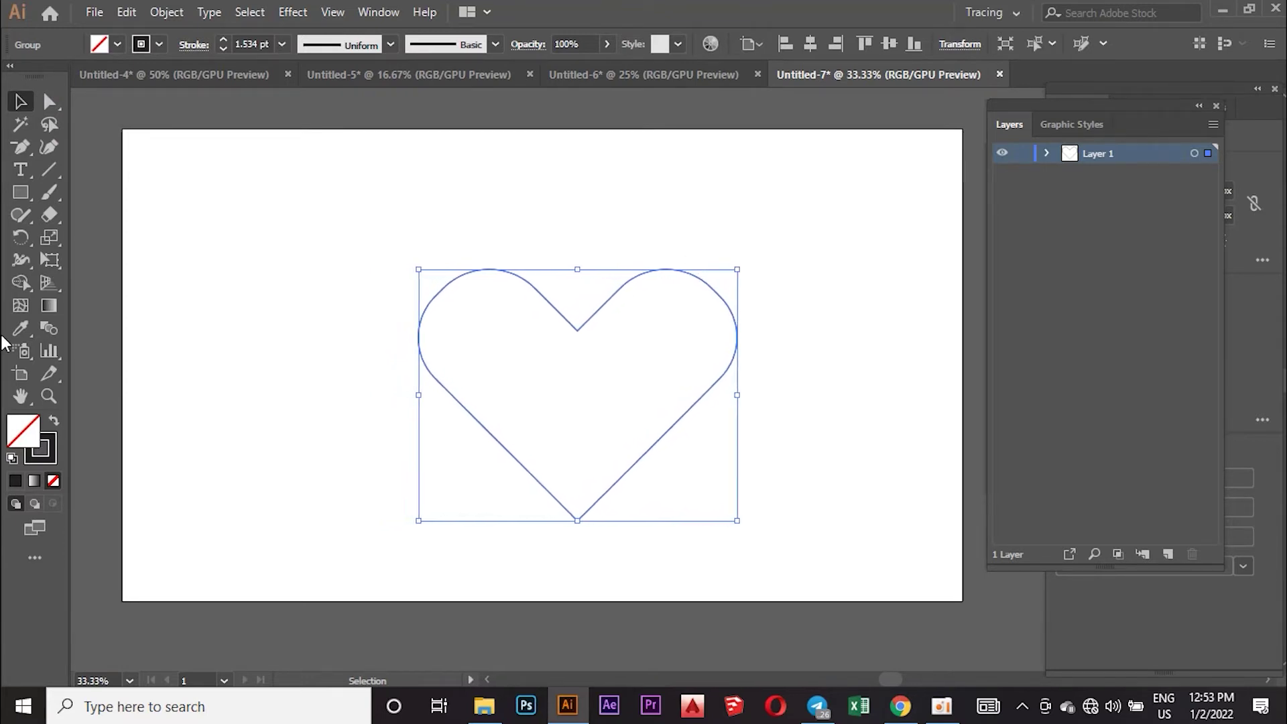
Step: Draw a circle about 86 px across near the page's top-left with the Ellipse tool
left_click_drag(26, 195, 69, 232)
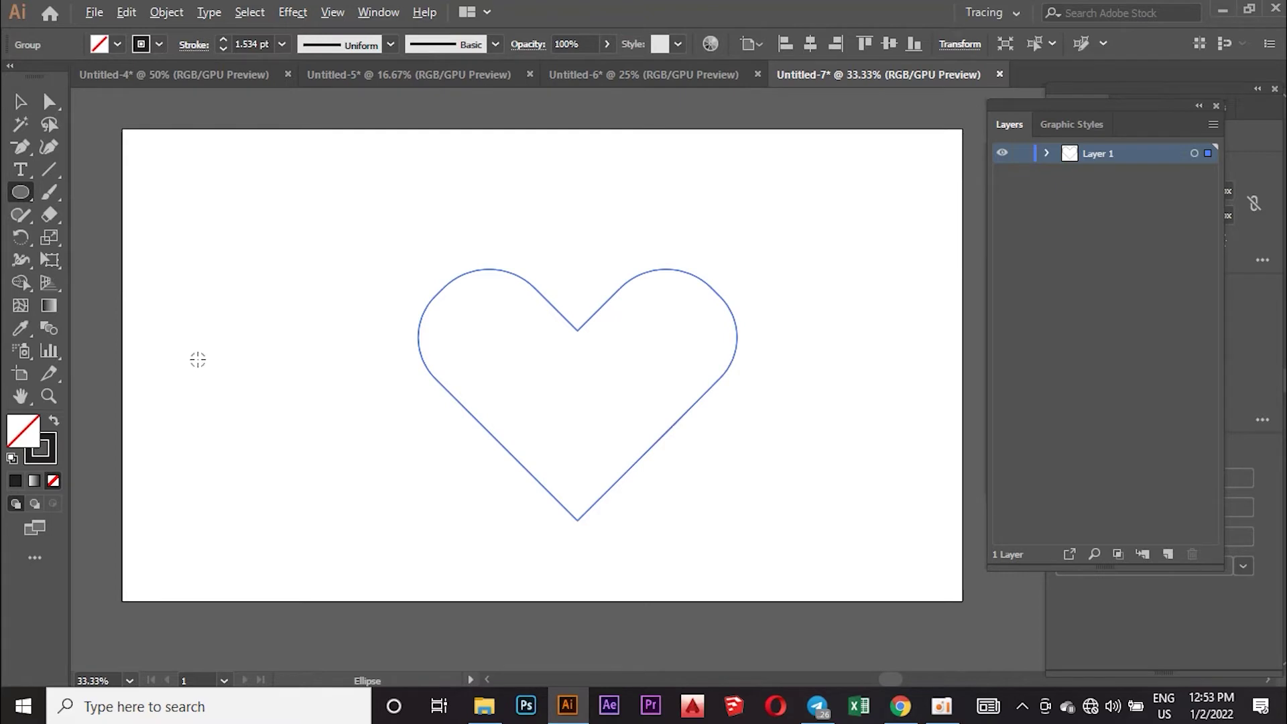
left_click(207, 328)
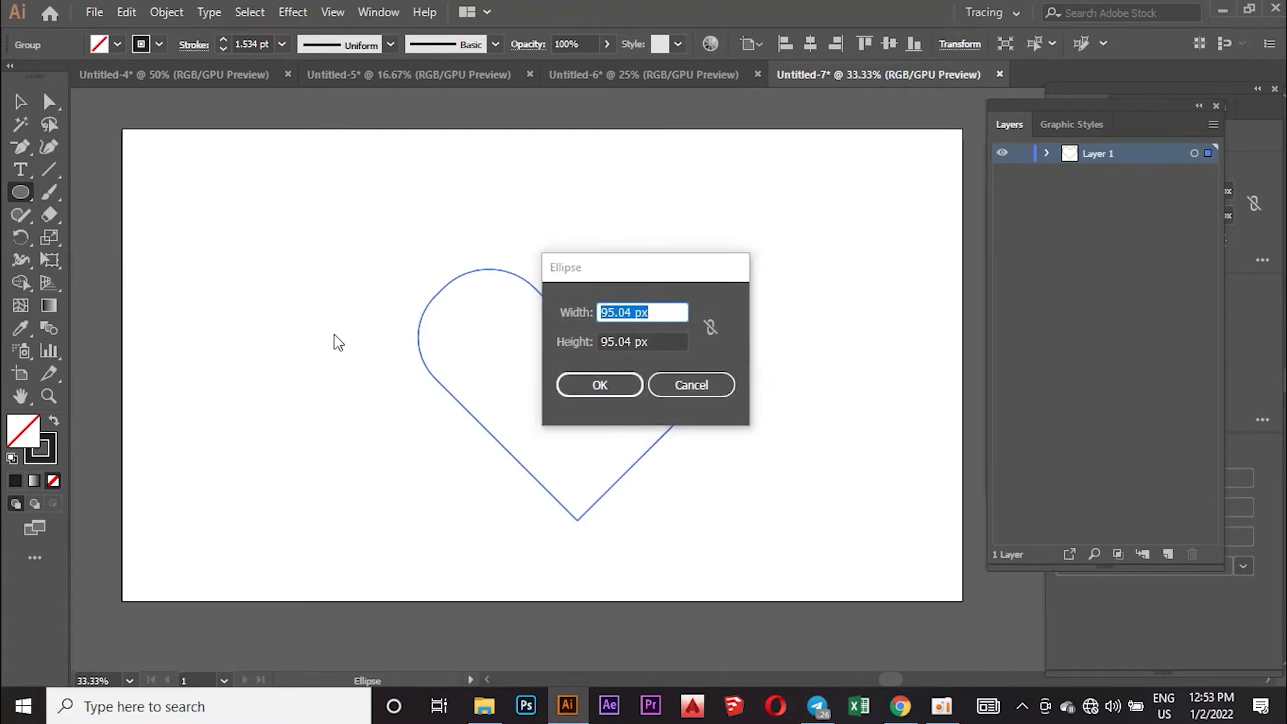
key("Escape")
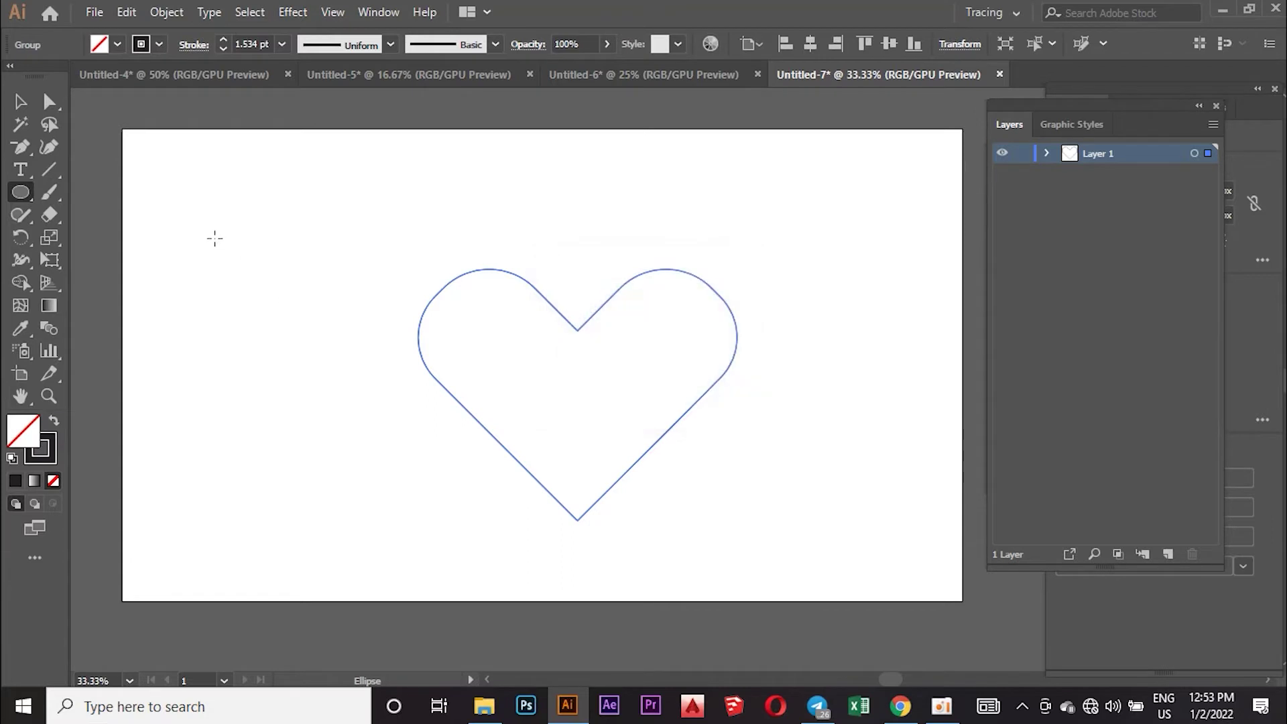
left_click_drag(209, 226, 225, 244)
left_click_drag(225, 244, 237, 253)
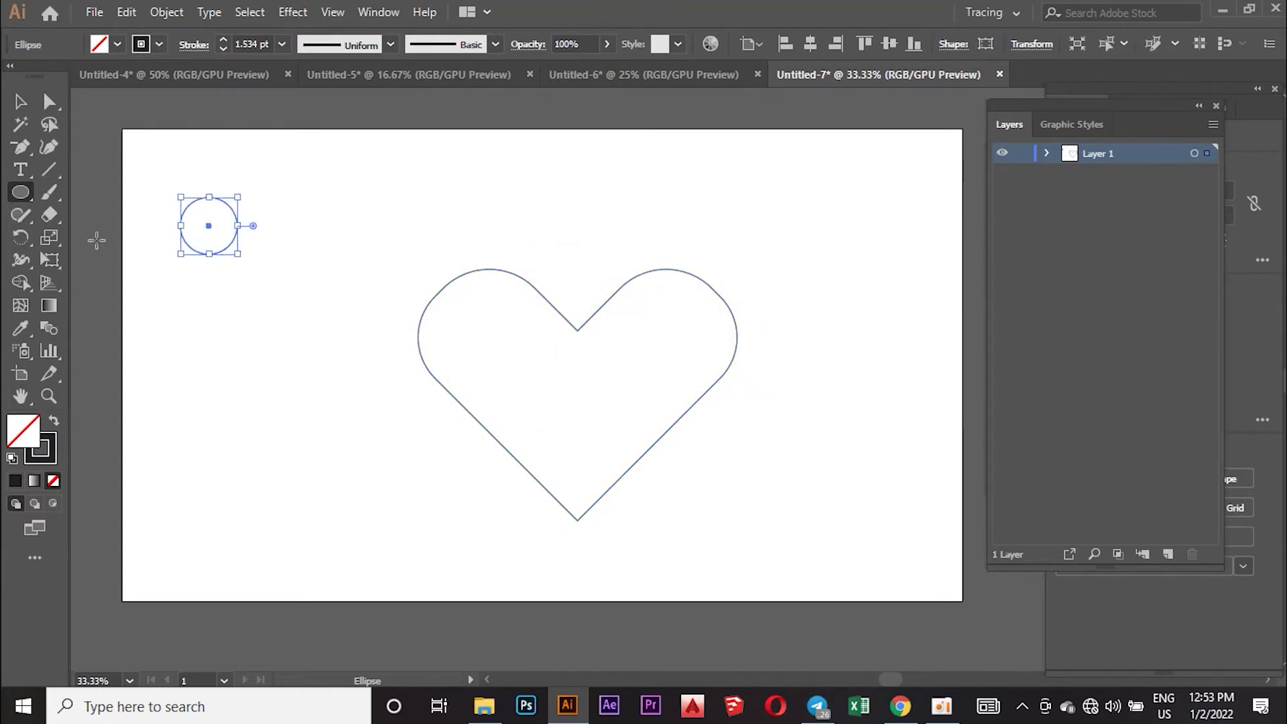
Step: Fill the circle with magenta
left_click(21, 102)
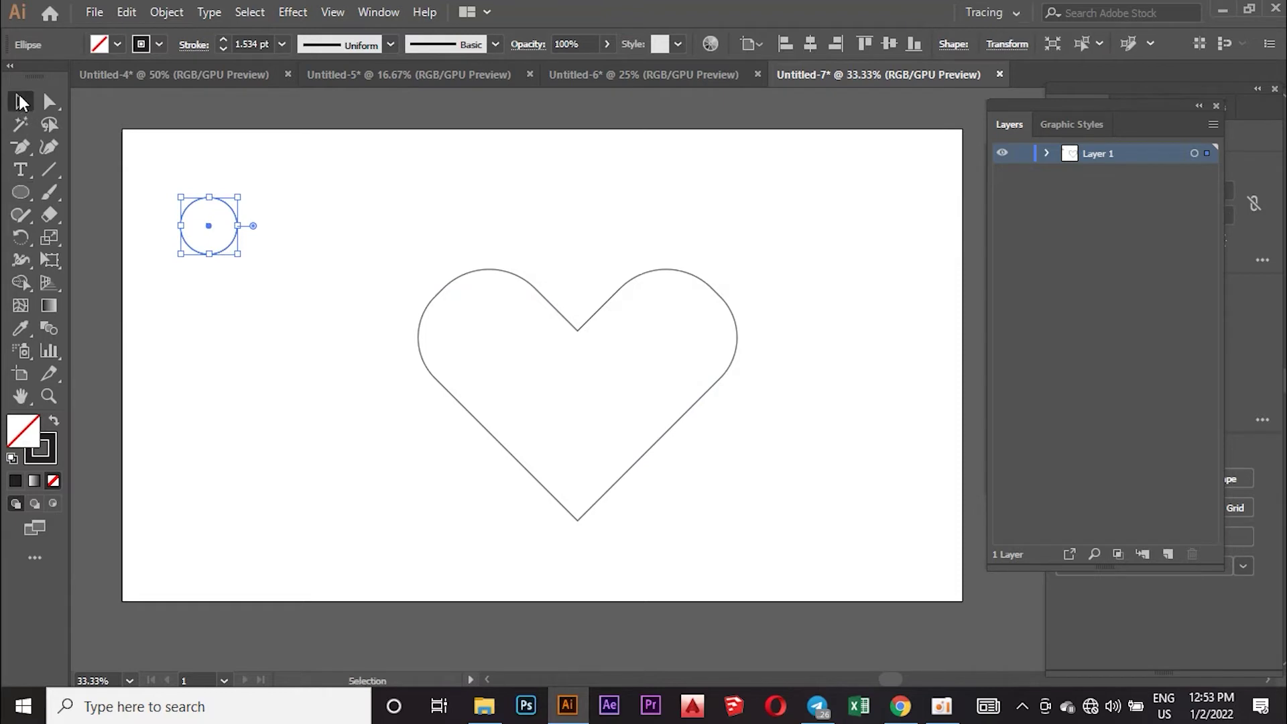
left_click(120, 43)
left_click(132, 75)
left_click(161, 45)
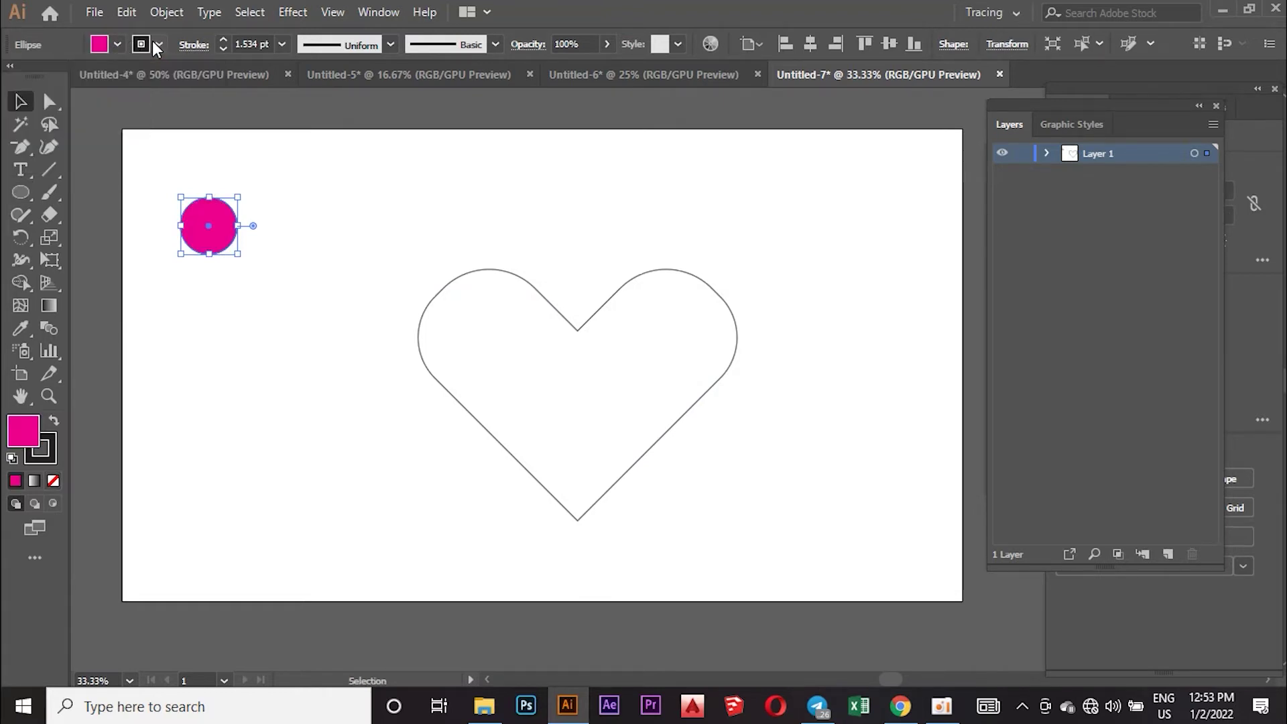
Step: Remove the circle's stroke and Alt-drag a copy of it downward
left_click(12, 76)
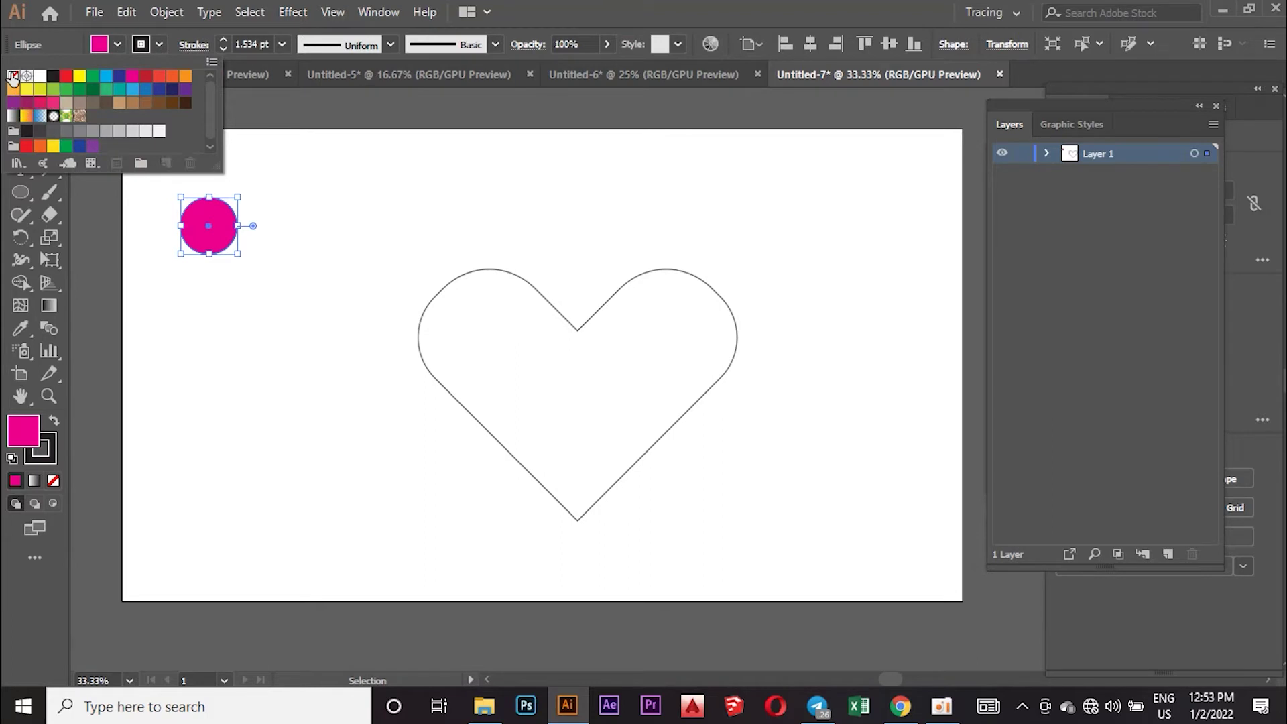
left_click(194, 212)
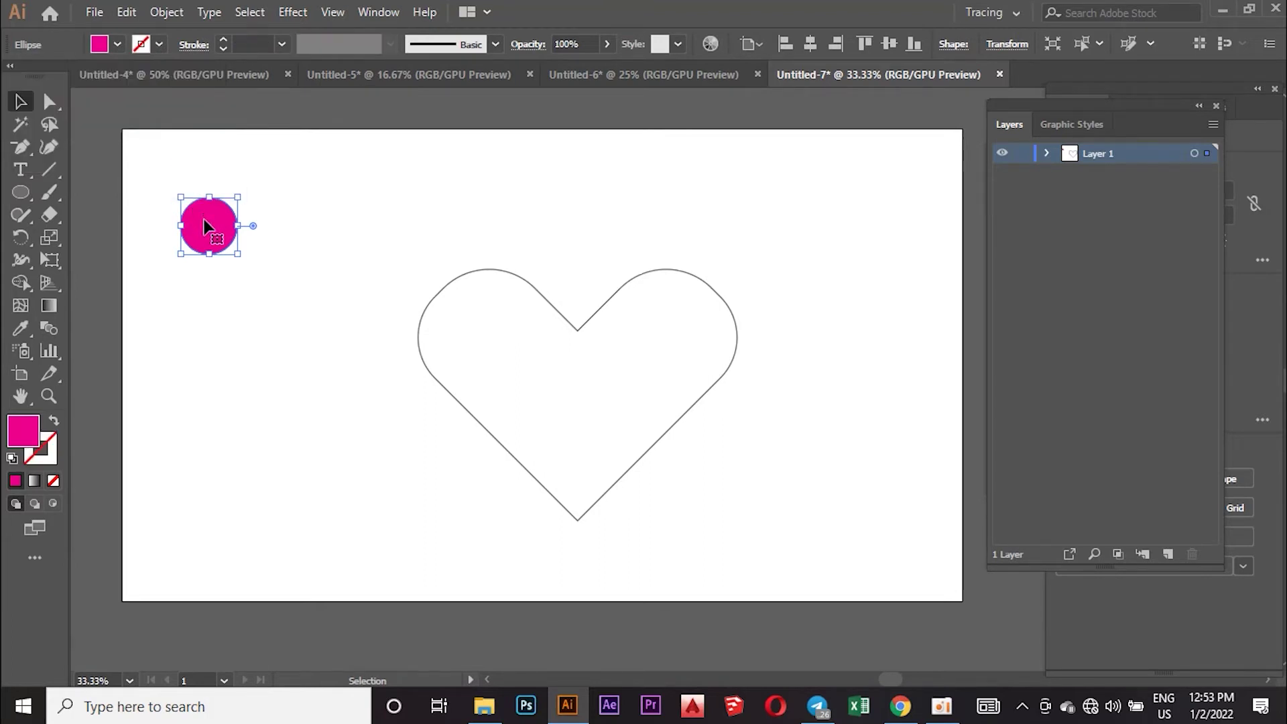
left_click_drag(195, 213, 211, 370)
Step: Set the top circle's fill to light pink ef83a8 in the Color Picker
left_click(207, 235)
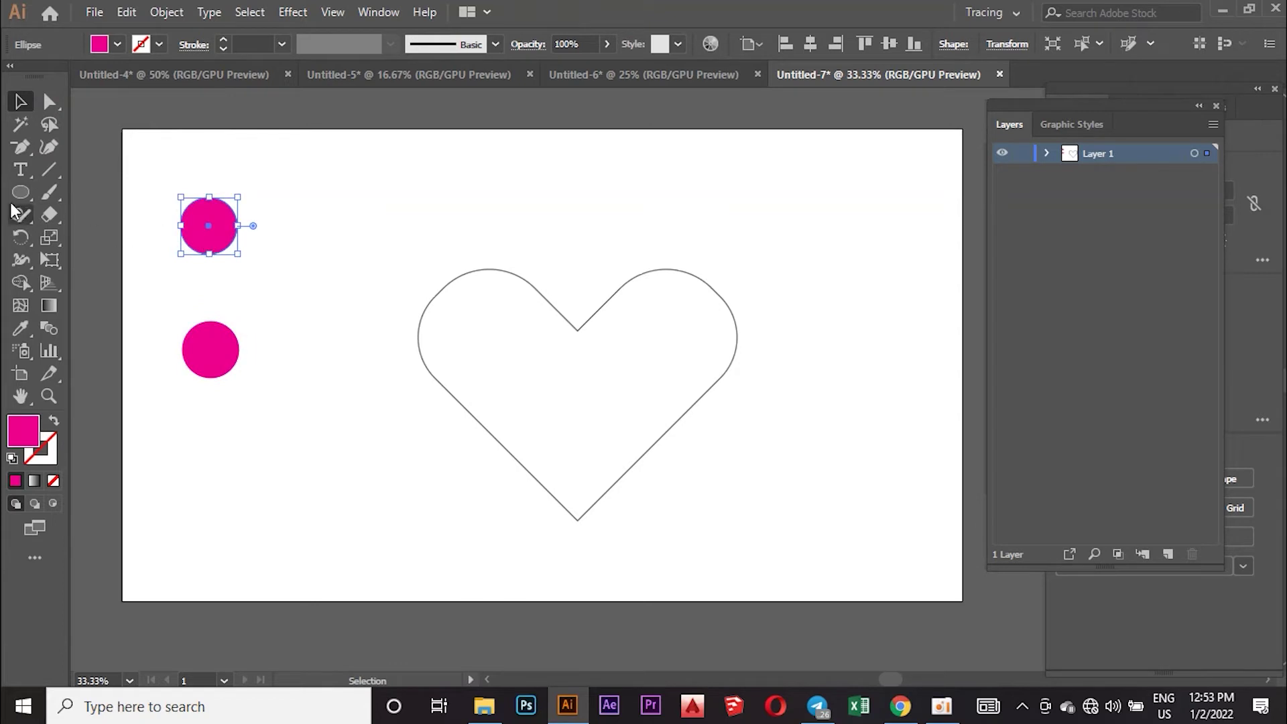
double_click(21, 432)
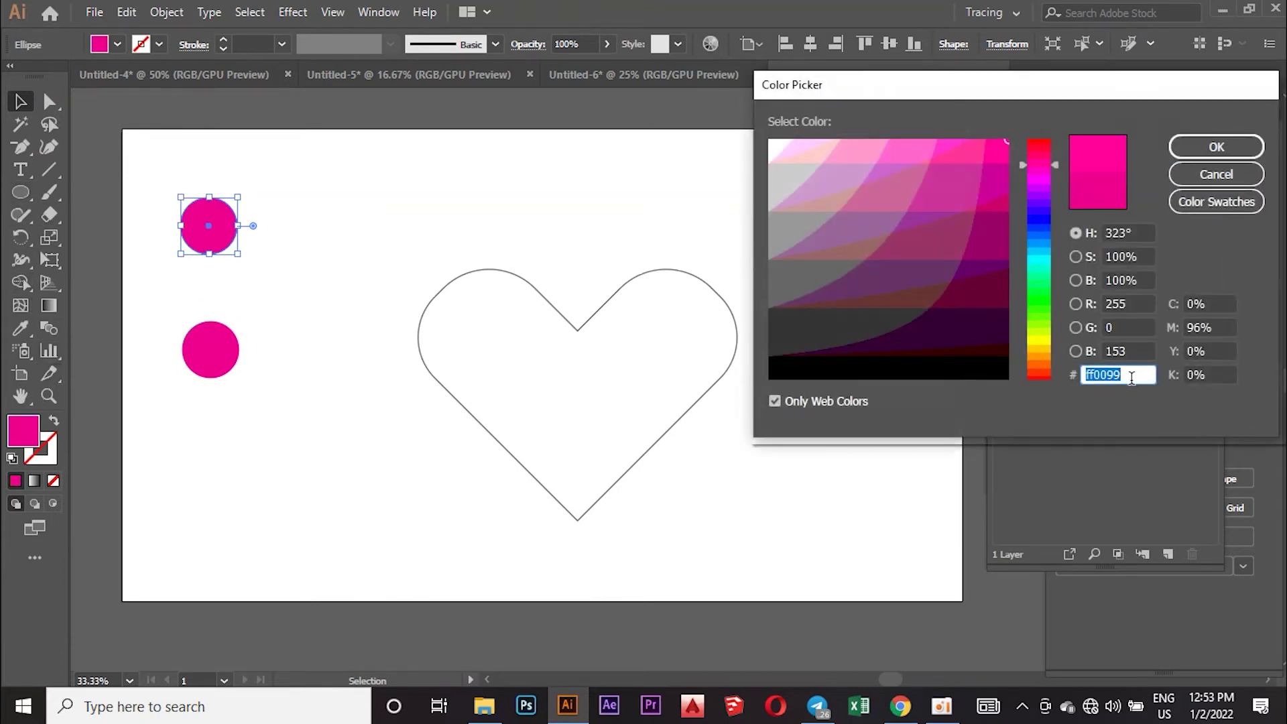
type("ef83a8")
left_click(1216, 147)
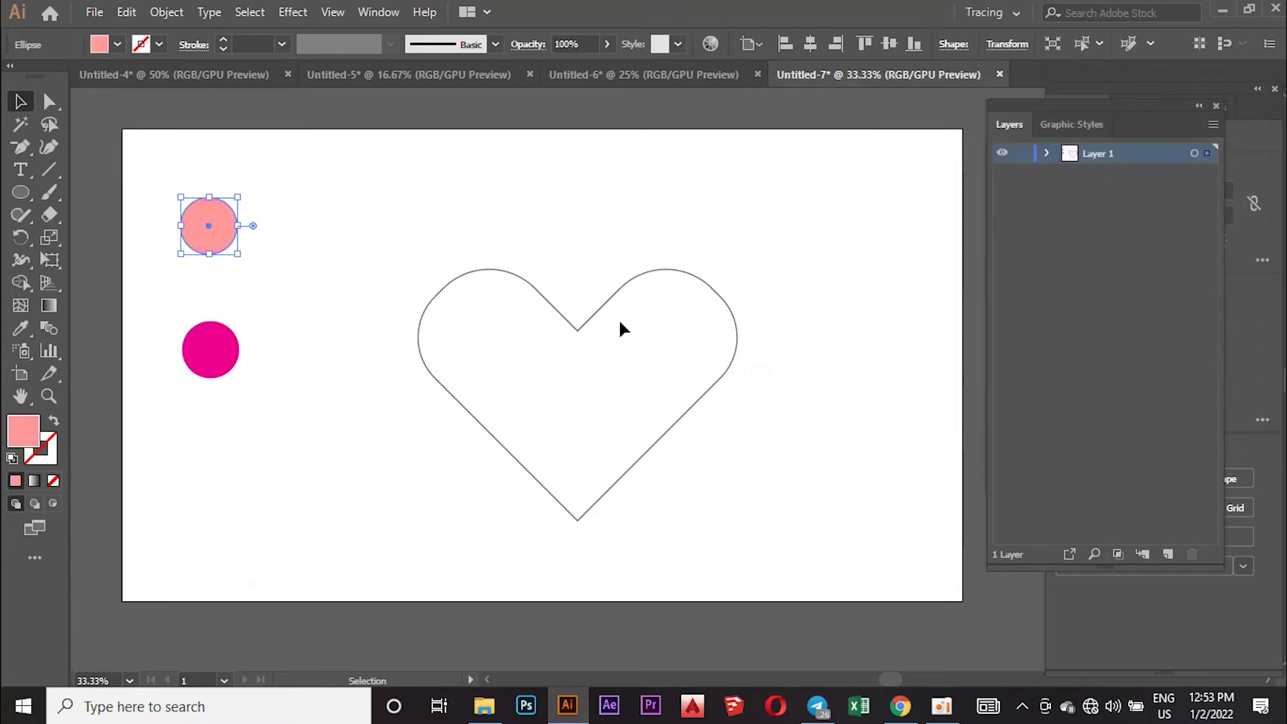
left_click(208, 362)
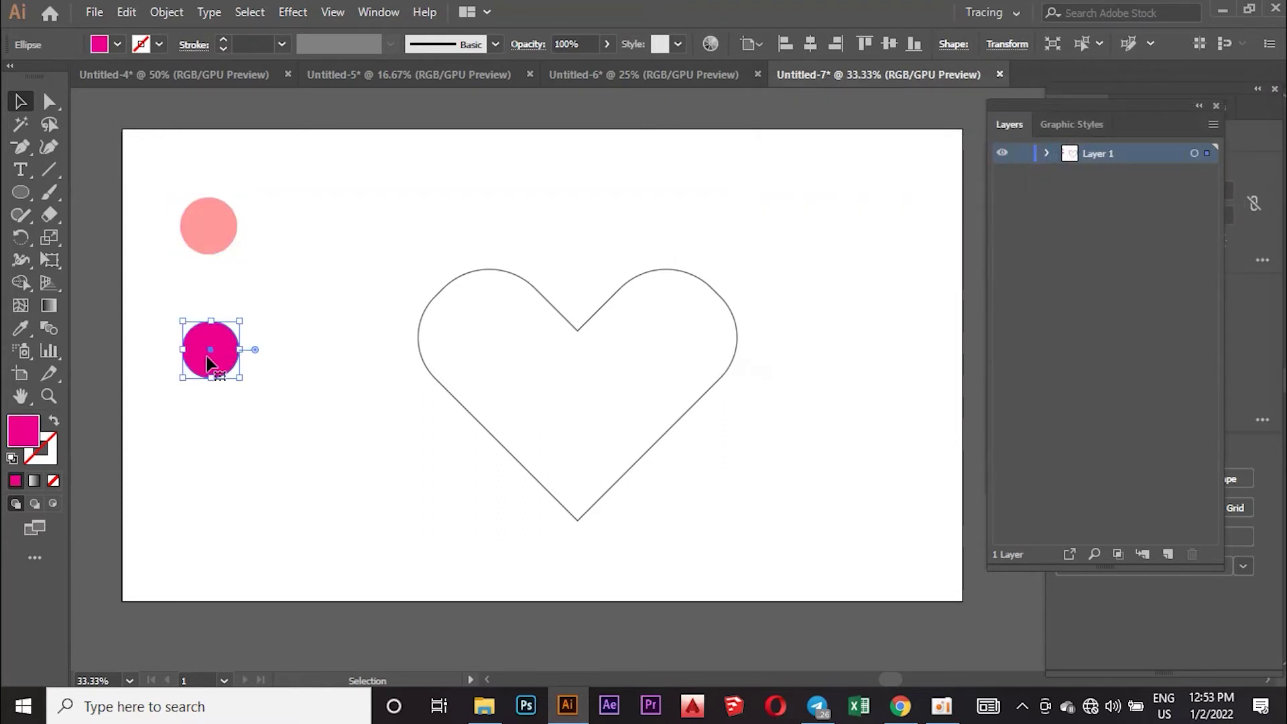
Step: Set the lower circle's fill to dark red #660000 in the Color Picker
double_click(20, 437)
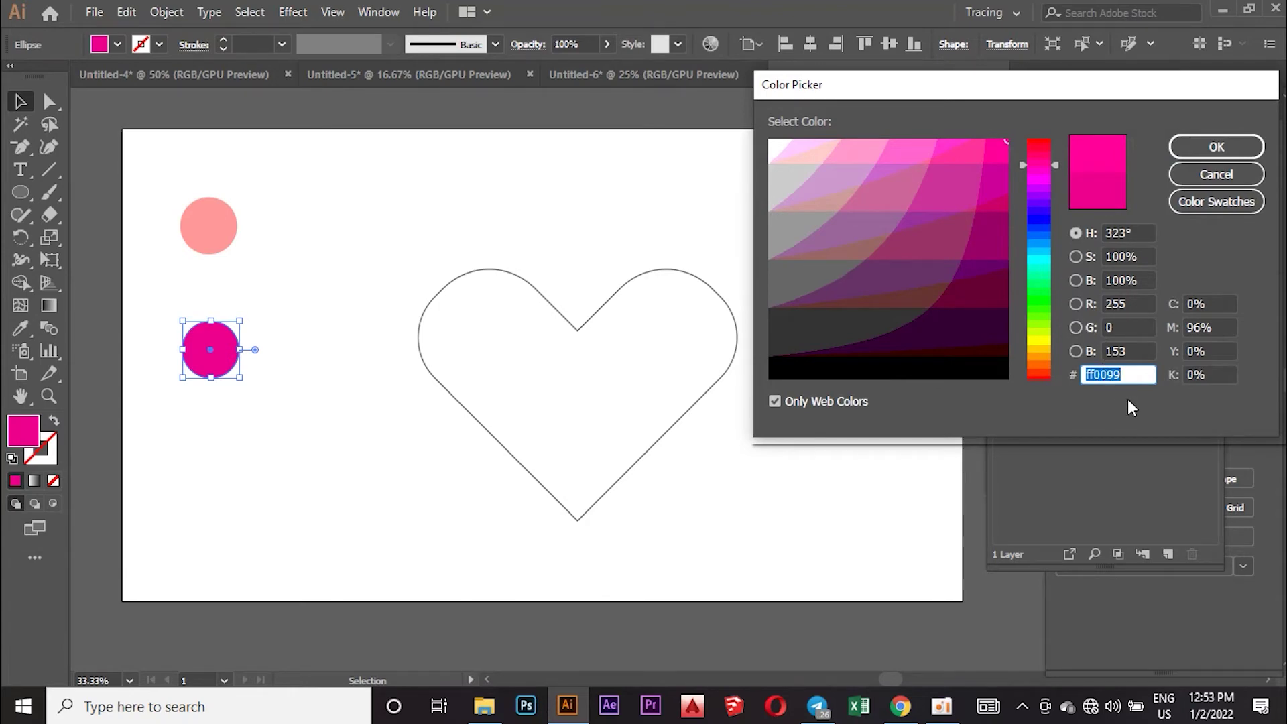
type("#")
left_click(1042, 145)
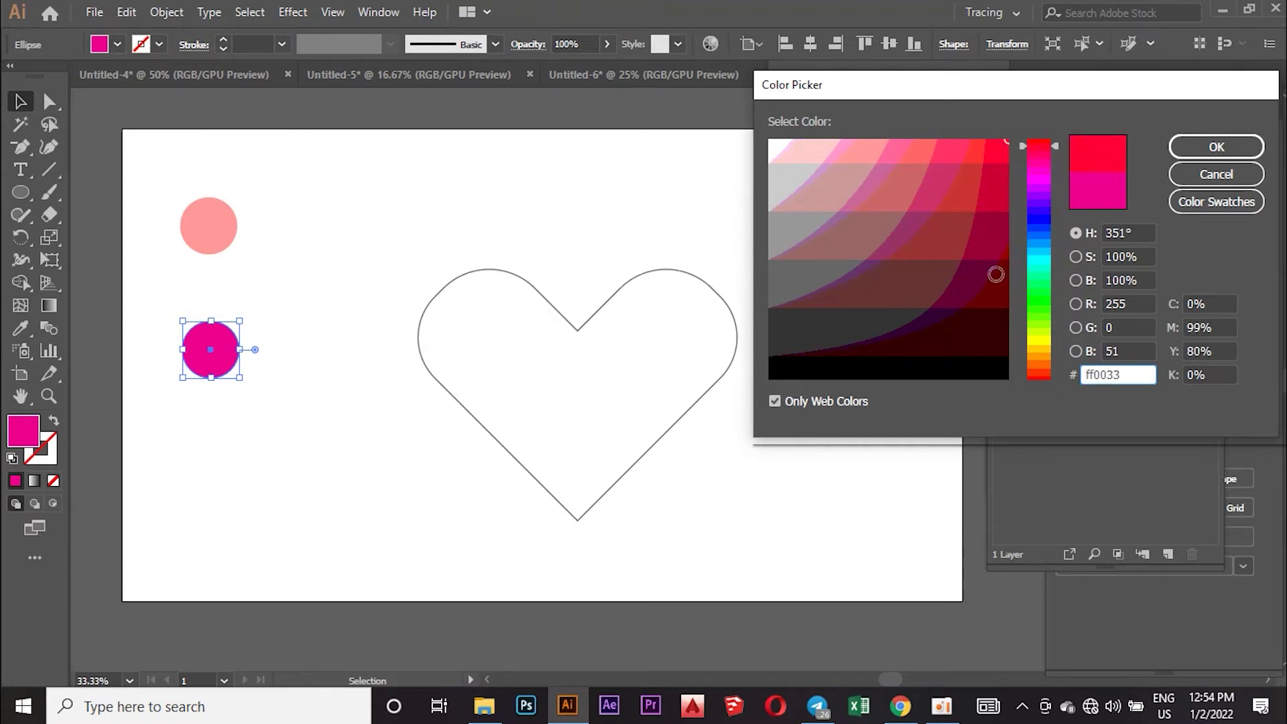
left_click(994, 283)
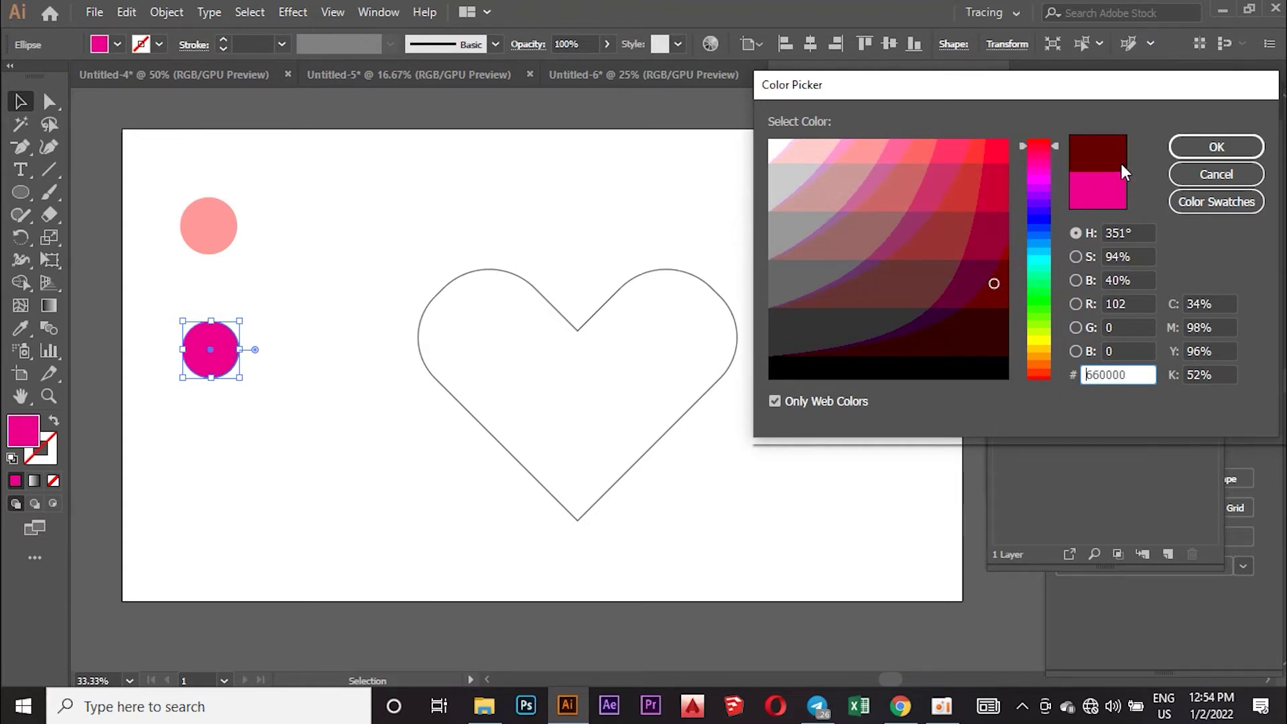
left_click(1216, 146)
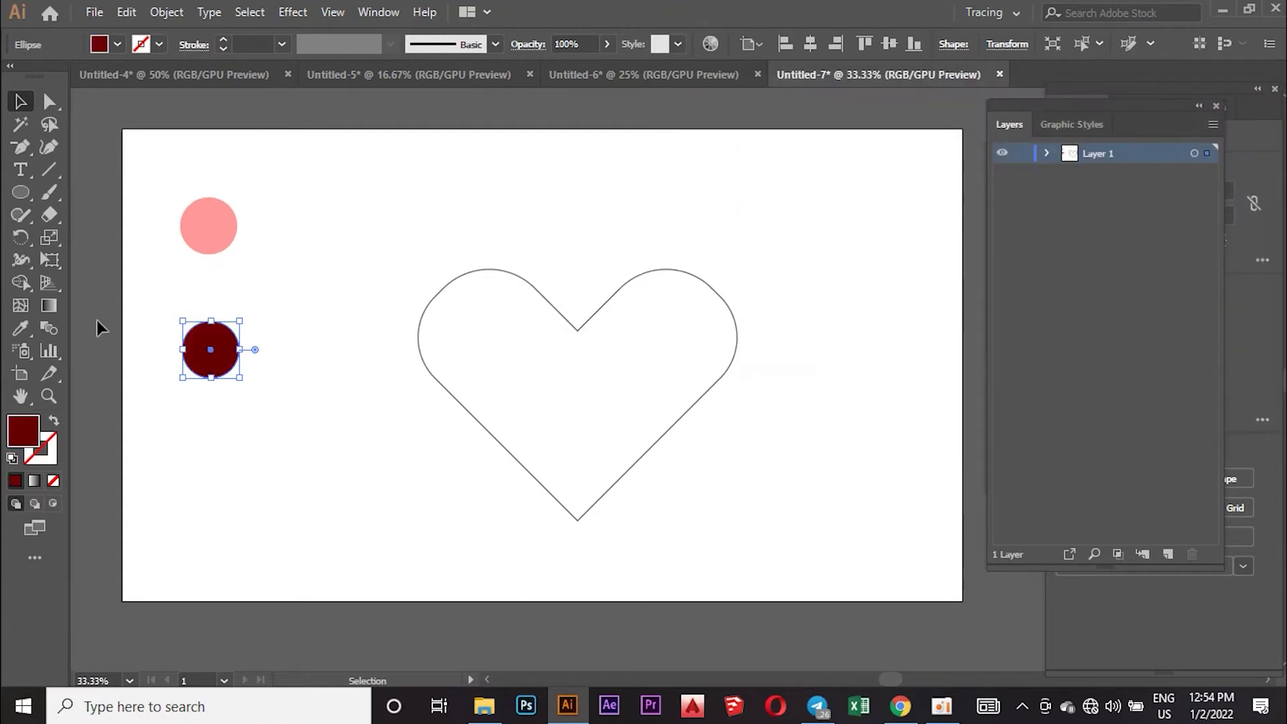
Step: Copy the dark red circle to the lower right, enlarge it slightly, and move it up and right
left_click_drag(223, 345, 214, 307)
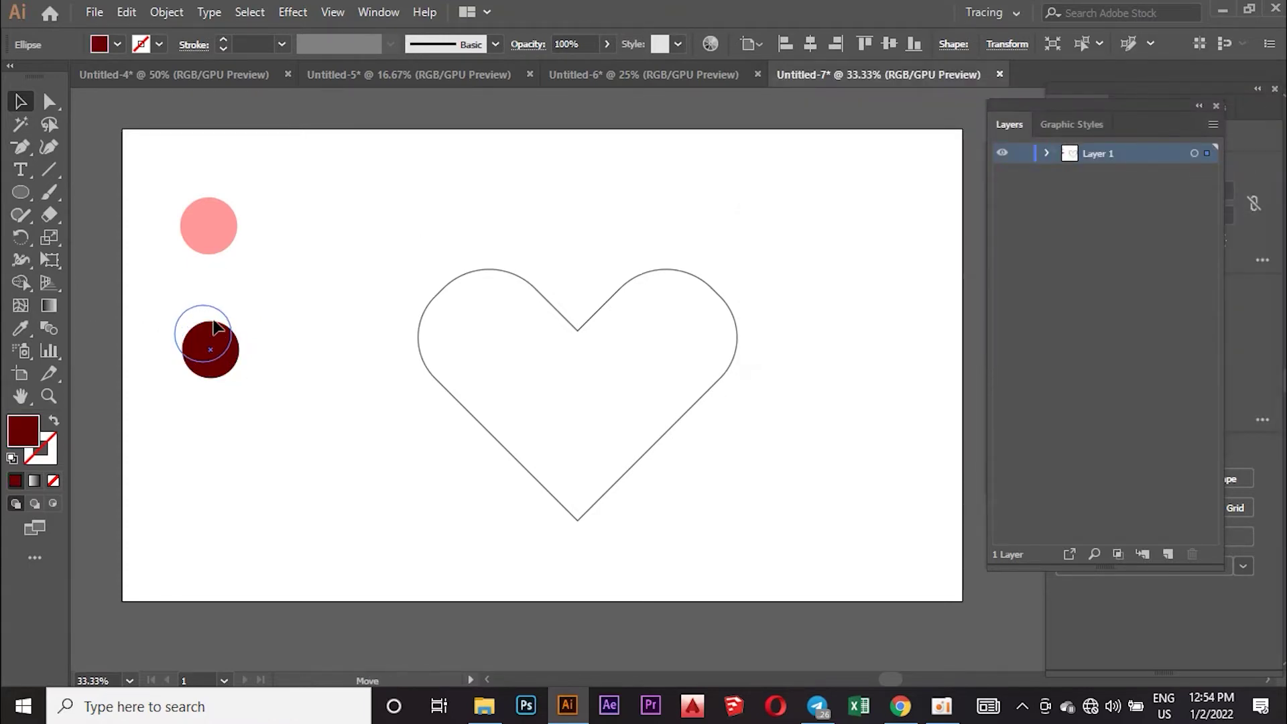
left_click(319, 275)
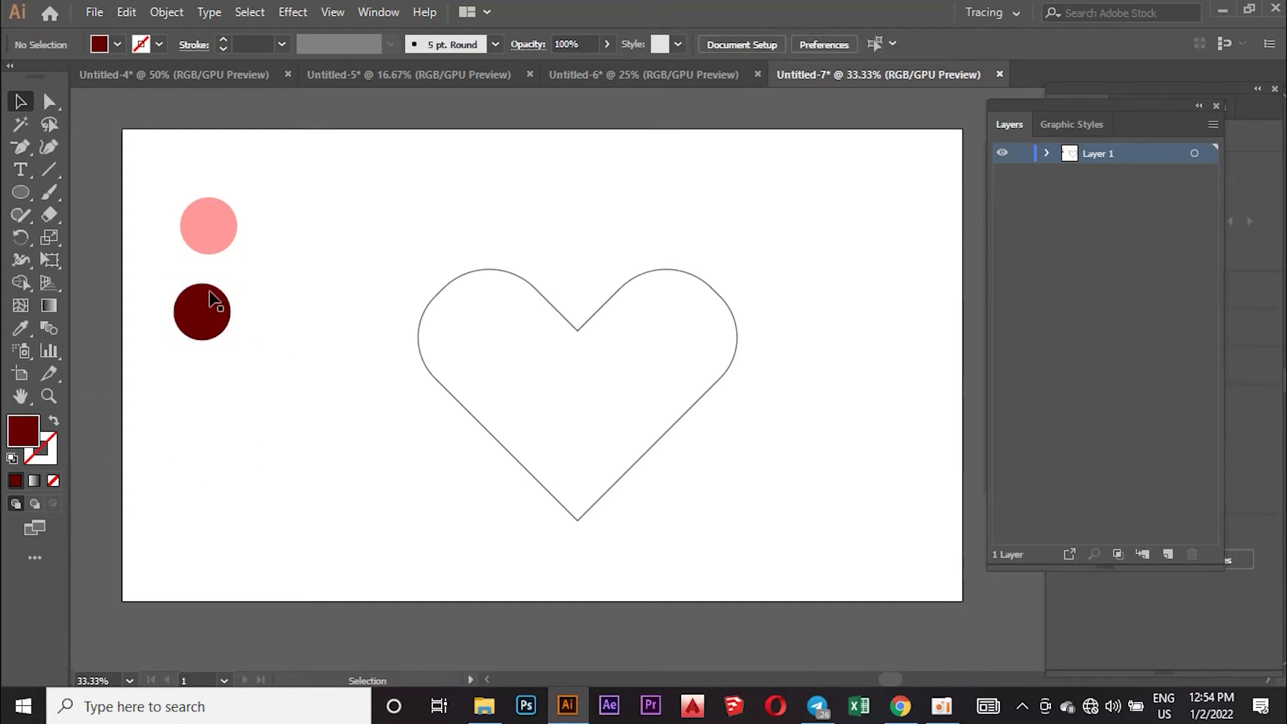
left_click_drag(197, 312, 259, 436)
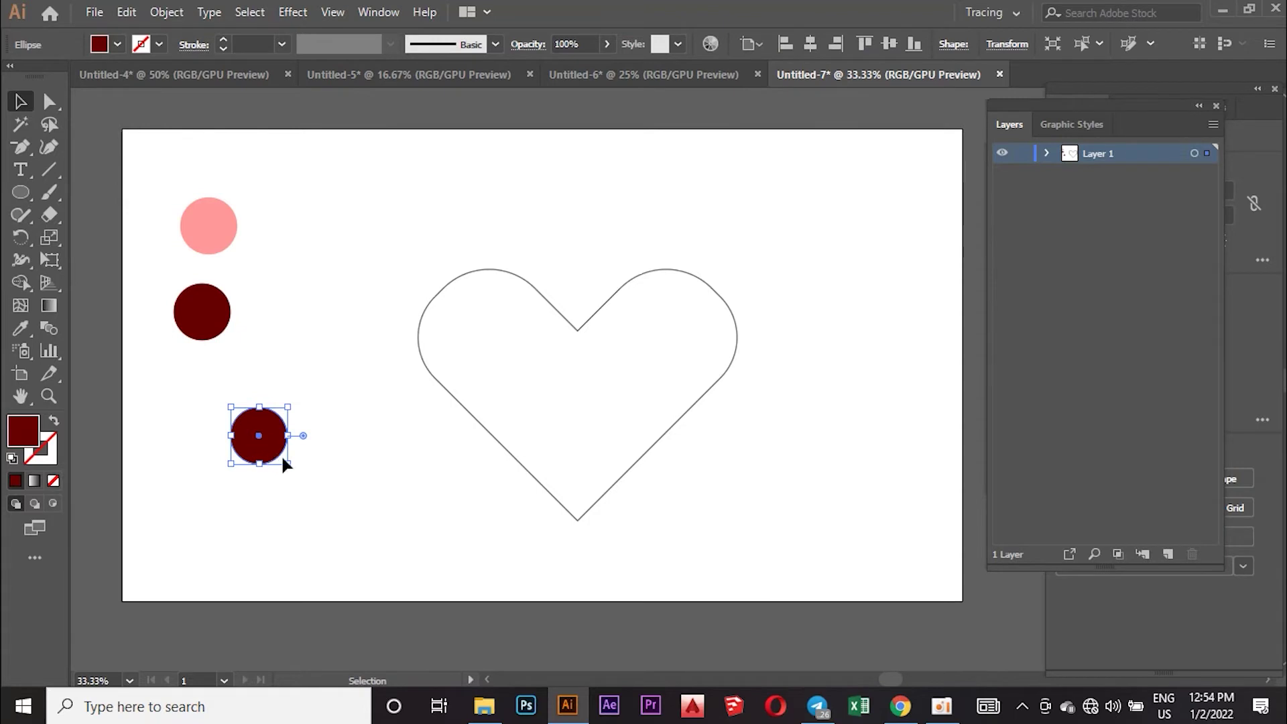
left_click_drag(293, 472, 295, 469)
double_click(260, 437)
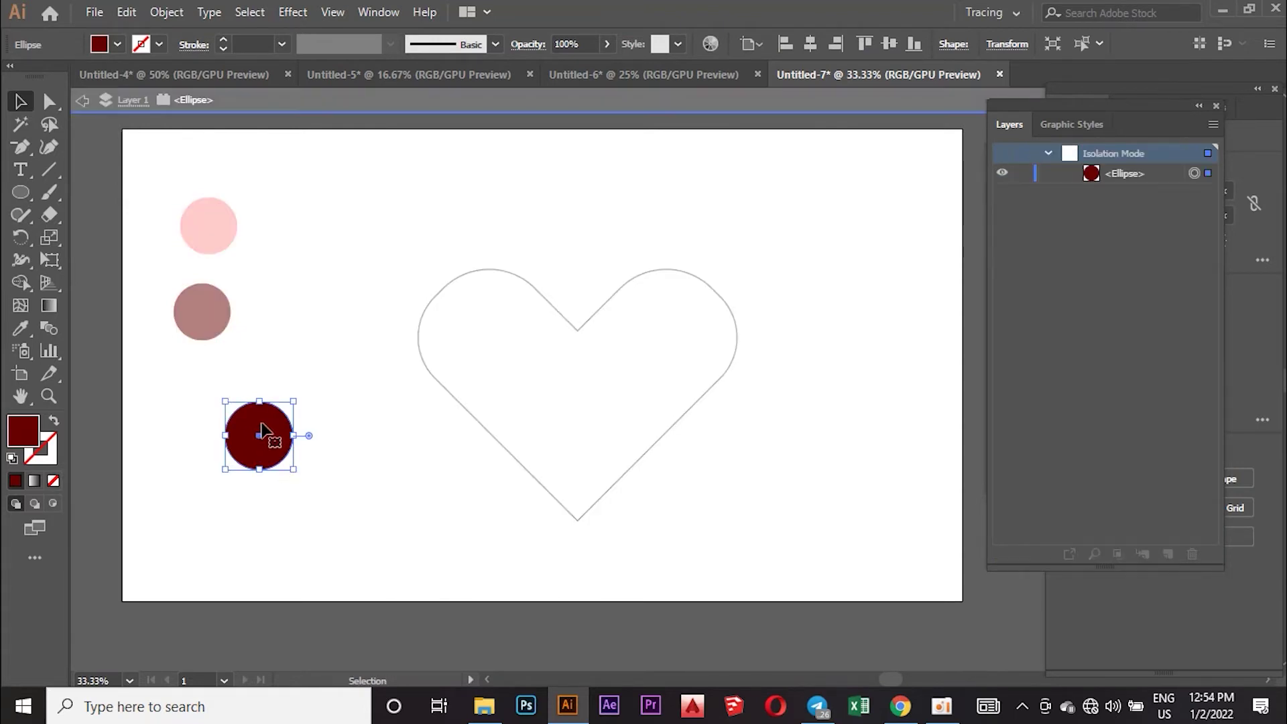
left_click(299, 226)
double_click(298, 226)
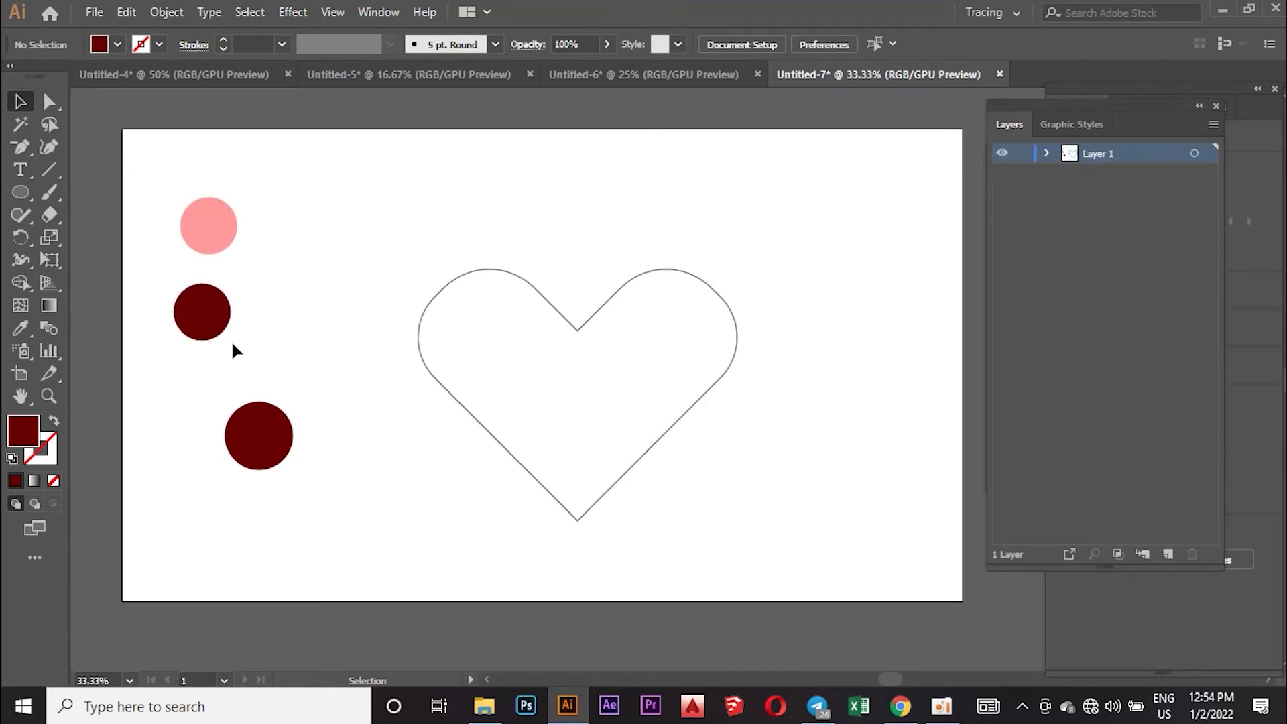
left_click_drag(259, 439, 285, 414)
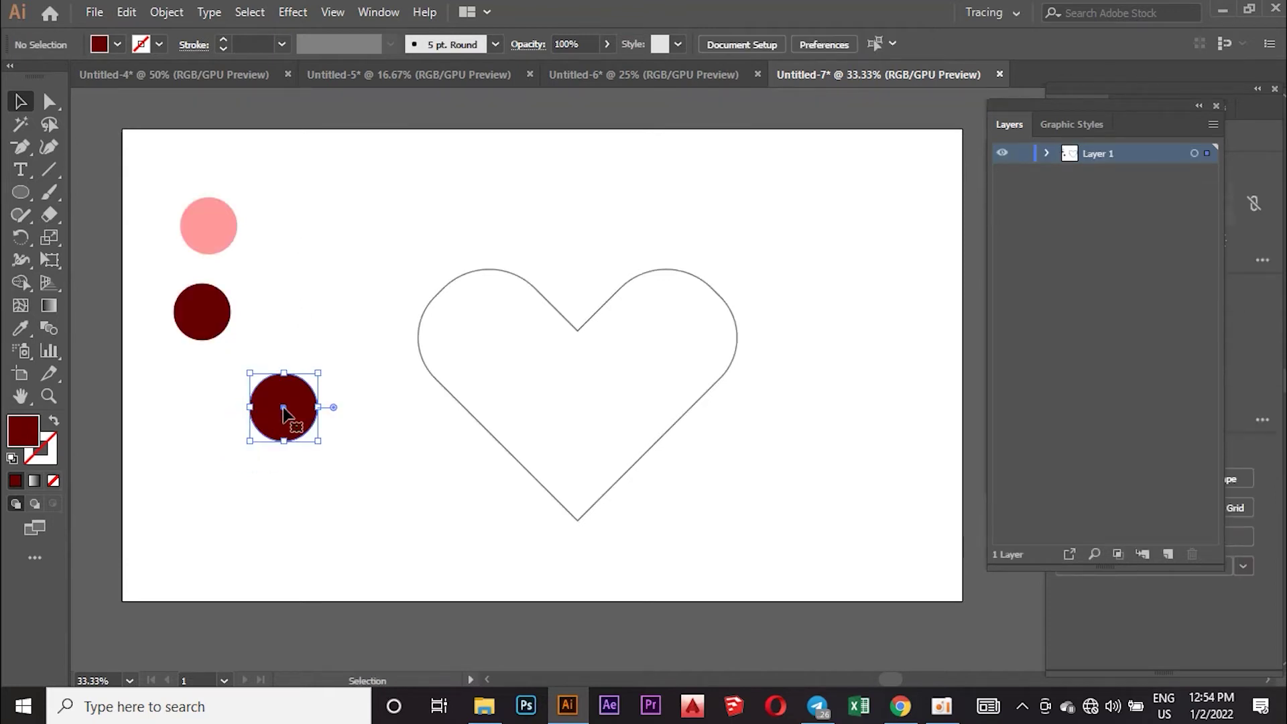
Step: Give the third circle a linear gradient sampled from the dark red circle to the top circle's pink
double_click(53, 306)
left_click(789, 419)
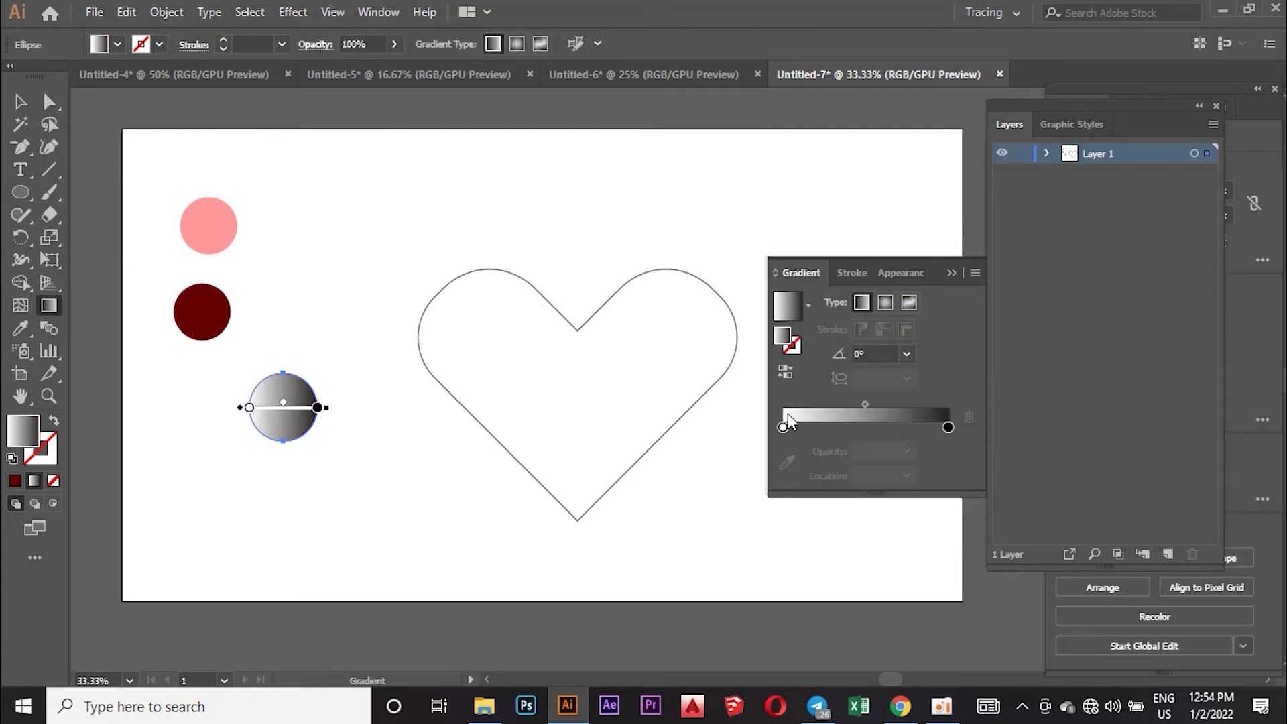
double_click(783, 427)
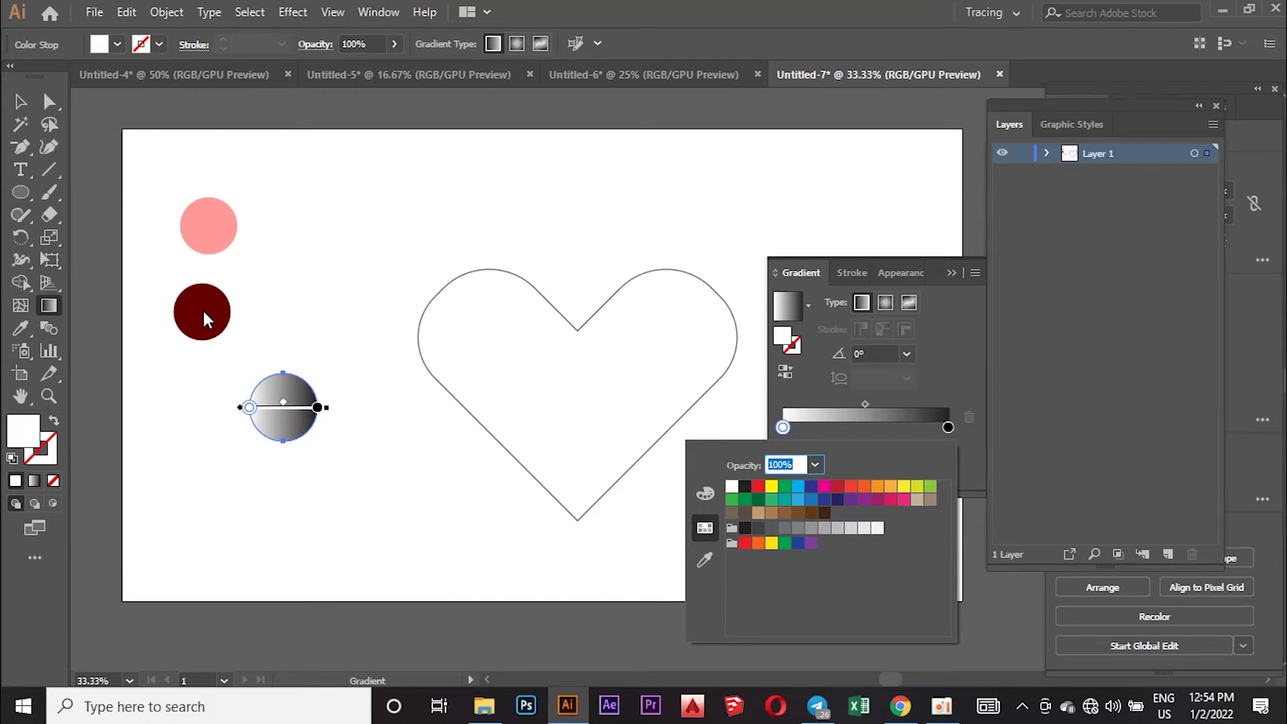
left_click(704, 561)
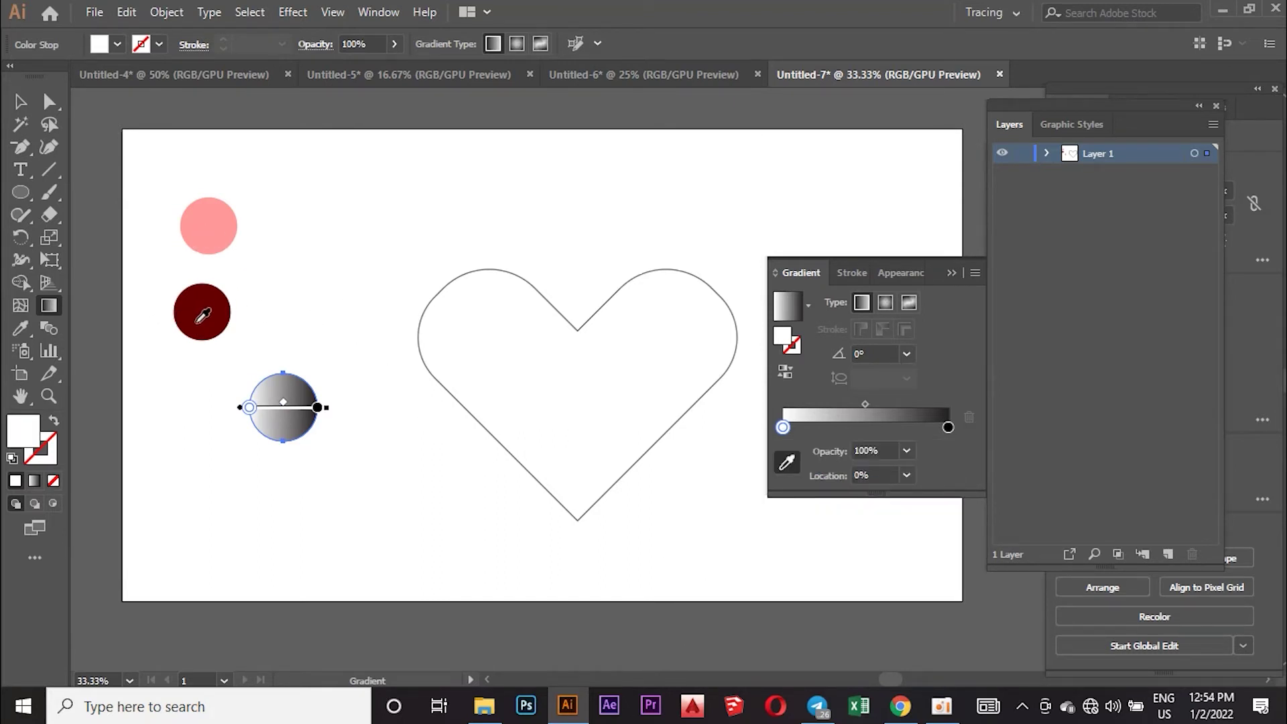
left_click(201, 312)
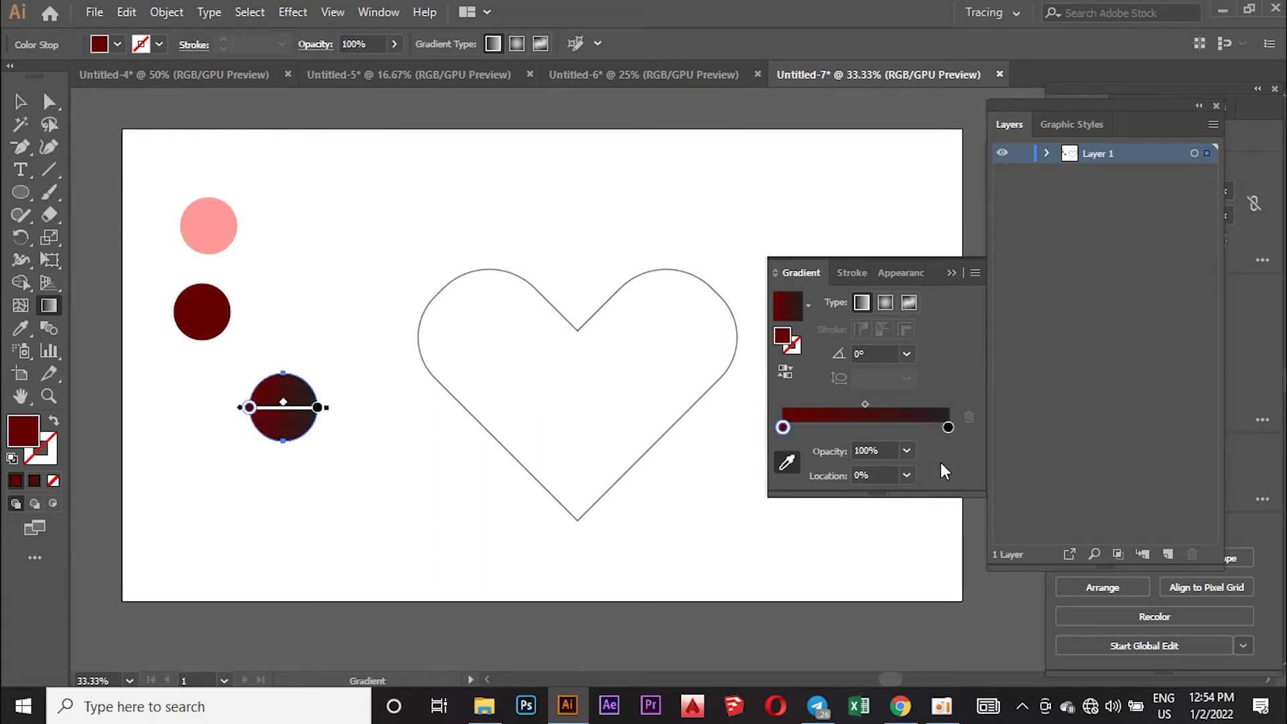
double_click(948, 427)
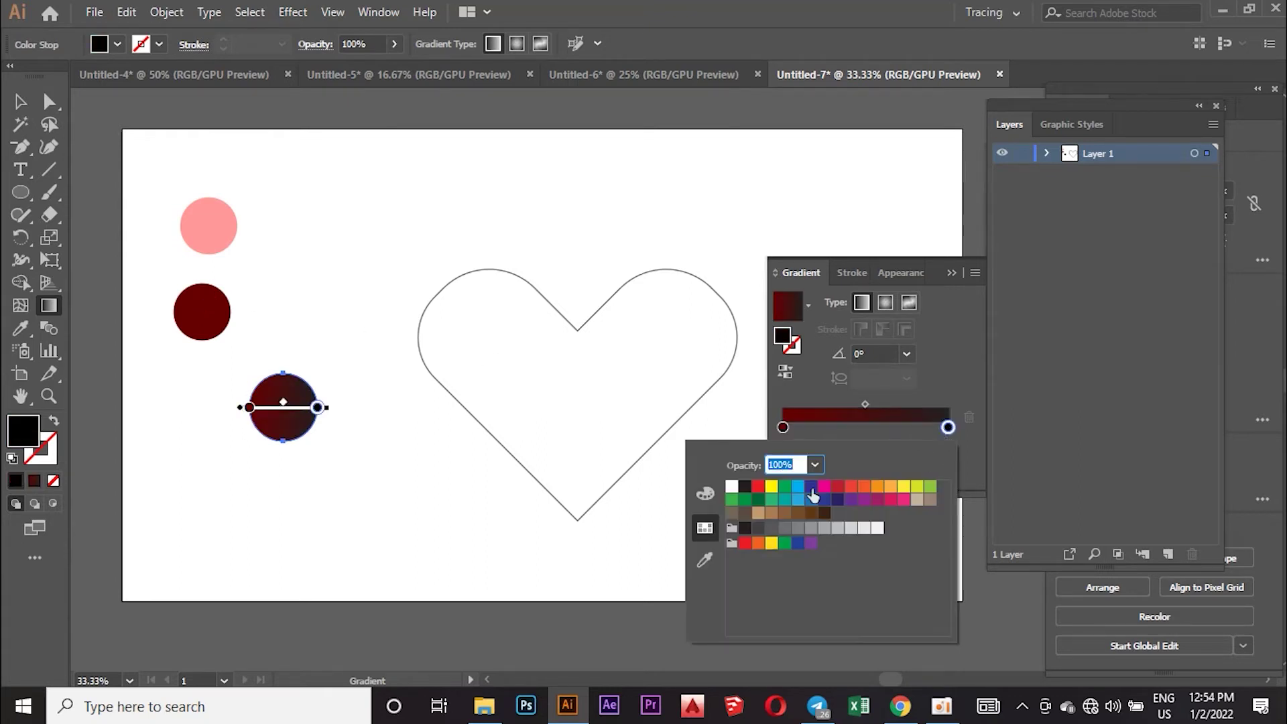
left_click(705, 560)
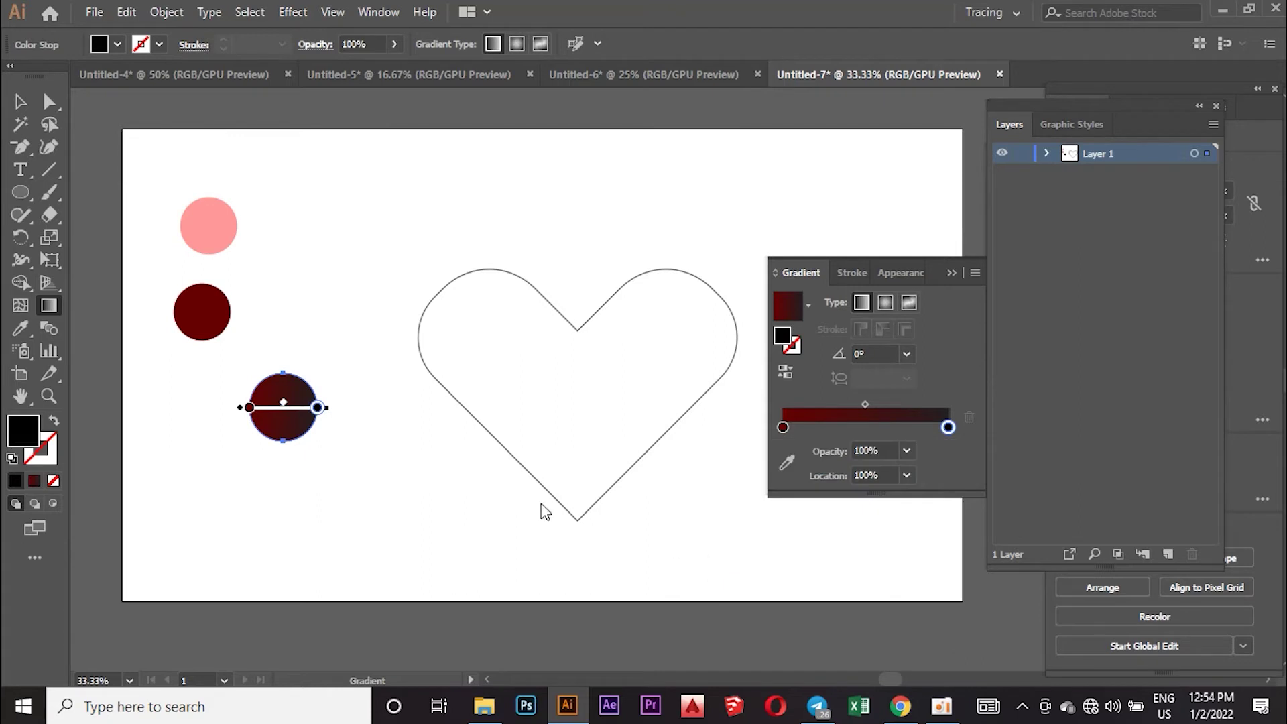
left_click(202, 236)
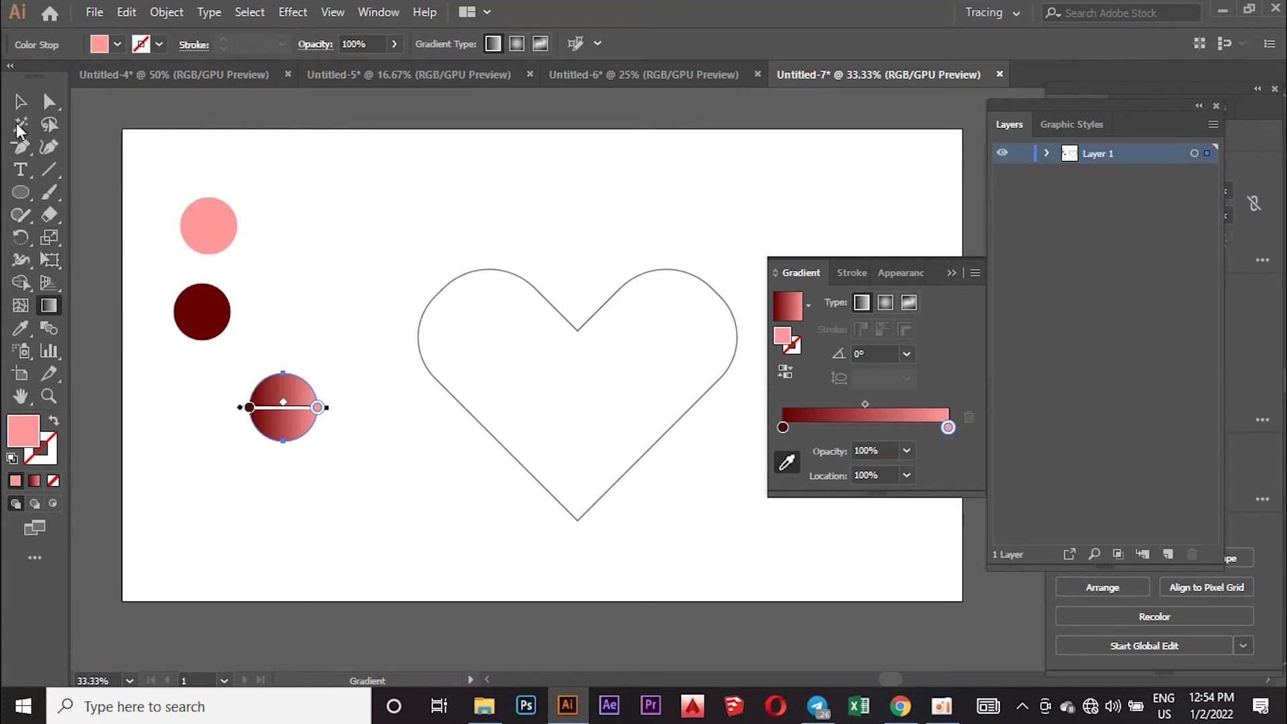
left_click(21, 102)
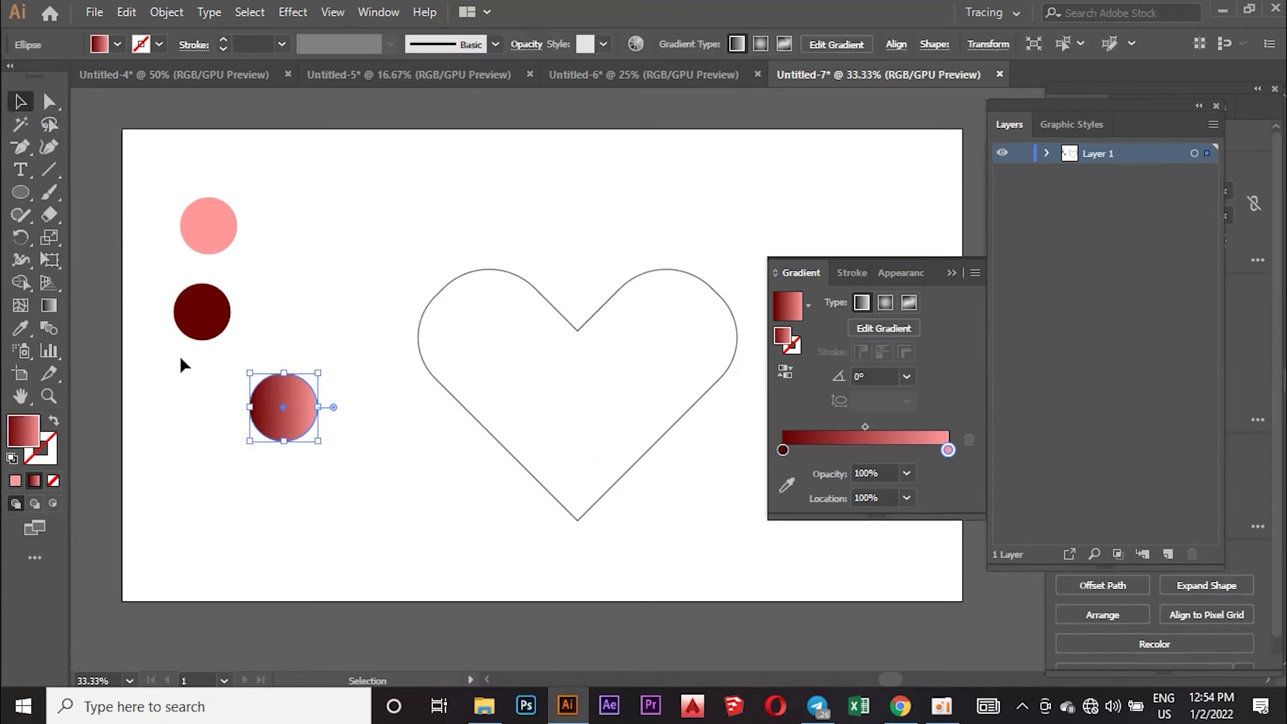
Step: Redraw the circle's gradient diagonally at 59.8° toward its upper right
left_click(48, 305)
left_click(319, 406)
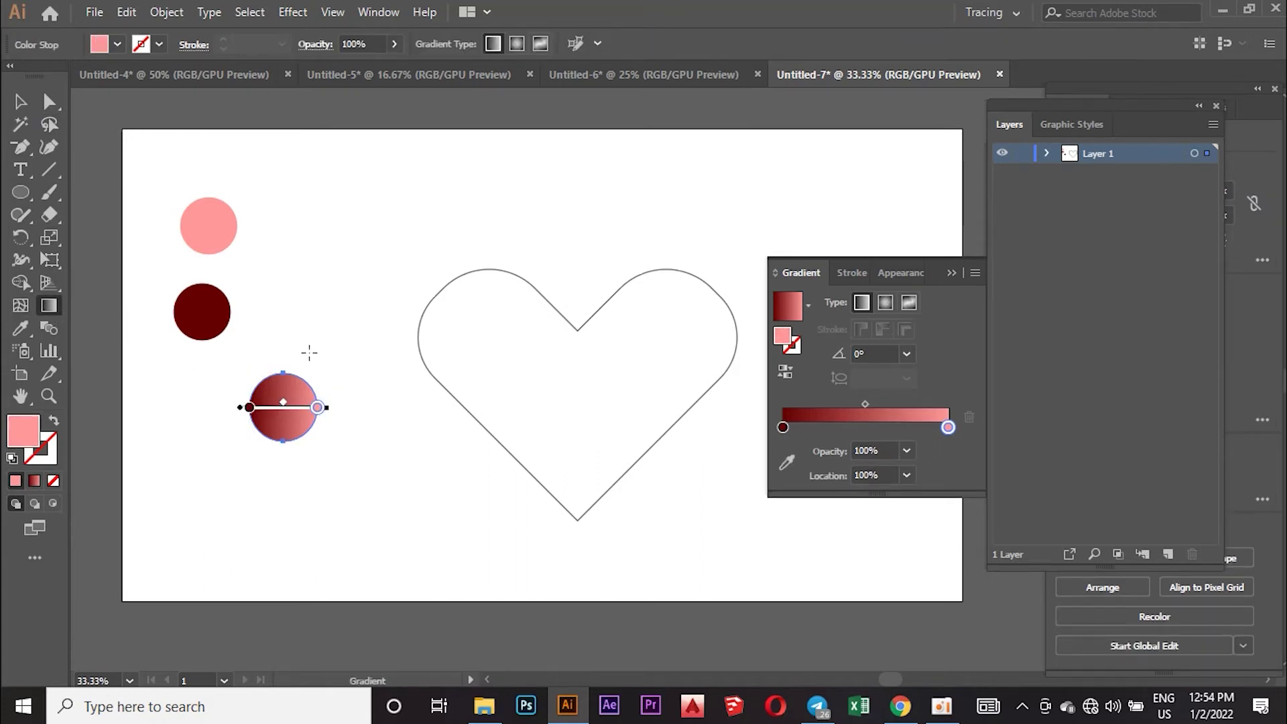
left_click_drag(313, 345, 271, 470)
left_click_drag(307, 396, 328, 376)
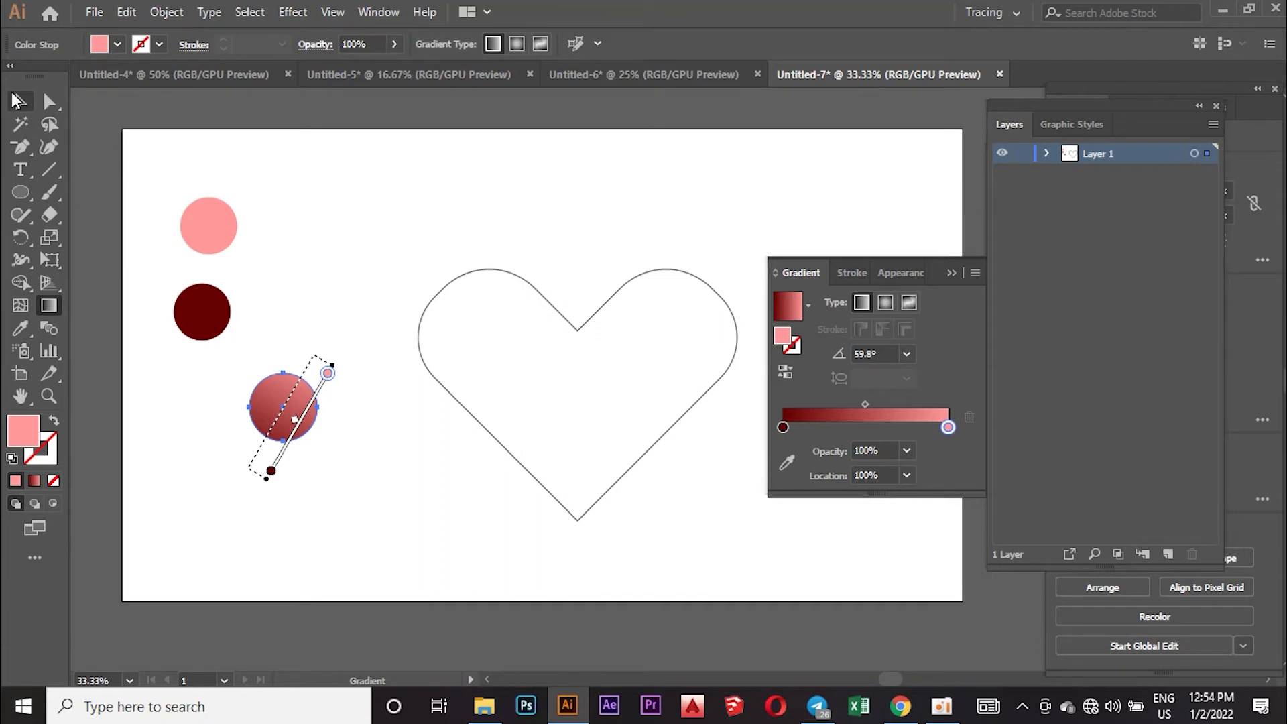
Step: Duplicate the circle lower down and change the copy's gradient to dark red into orange
key("v")
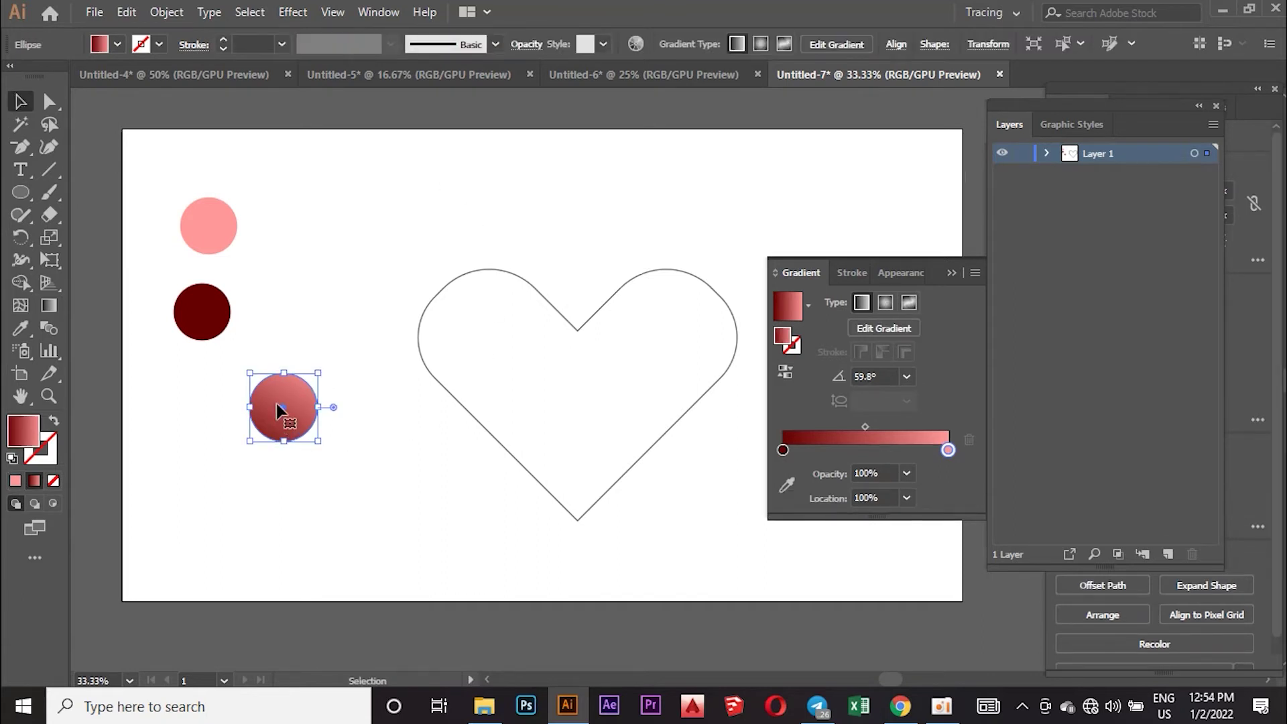
left_click_drag(283, 436, 280, 542)
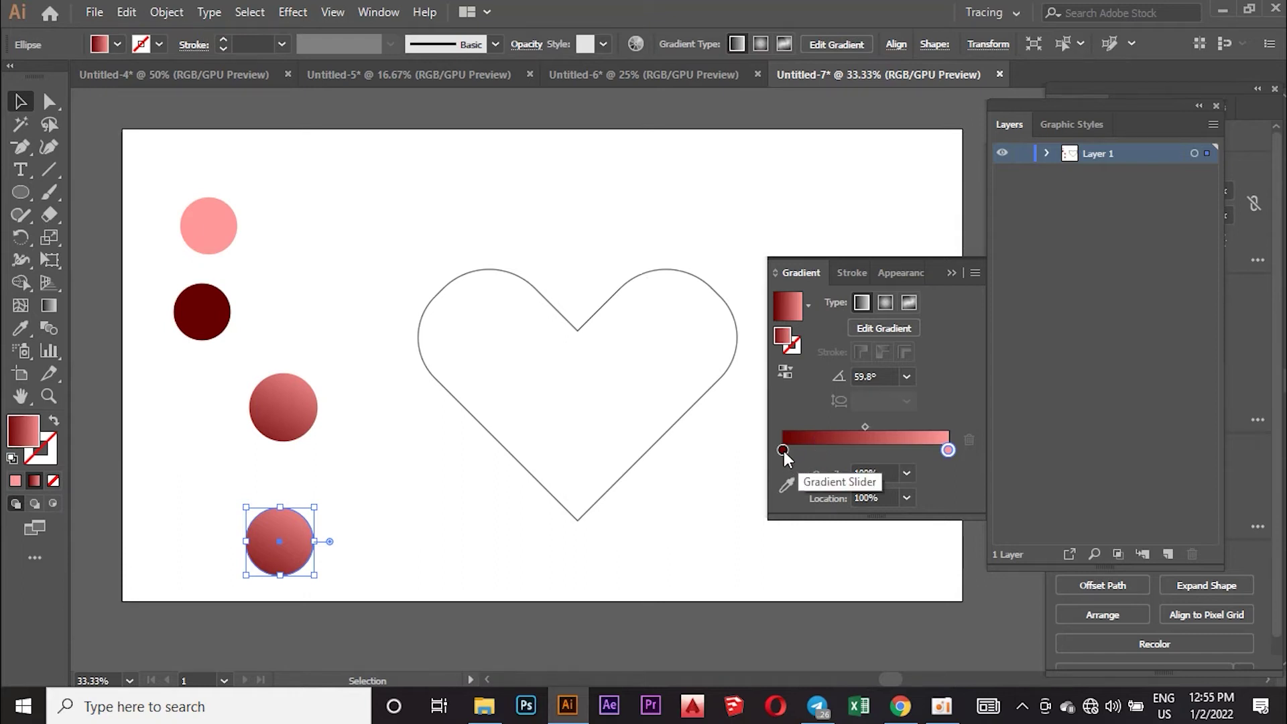
left_click_drag(784, 452, 806, 450)
double_click(806, 450)
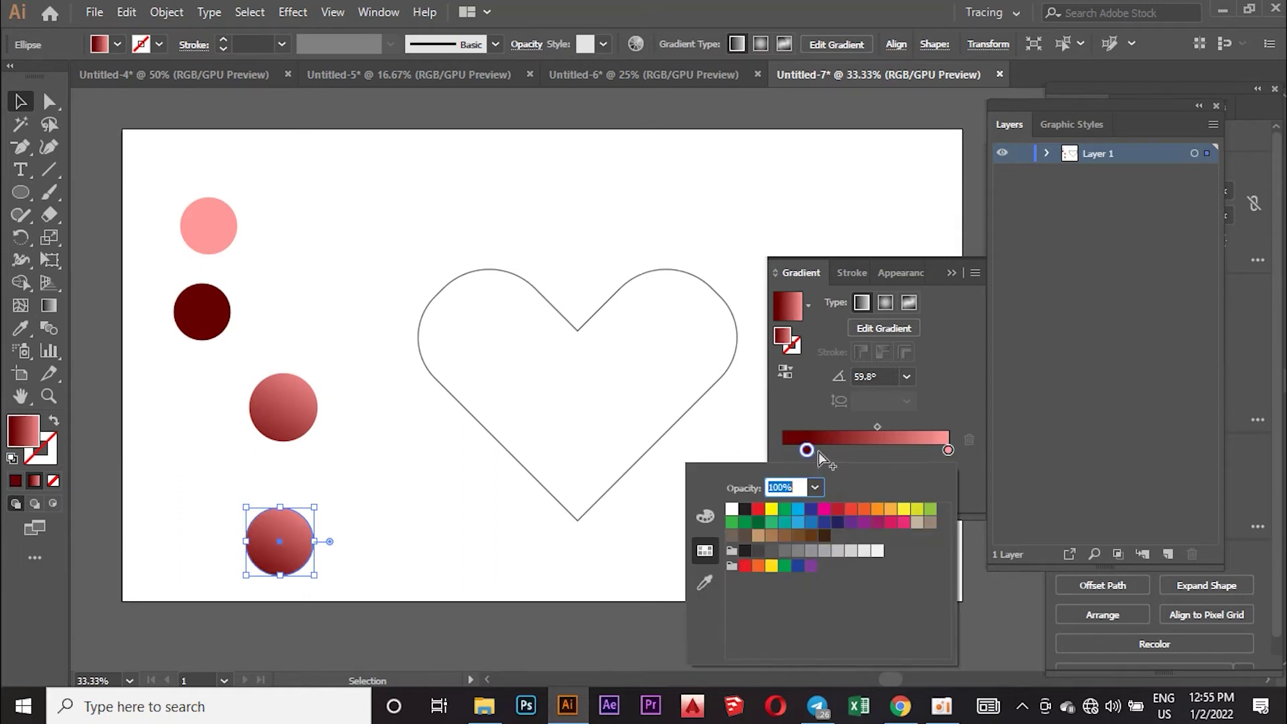
left_click(948, 450)
double_click(947, 450)
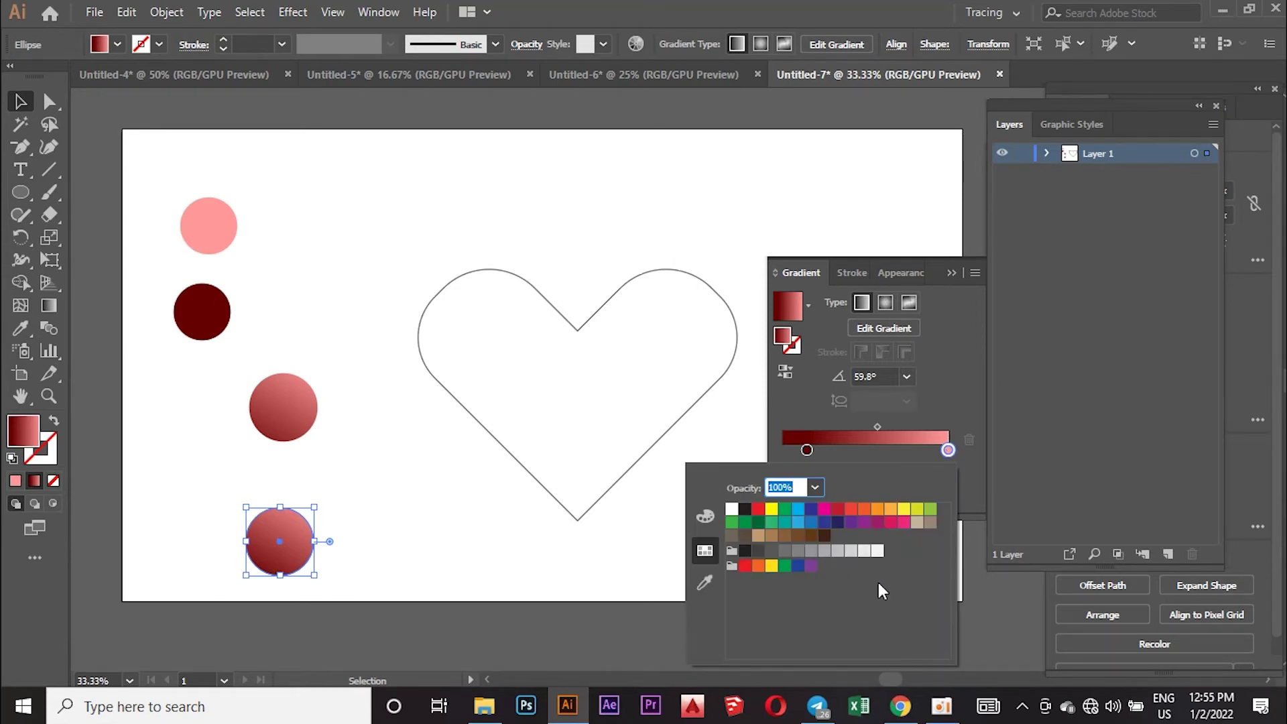
left_click(864, 511)
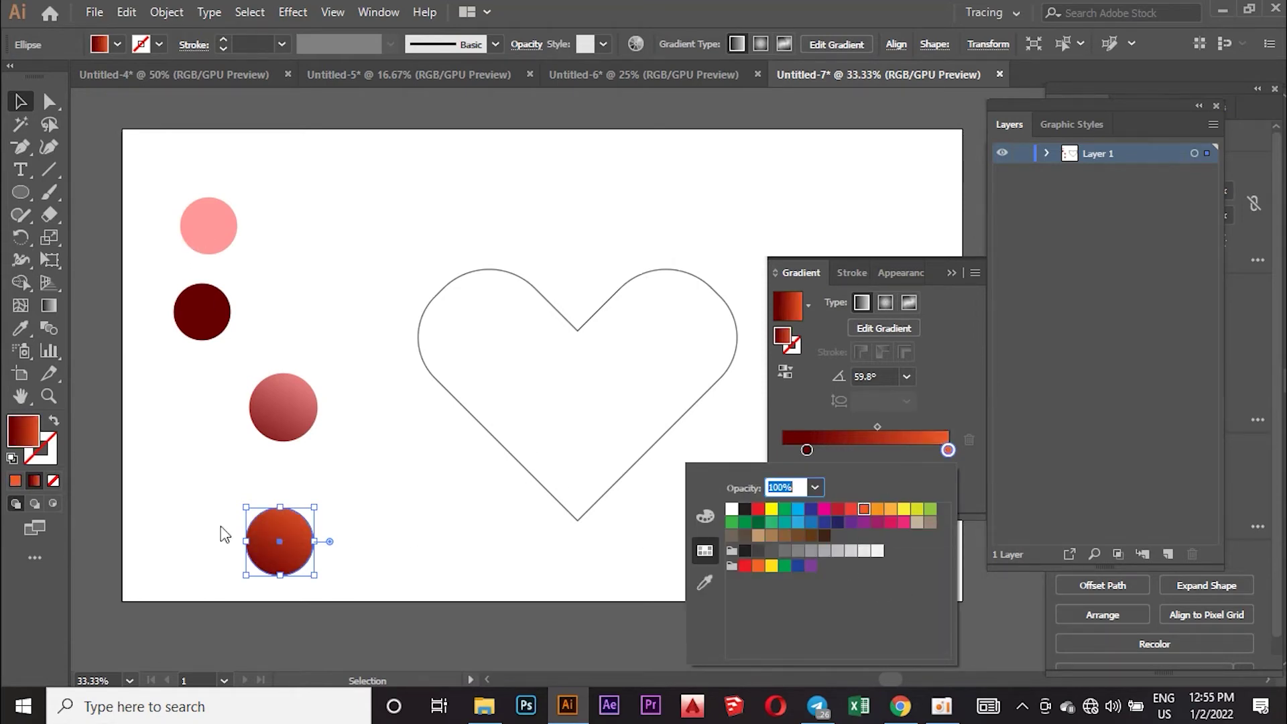
left_click(22, 101)
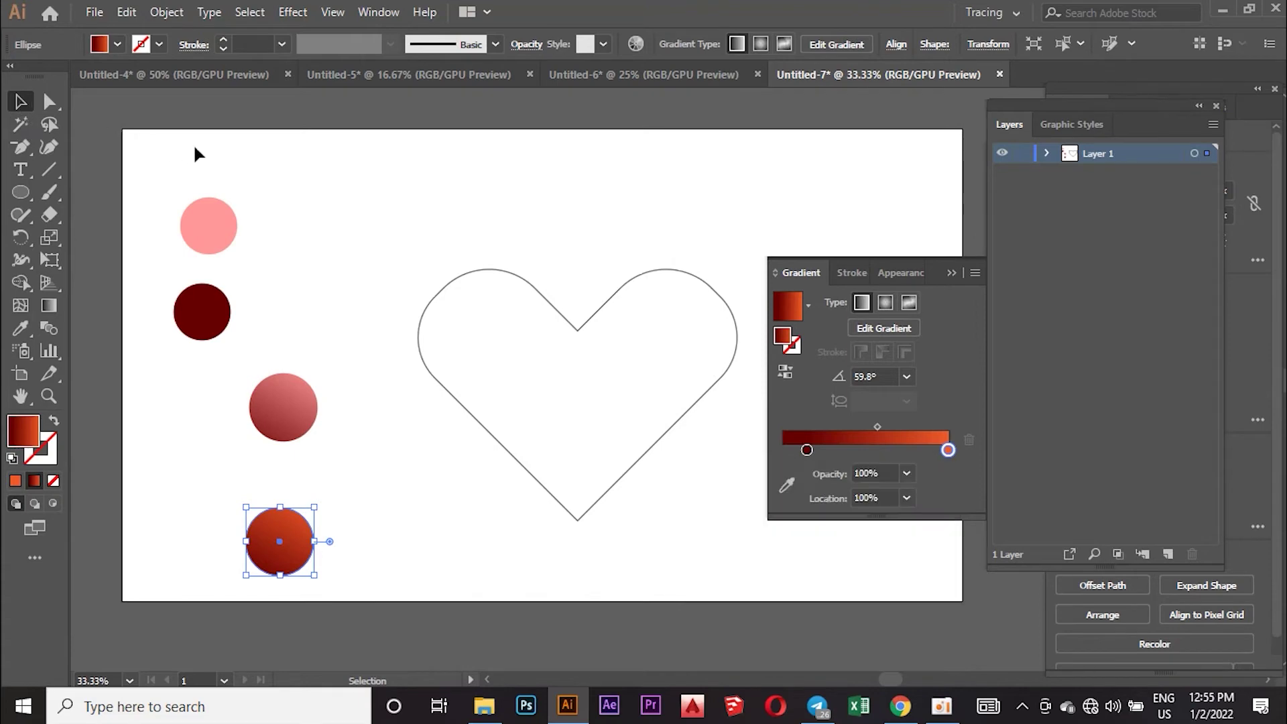
Step: Select the two lower circles and set Blend Options to 100 specified steps
left_click(333, 282)
left_click_drag(289, 499, 258, 596)
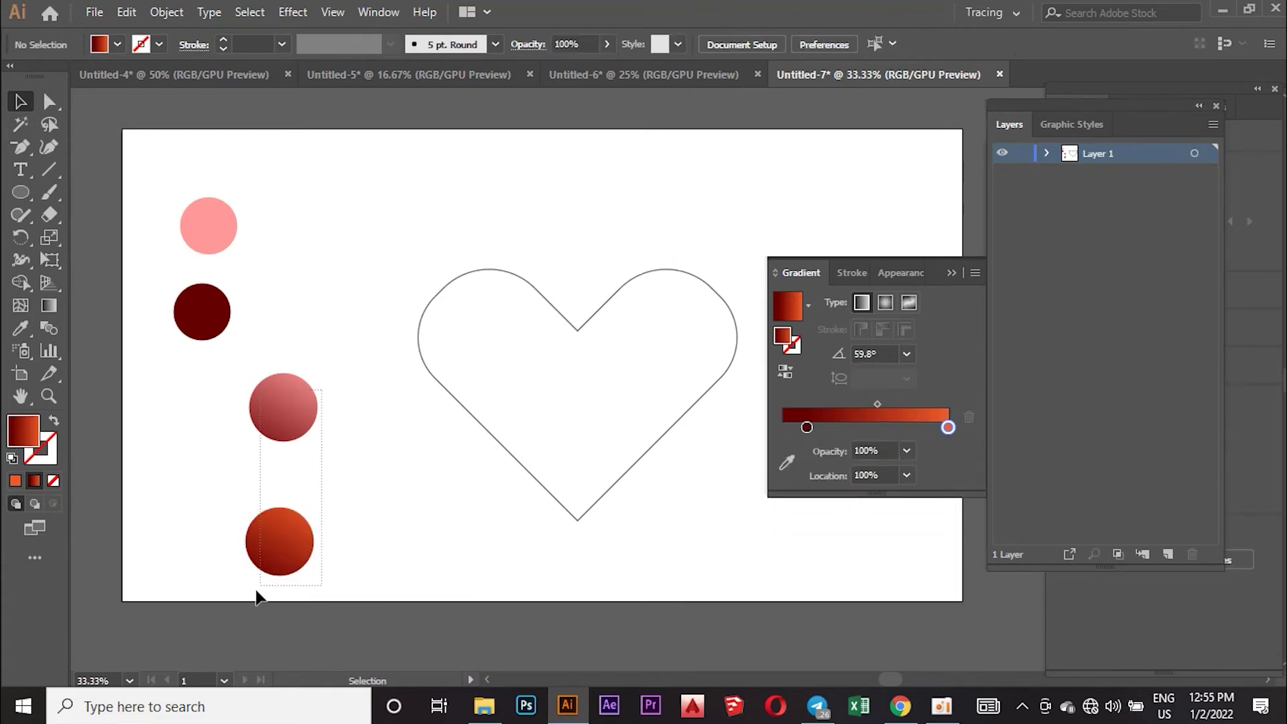
left_click(259, 588)
left_click_drag(349, 366, 201, 563)
left_click(201, 563)
left_click(153, 13)
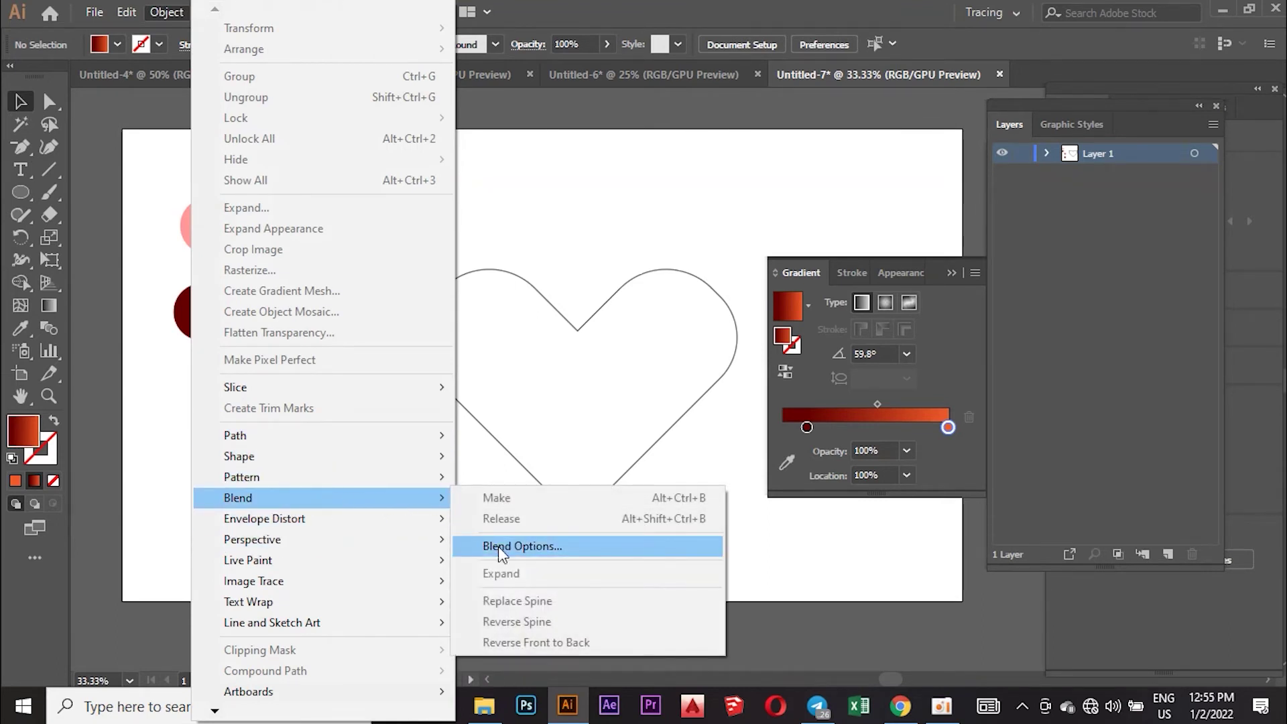
mouse_move(237, 498)
left_click(503, 547)
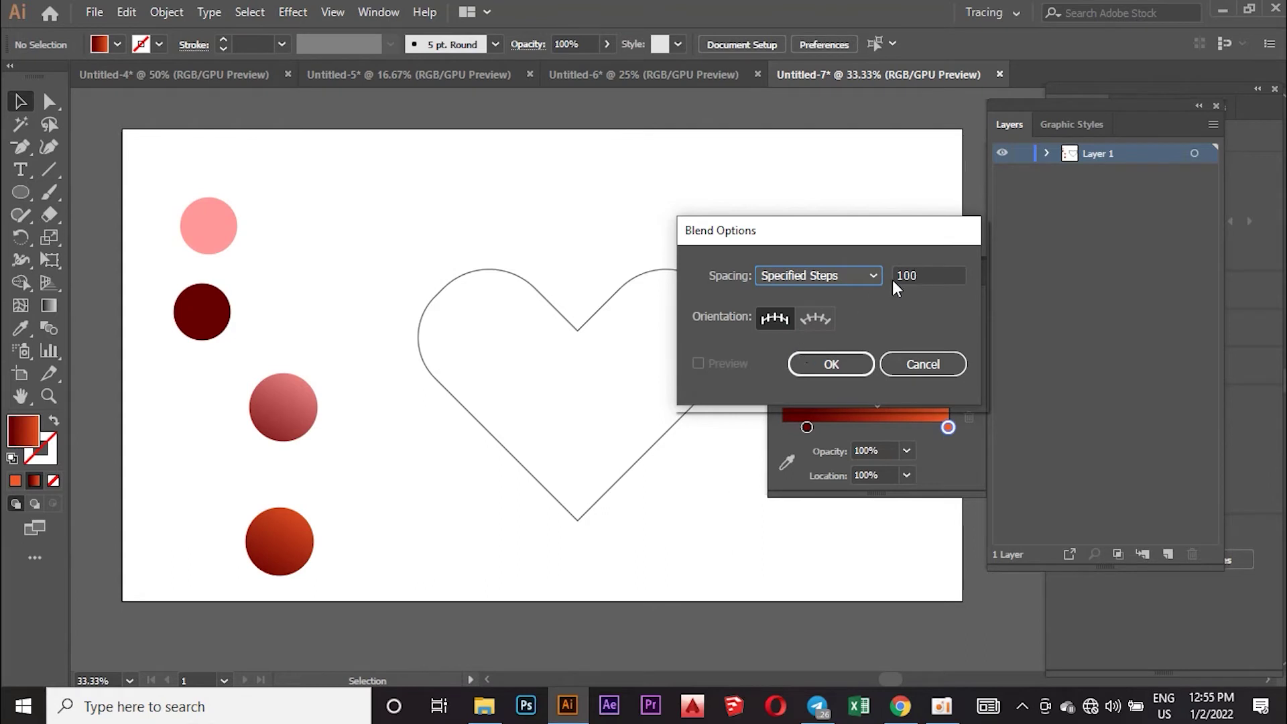
left_click(831, 362)
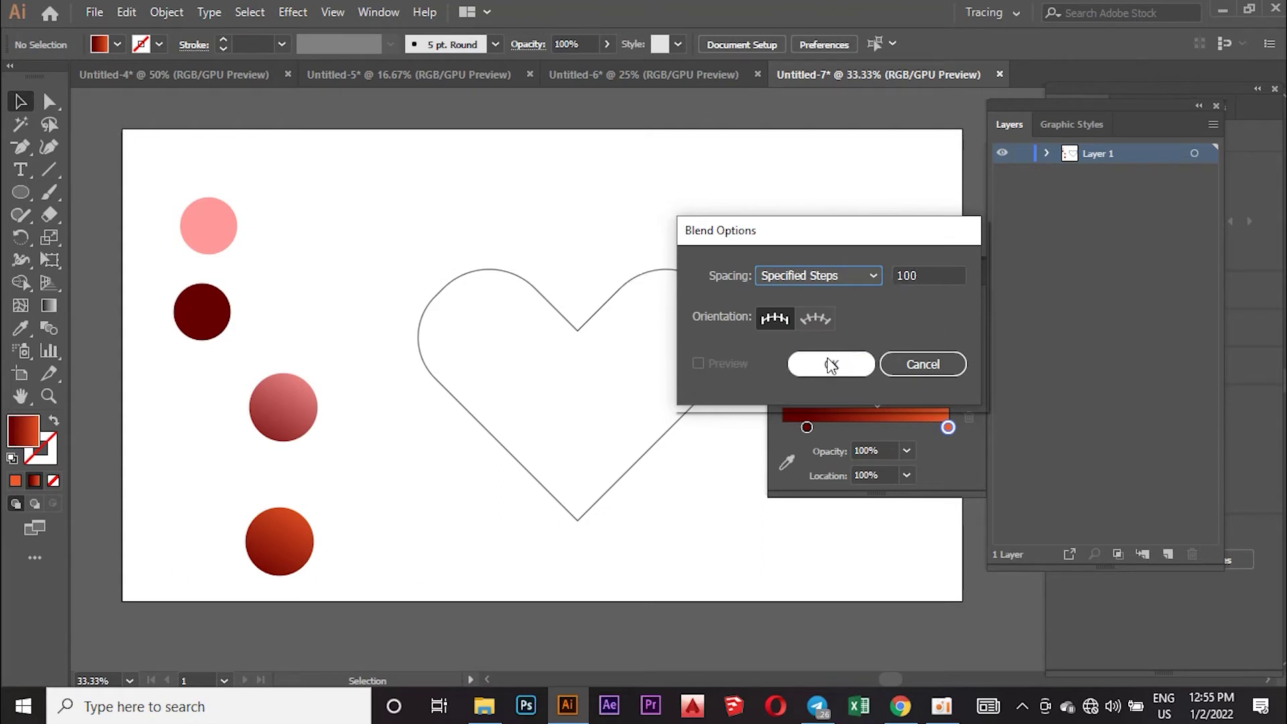
Step: Marquee-select the two lower gradient circles again, leaving the heart outline unselected
left_click(165, 12)
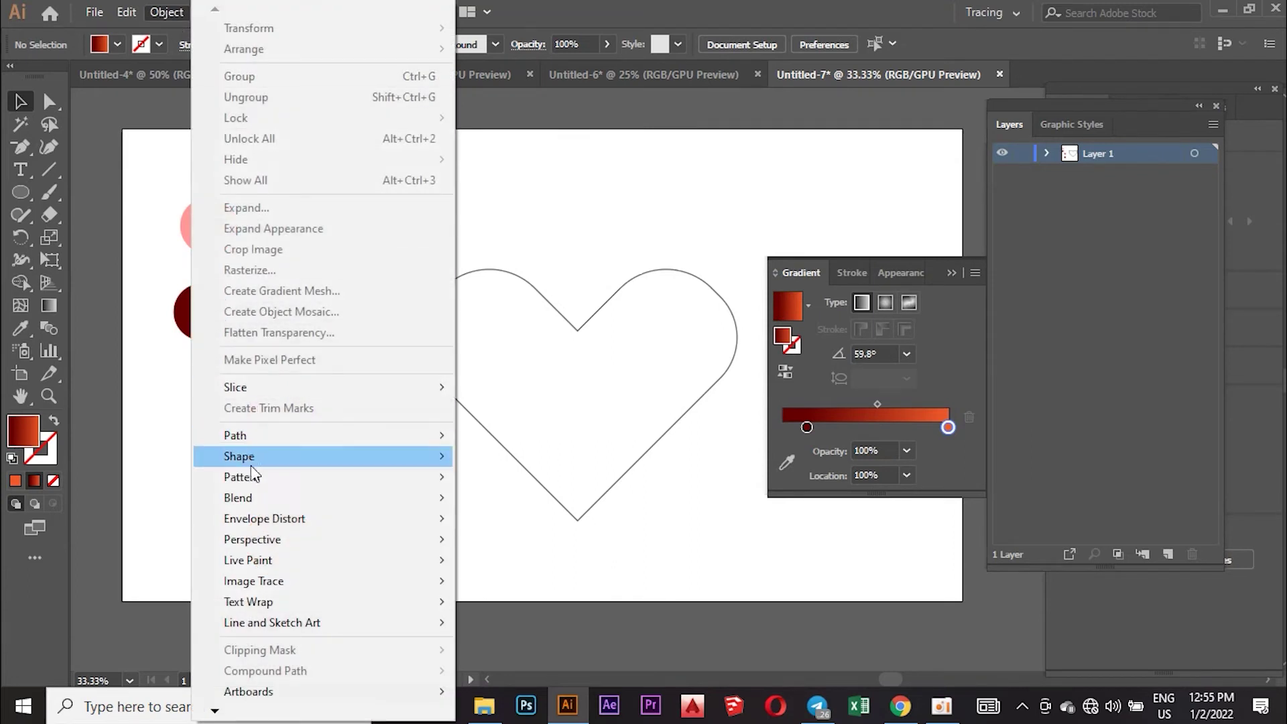
mouse_move(239, 498)
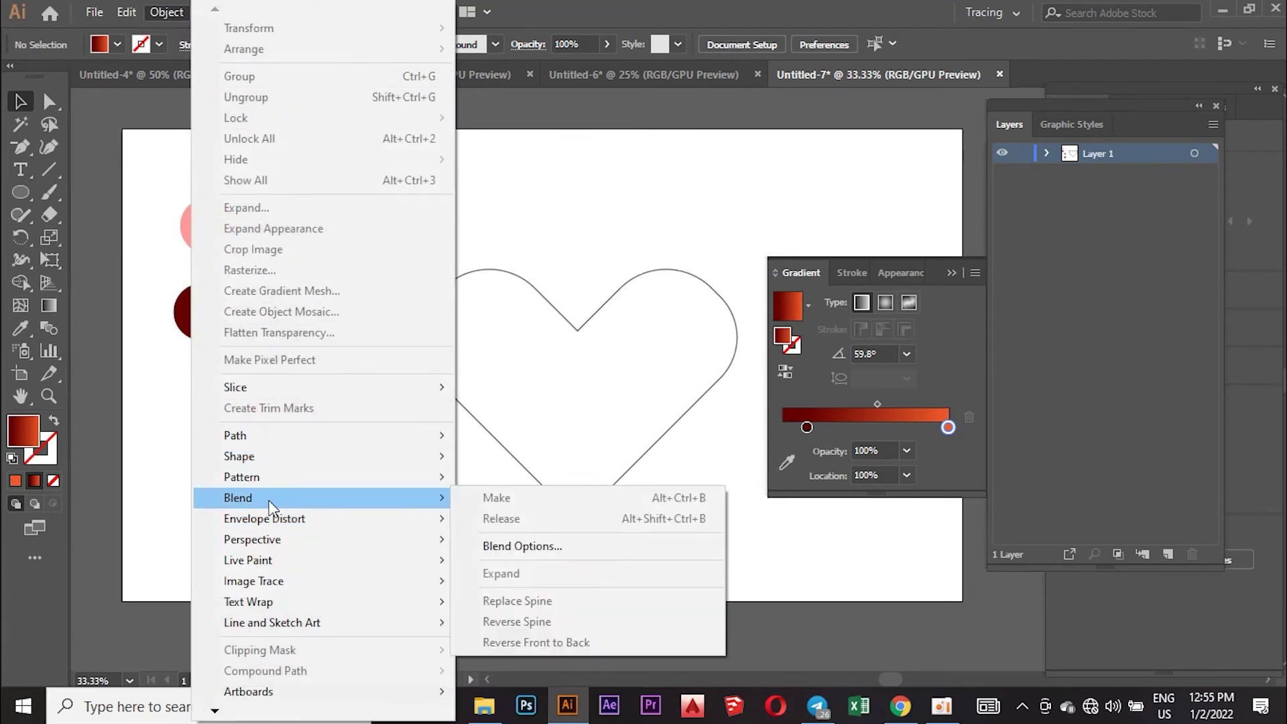
left_click(511, 278)
left_click(416, 295)
left_click(352, 343)
left_click_drag(351, 339, 219, 612)
left_click(352, 342)
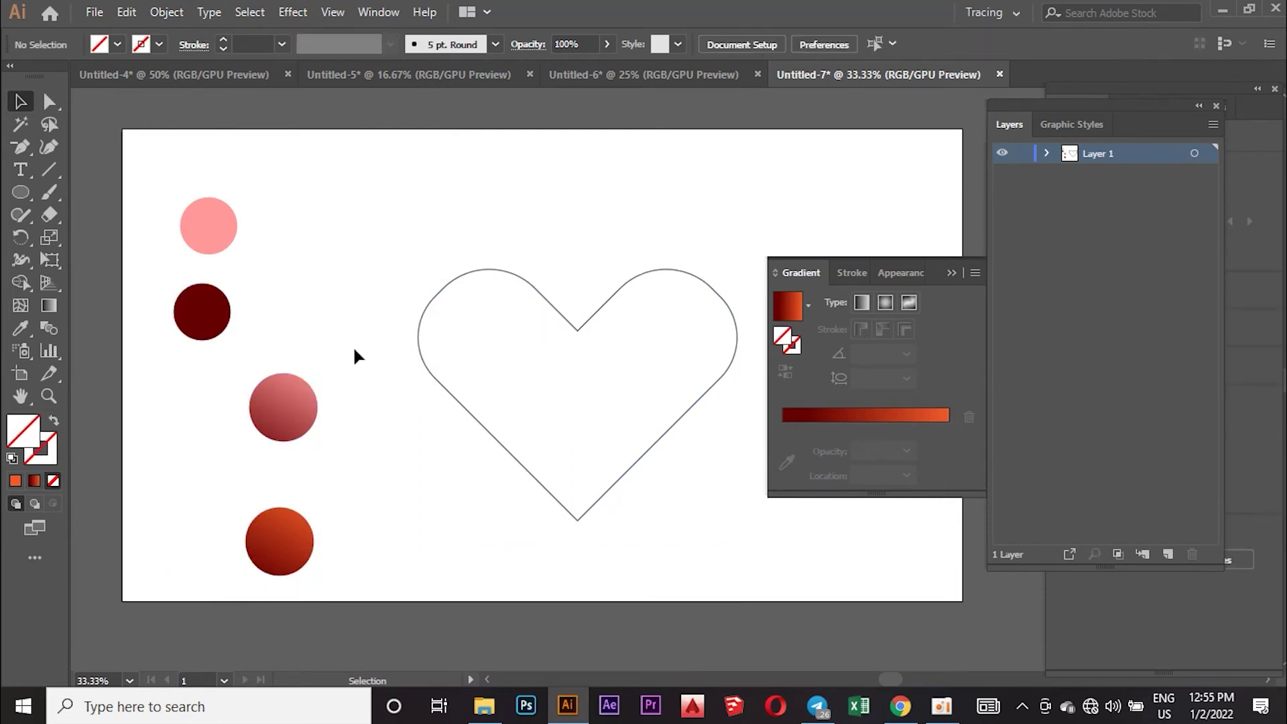
left_click_drag(377, 380, 247, 567)
left_click(249, 561)
left_click_drag(210, 373, 393, 585)
left_click(393, 585)
left_click_drag(310, 354, 253, 556)
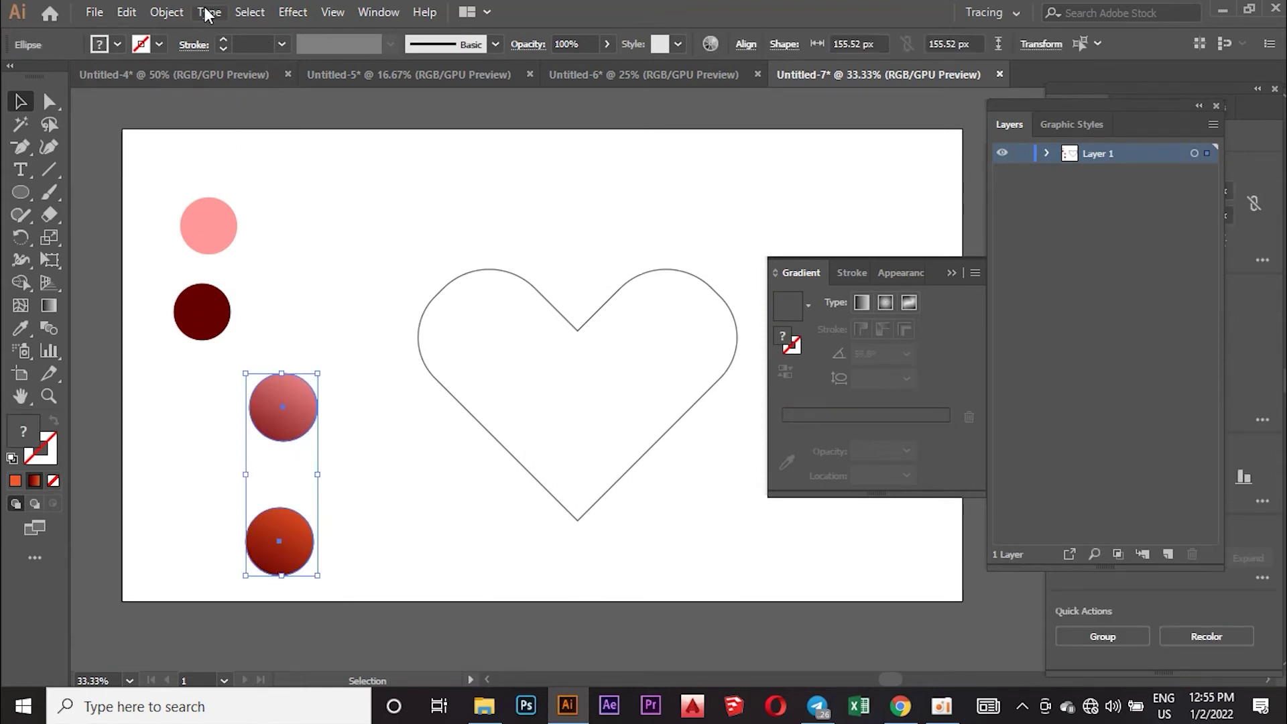
Step: Reconfirm the blend options at 100 specified steps
left_click(166, 12)
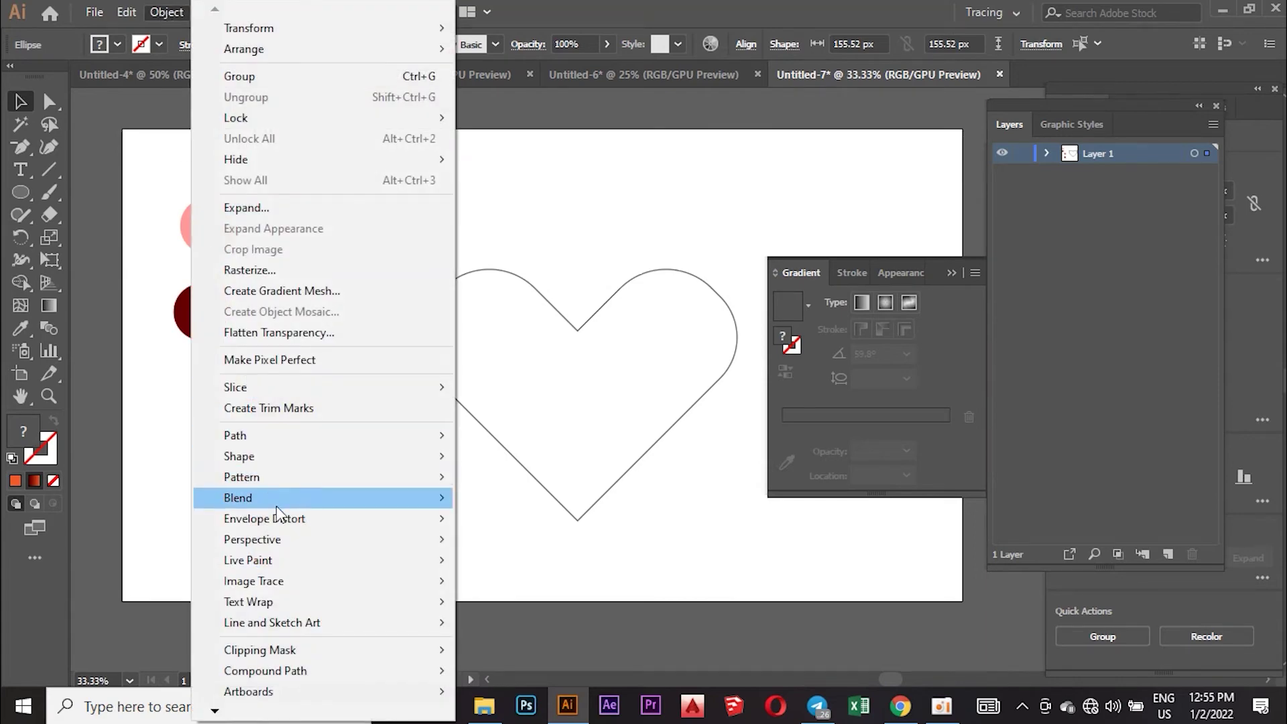
mouse_move(237, 497)
left_click(529, 548)
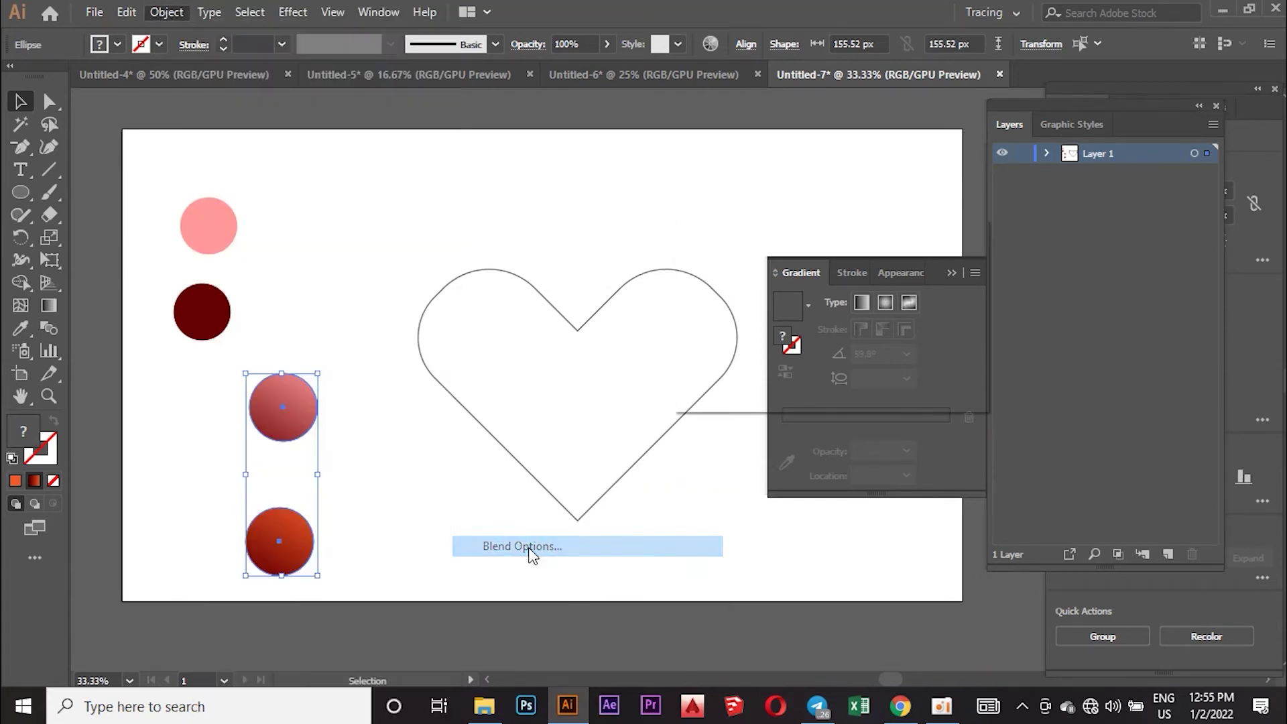
left_click(850, 364)
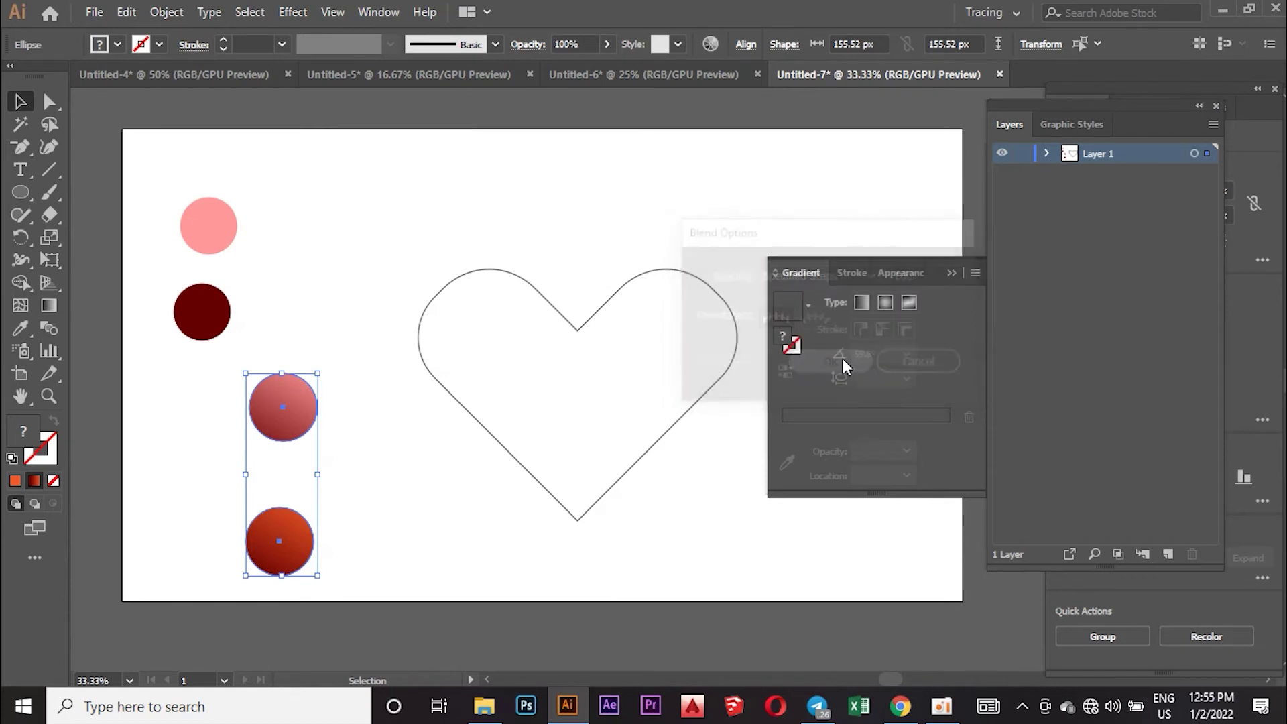
left_click(165, 12)
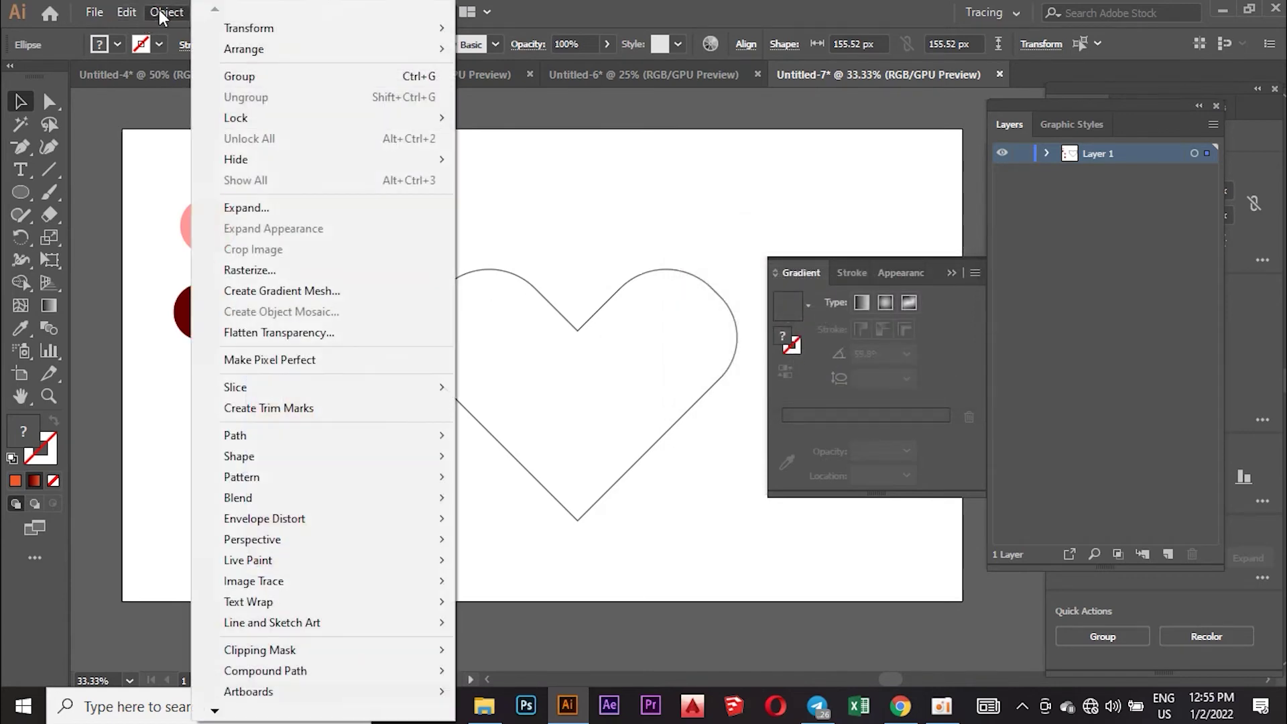
mouse_move(239, 497)
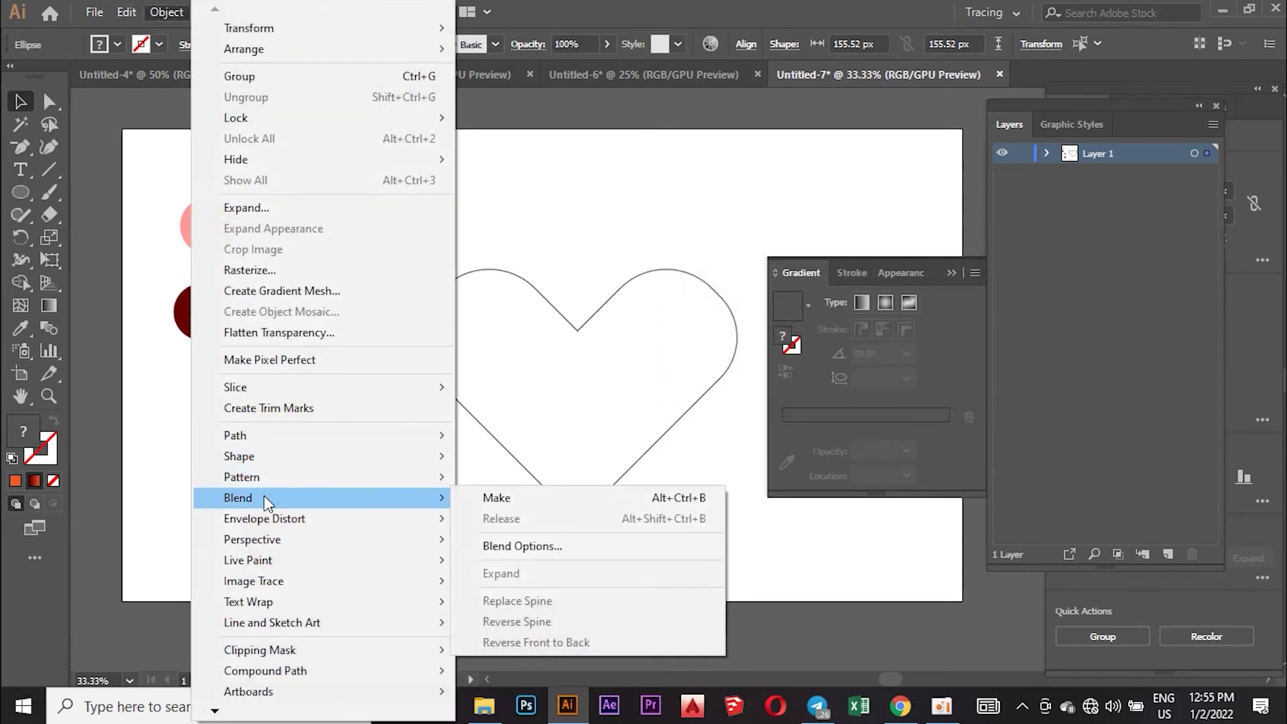
Step: Make a blend of the two gradient circles and replace its spine with the heart outline
left_click(502, 506)
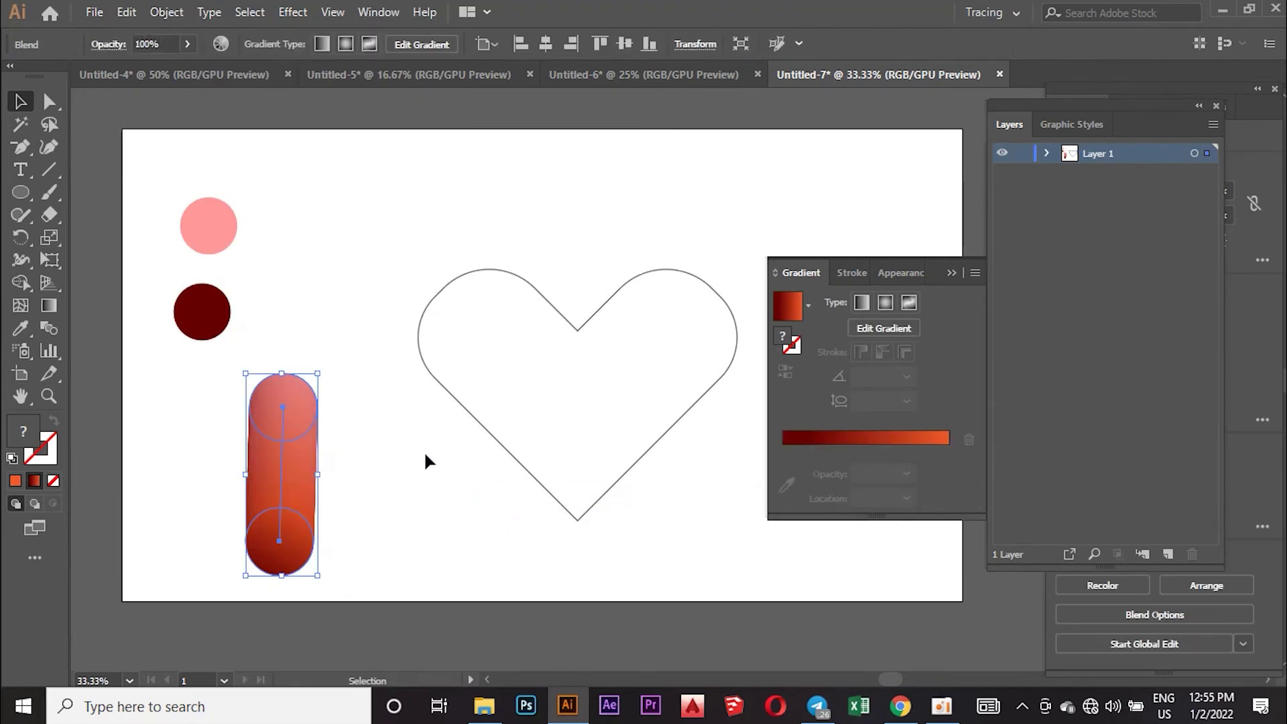
left_click(519, 282, "shift")
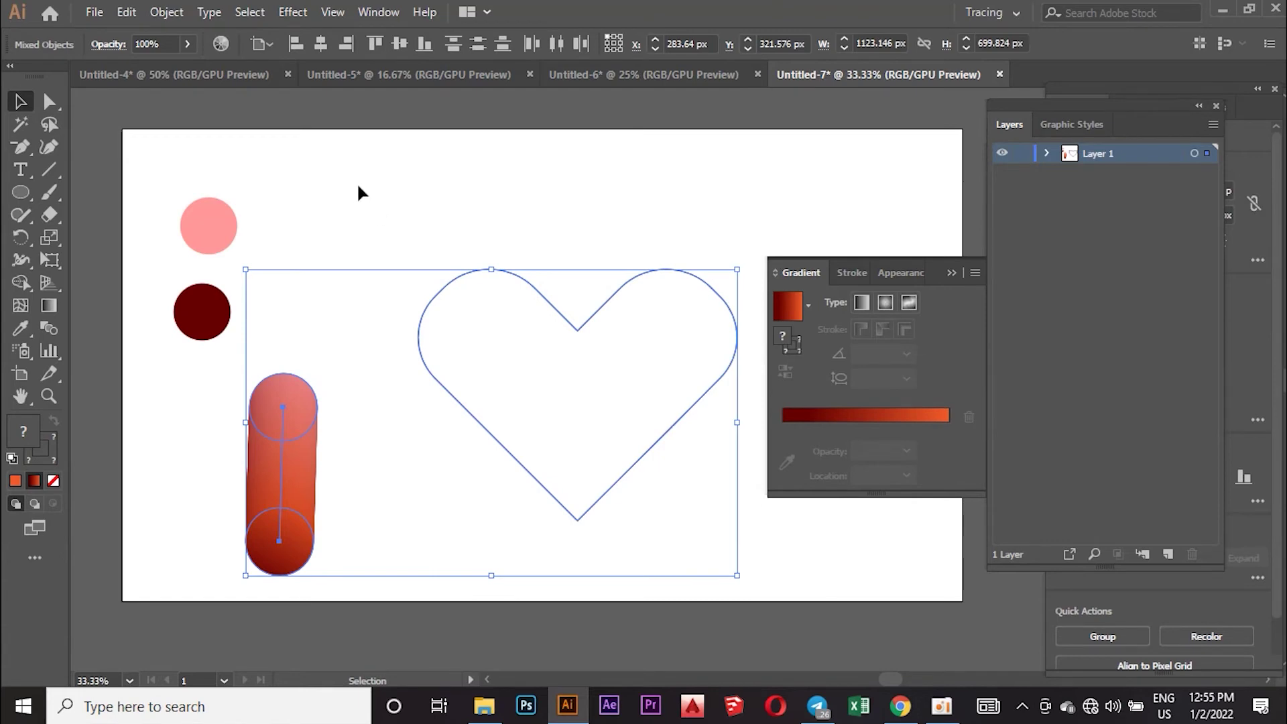
left_click(166, 16)
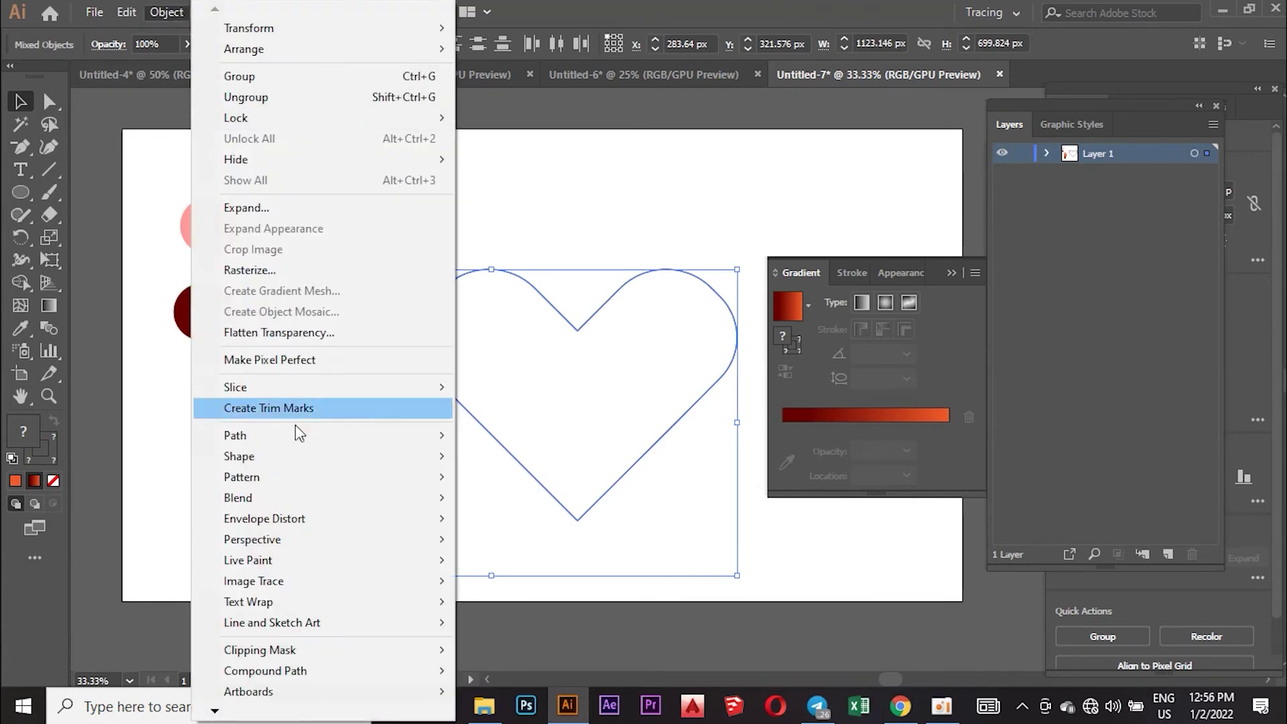
mouse_move(322, 497)
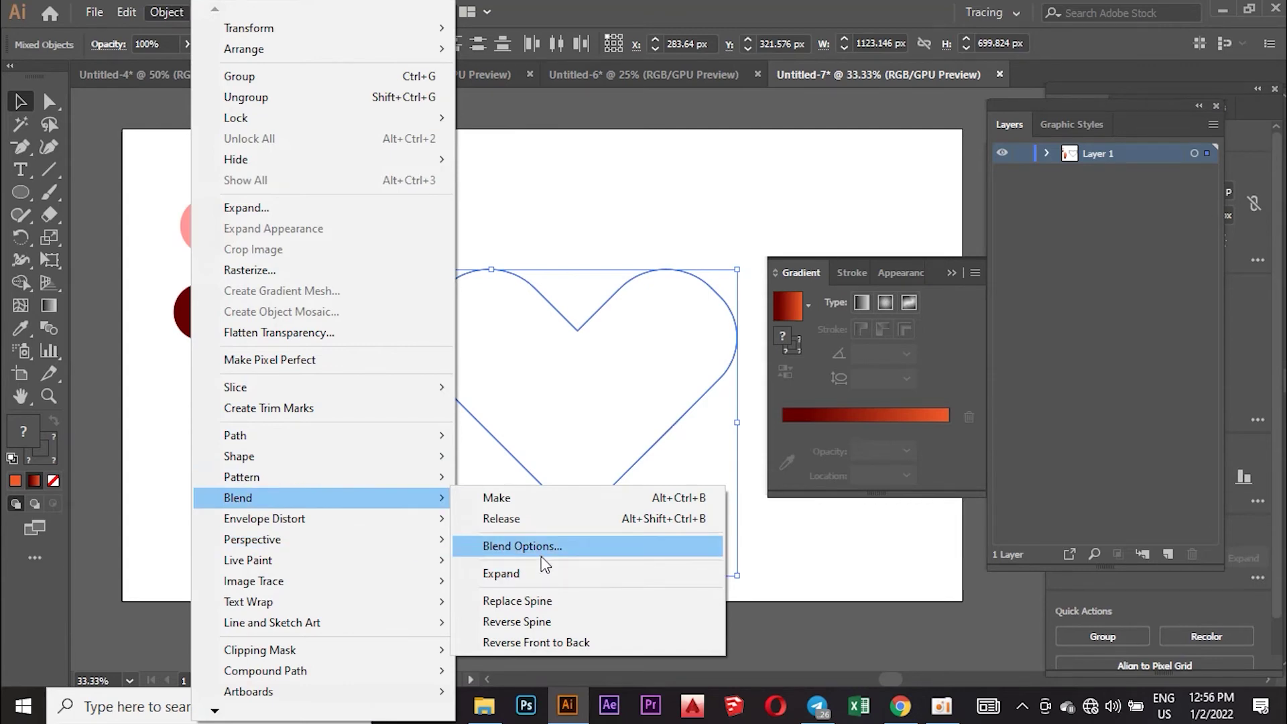
left_click(530, 600)
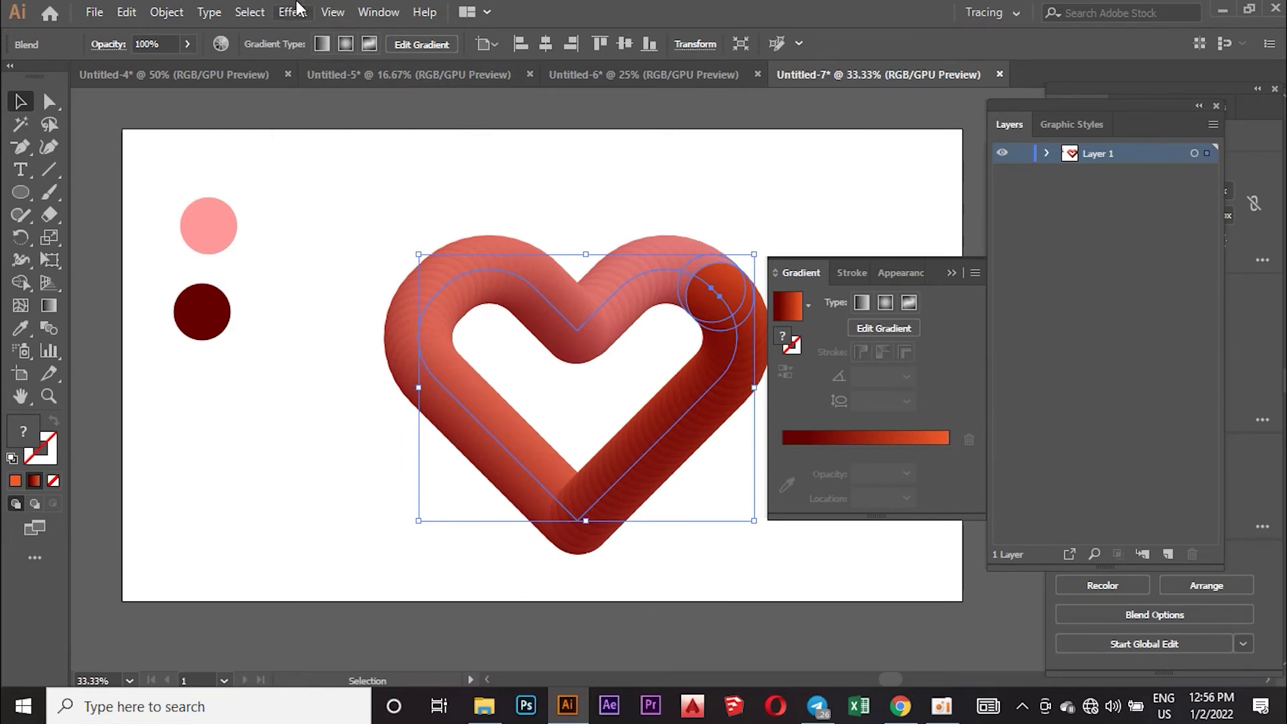
Step: Roughen the heart blend with Size 22%, Detail 54/in and Smooth points
left_click(295, 12)
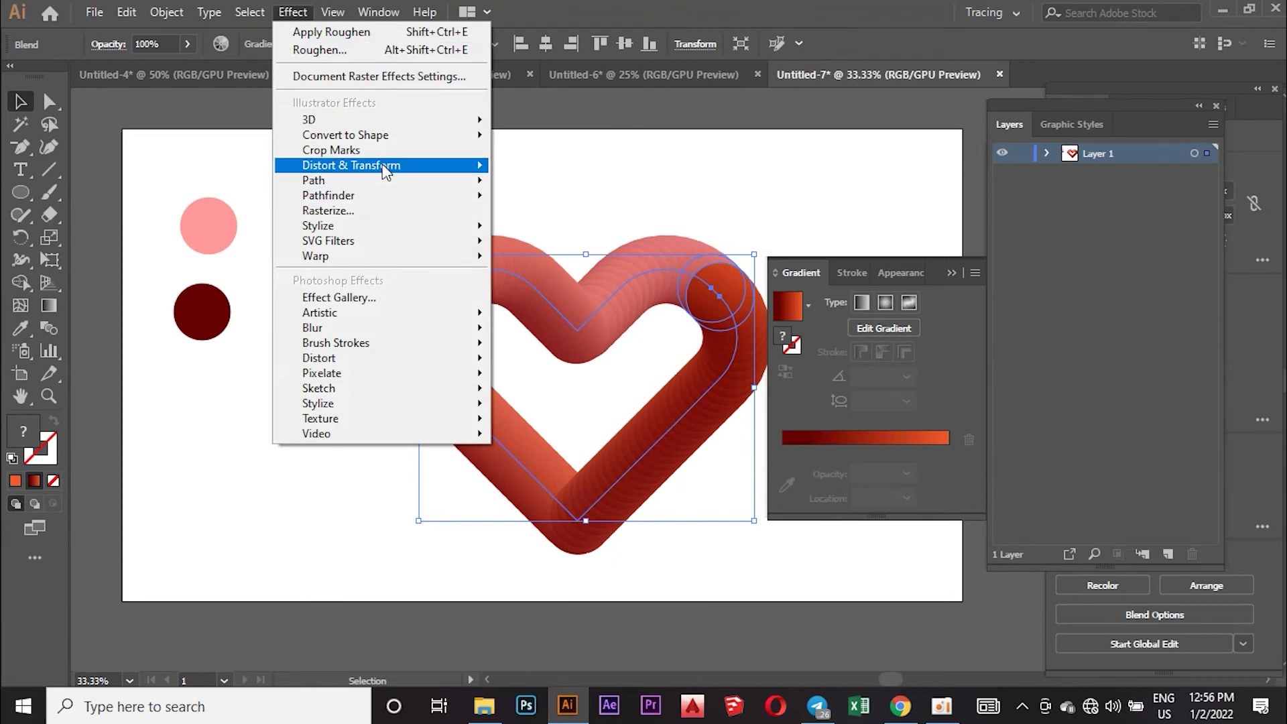
mouse_move(352, 165)
left_click(545, 210)
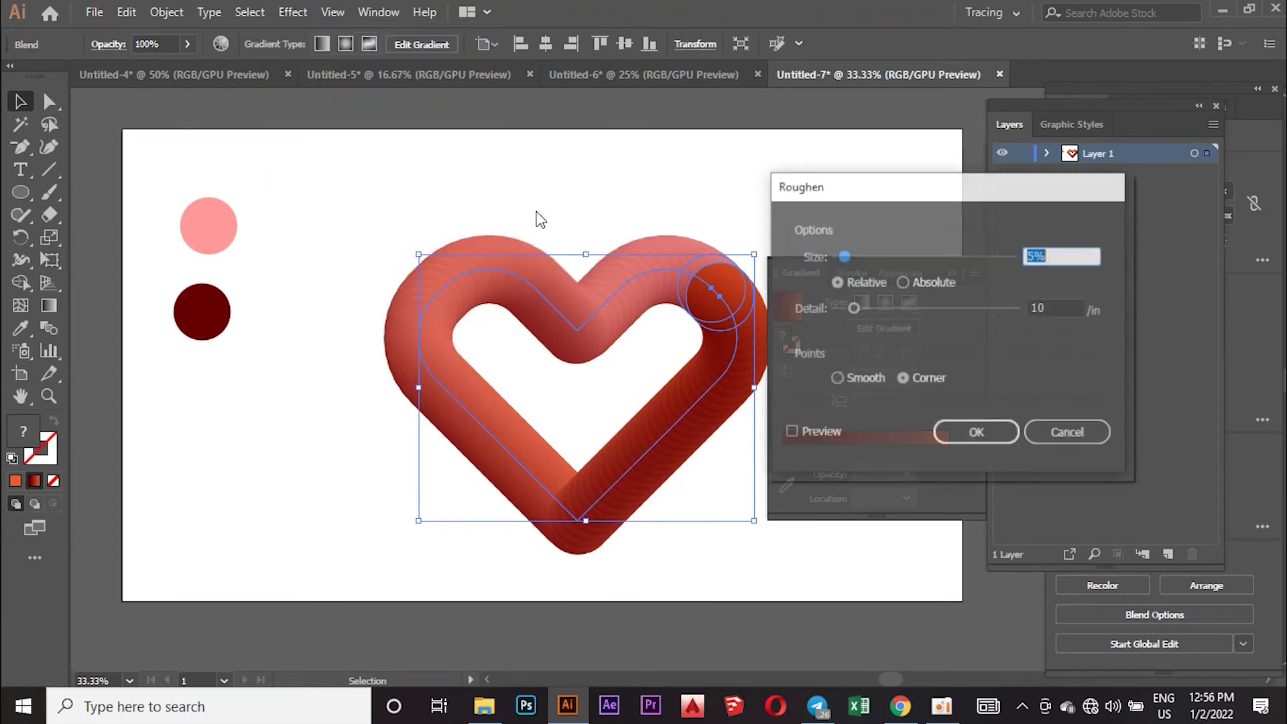
left_click(791, 432)
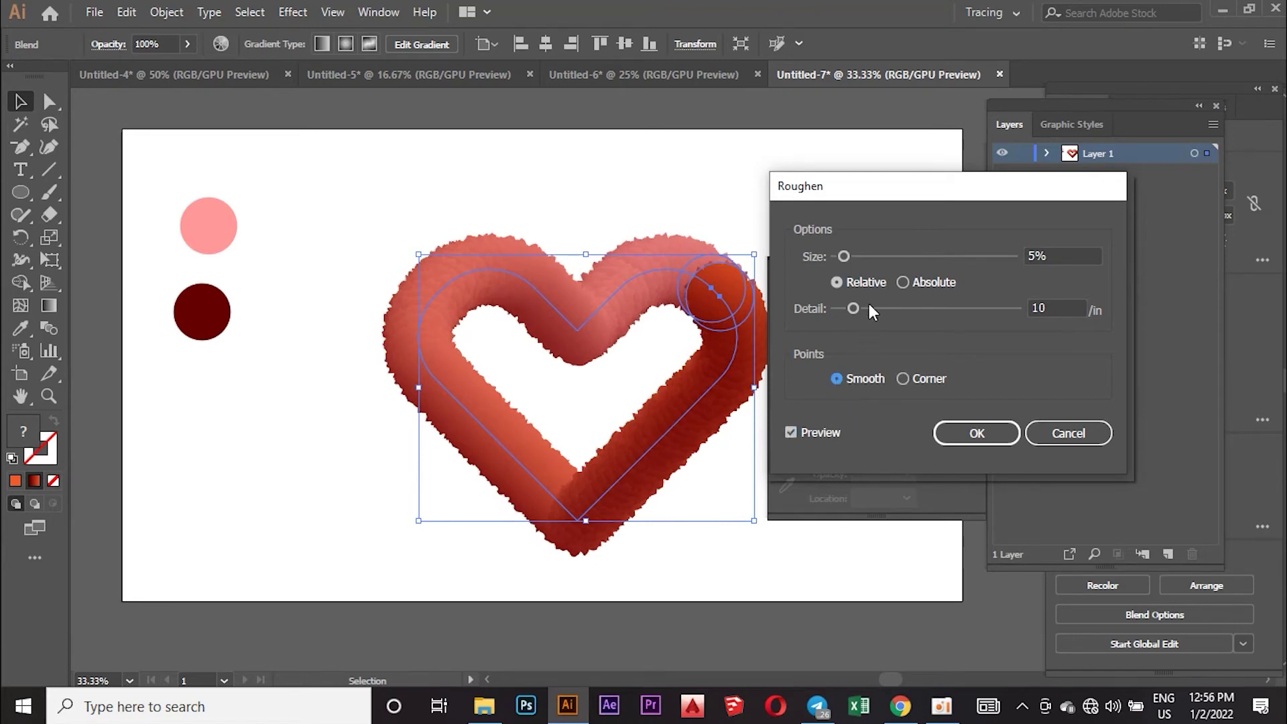
left_click_drag(854, 308, 877, 308)
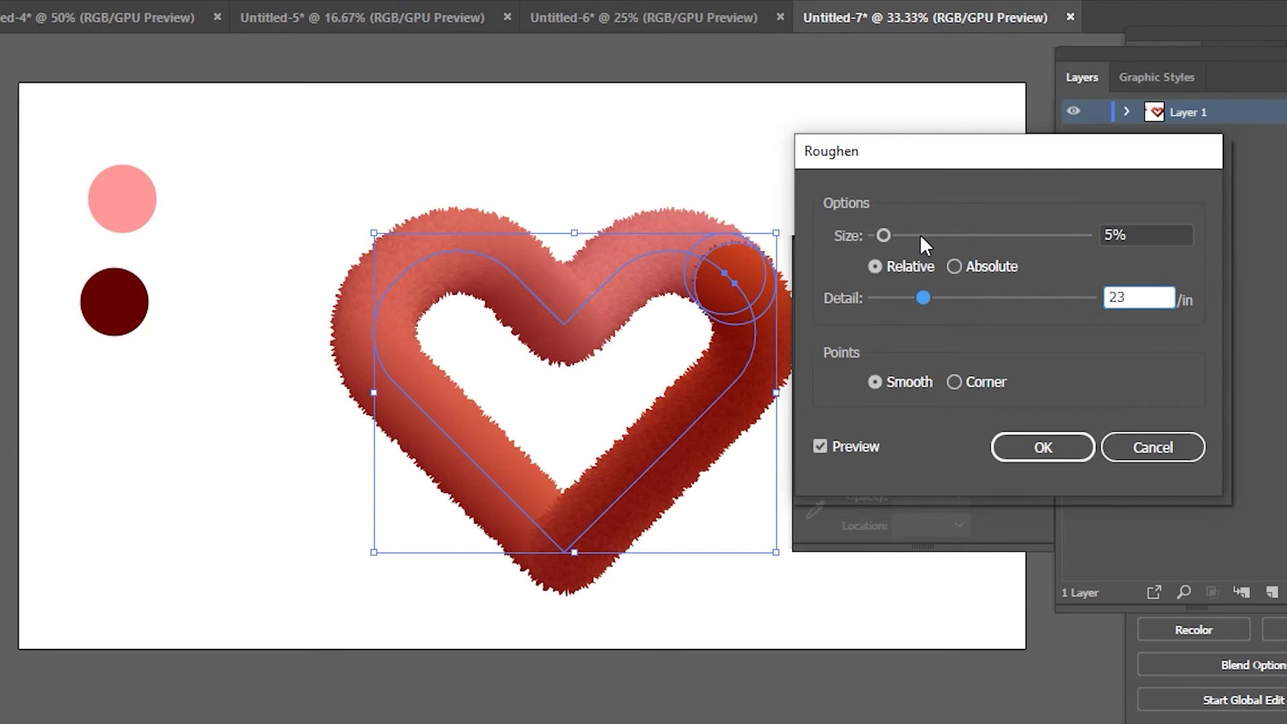
left_click(919, 234)
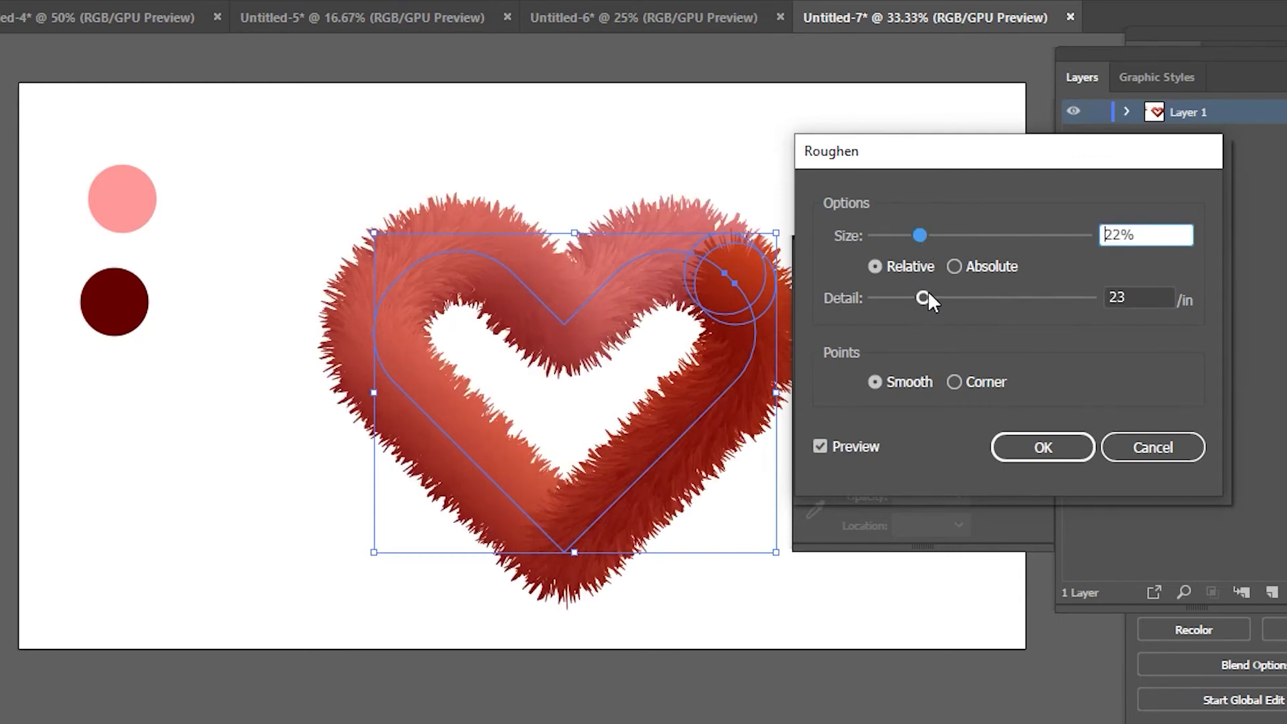
left_click_drag(929, 295, 977, 300)
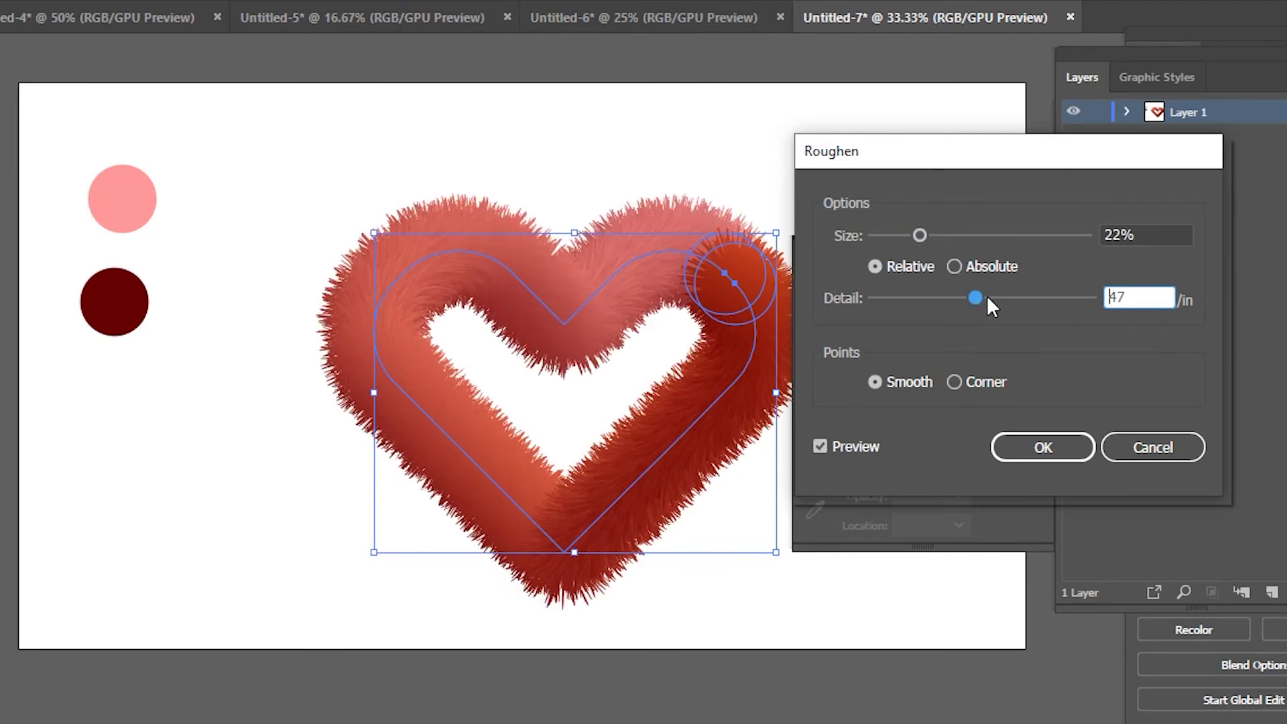
left_click(990, 294)
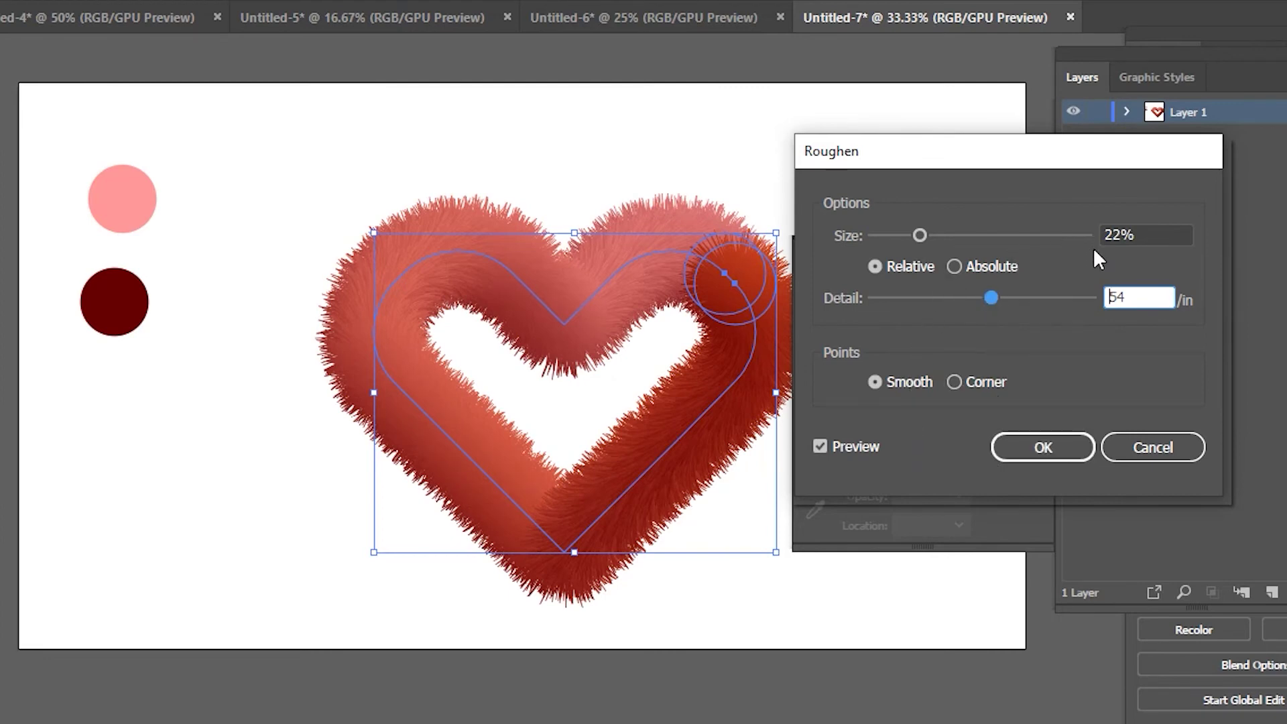
left_click(1043, 448)
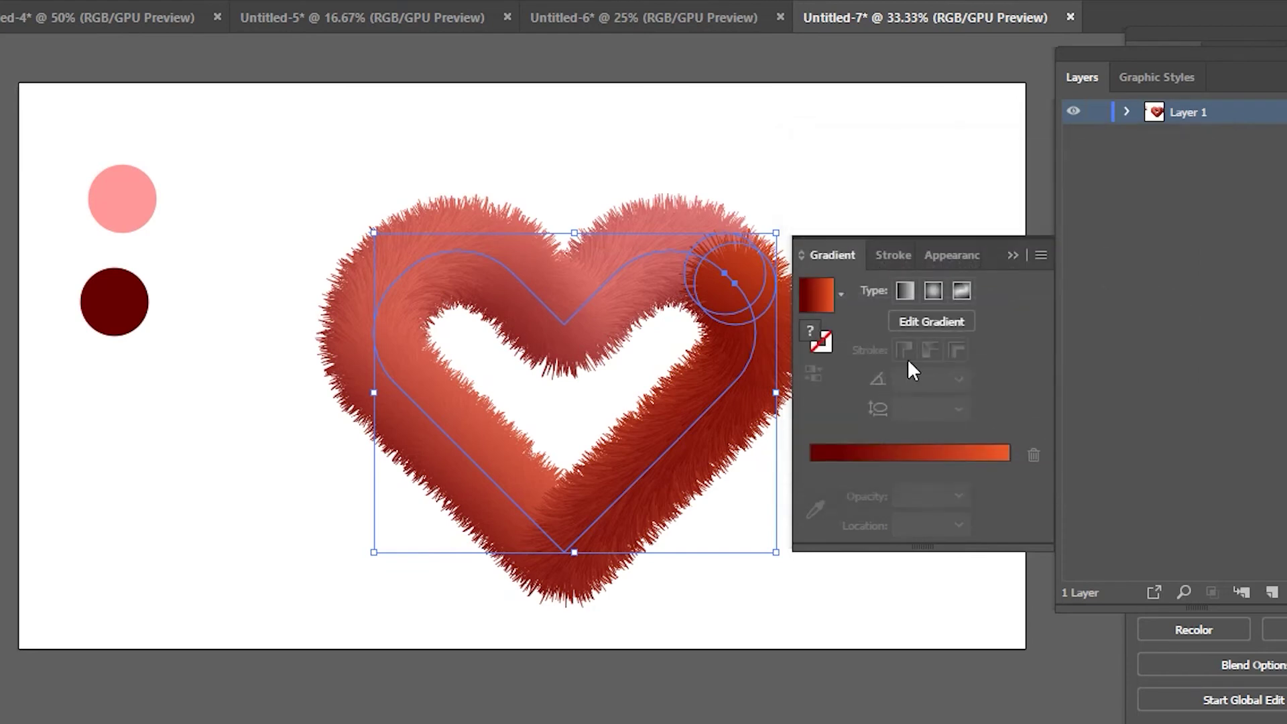
Step: Collapse the Gradient panel and move the fuzzy heart blend left toward the artboard centre
left_click(1009, 255)
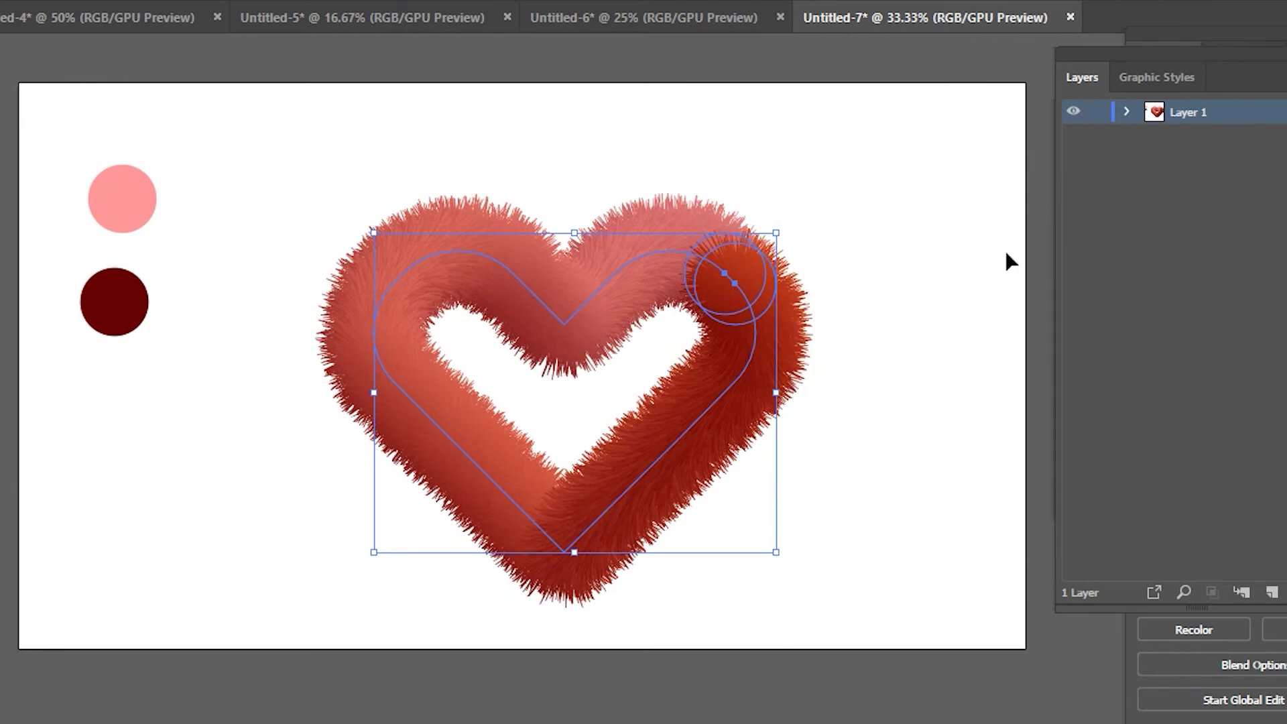
double_click(730, 263)
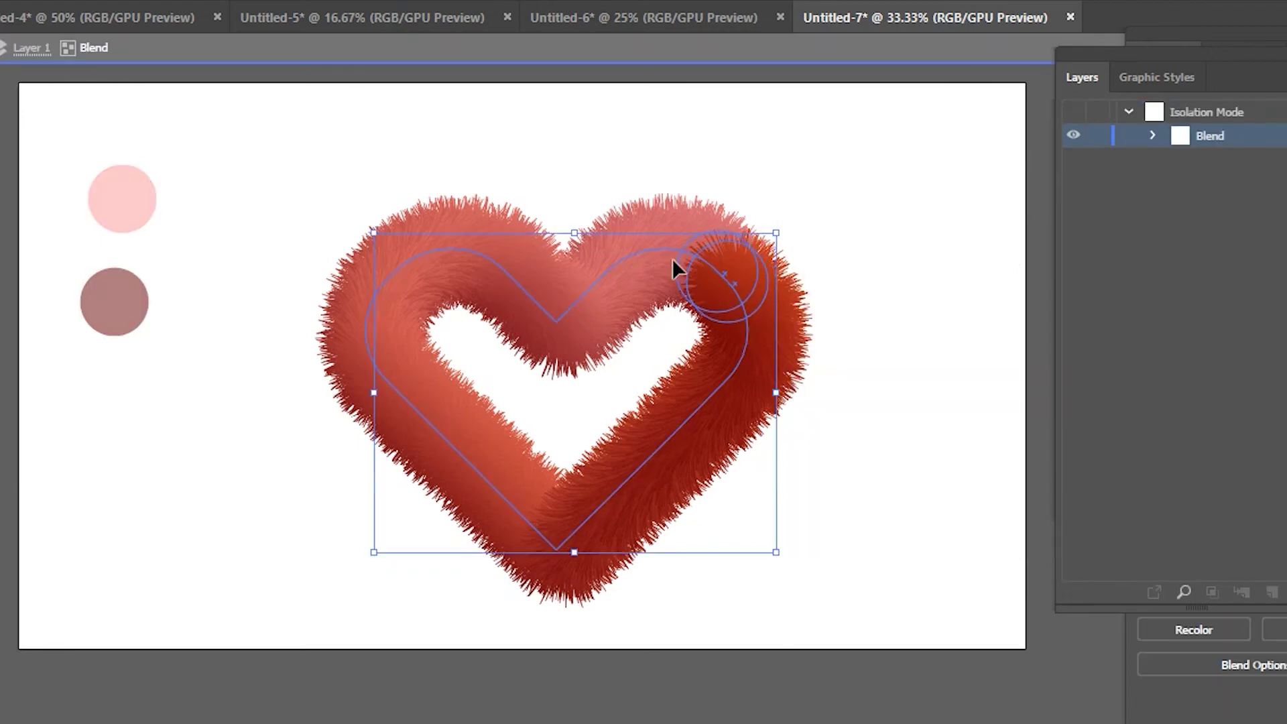
left_click_drag(673, 258, 570, 260)
left_click(606, 163)
left_click_drag(516, 275, 567, 271)
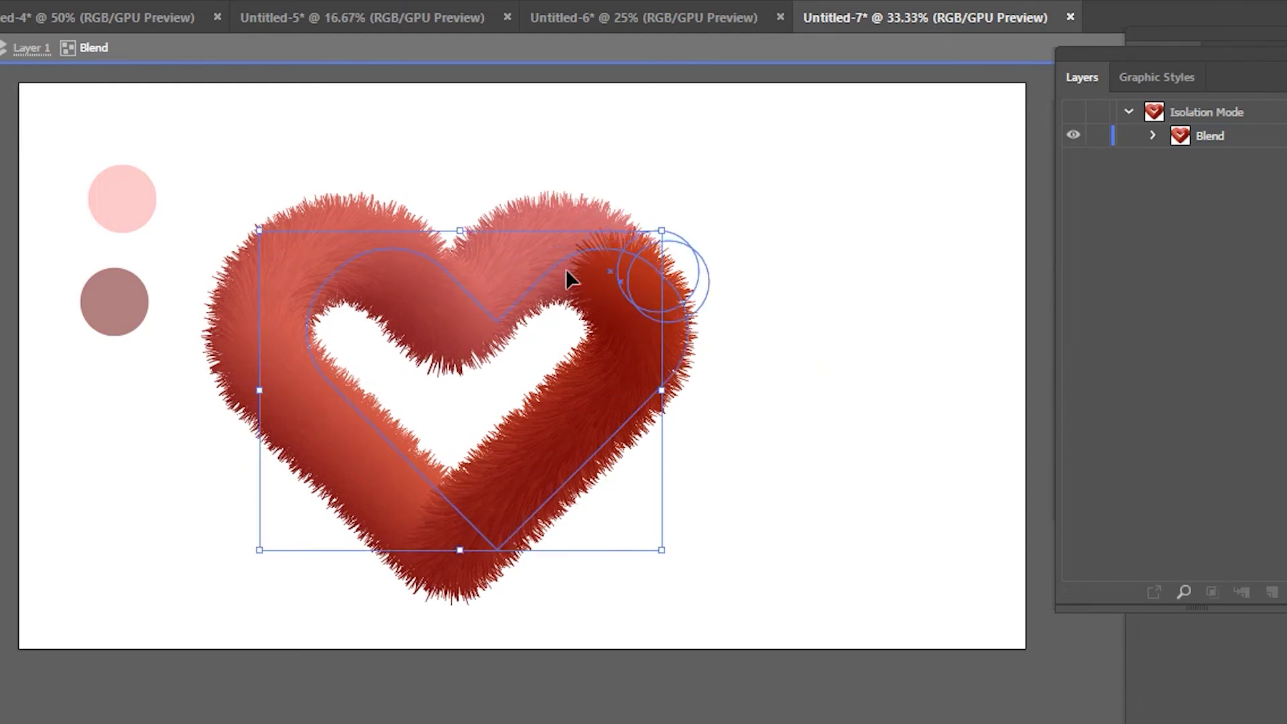
left_click(575, 173)
double_click(575, 172)
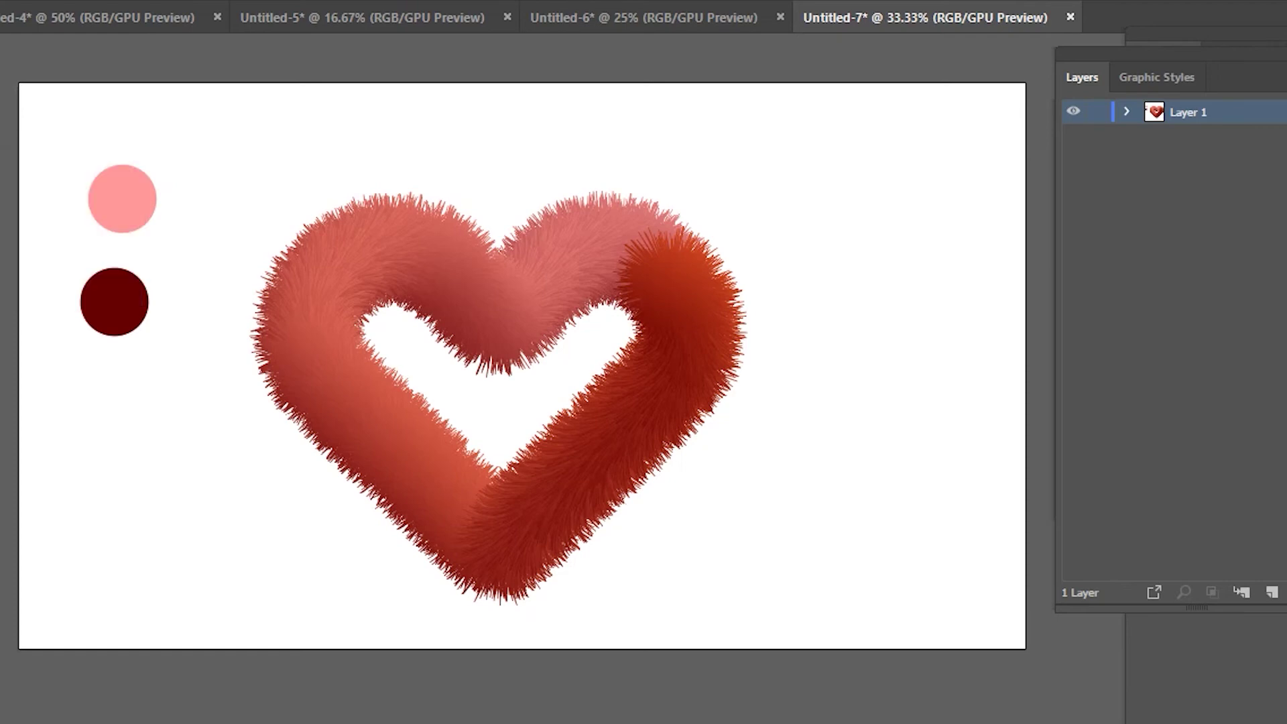
left_click(213, 145)
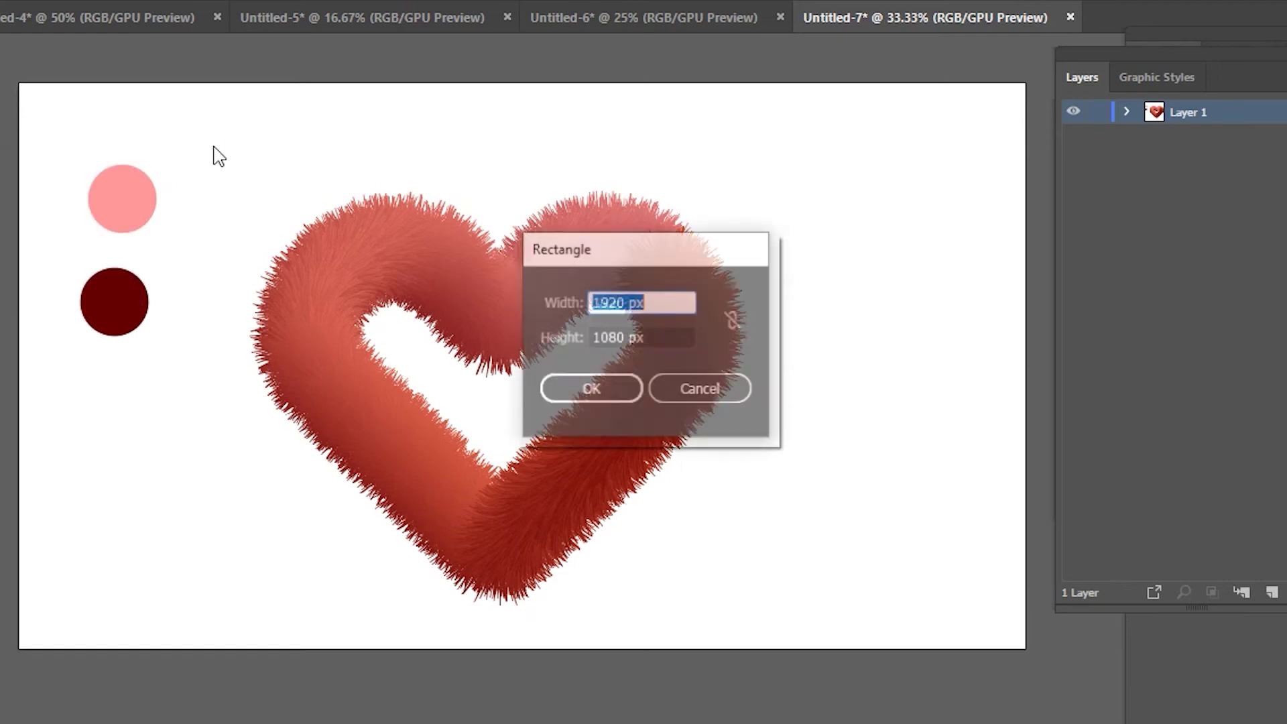
Step: Create a 1920 × 1080 px rectangle filled with blue
left_click(609, 392)
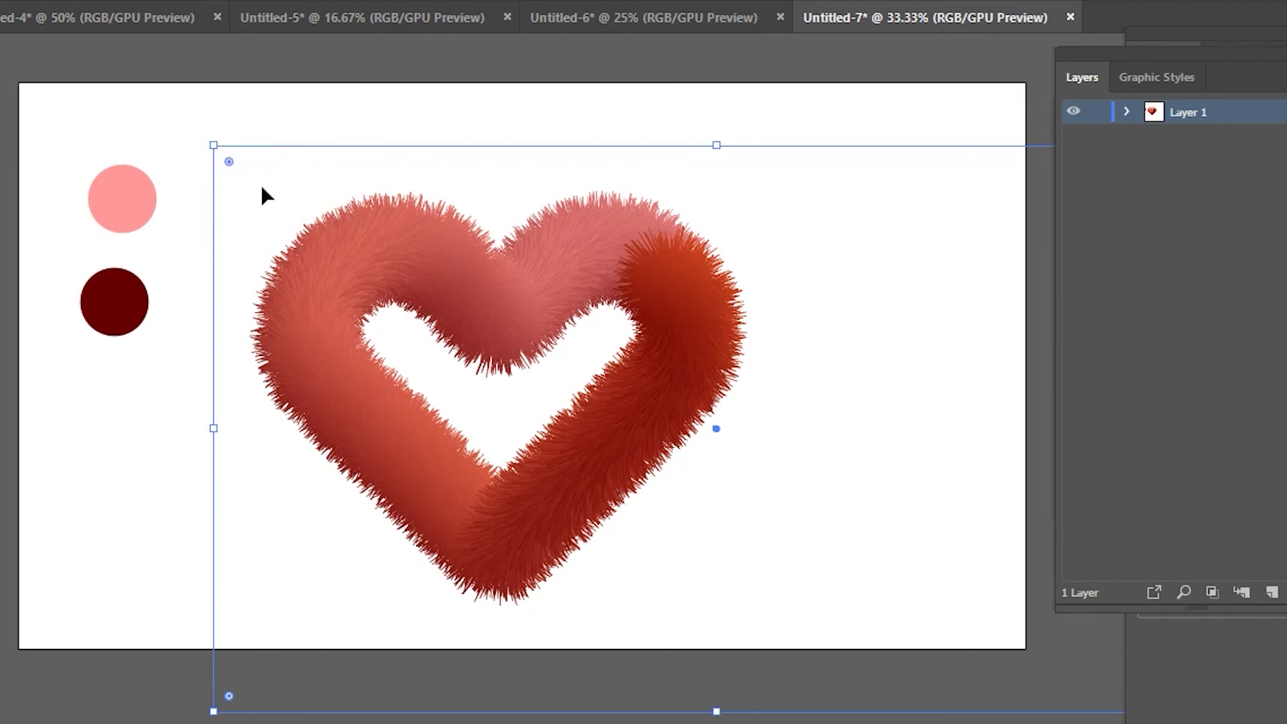
key("ctrl+shift+a")
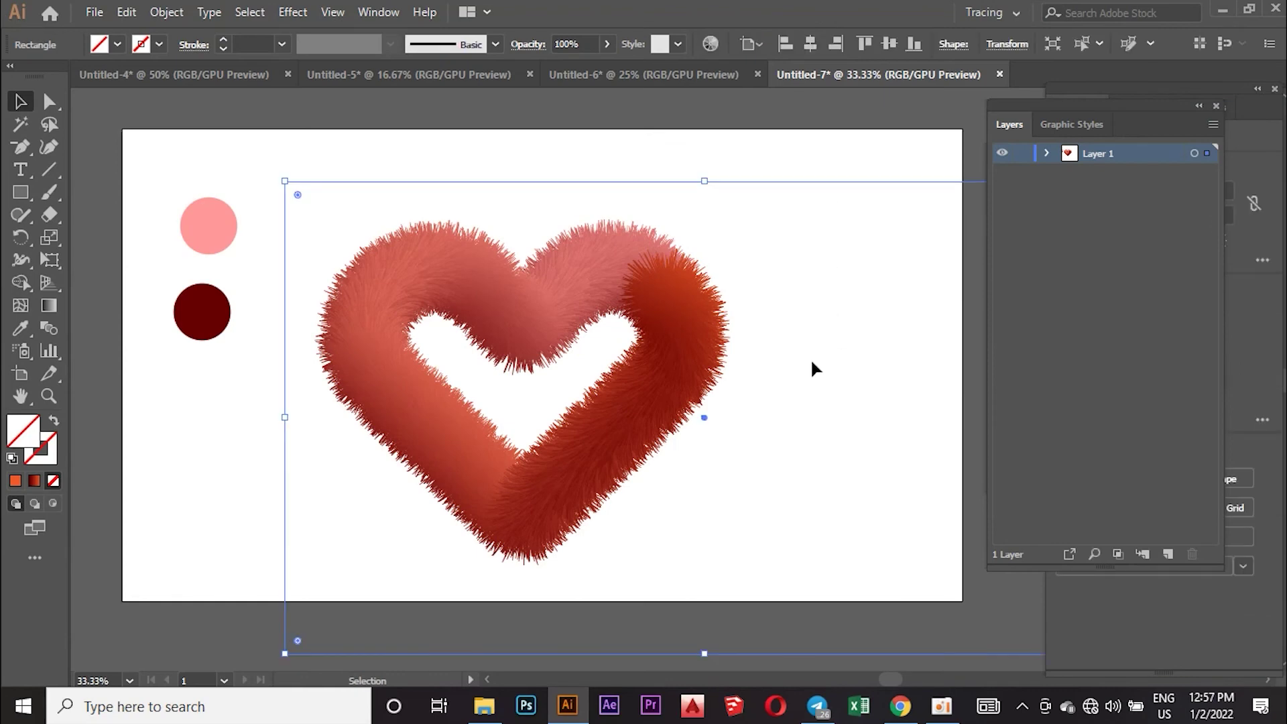
left_click(117, 44)
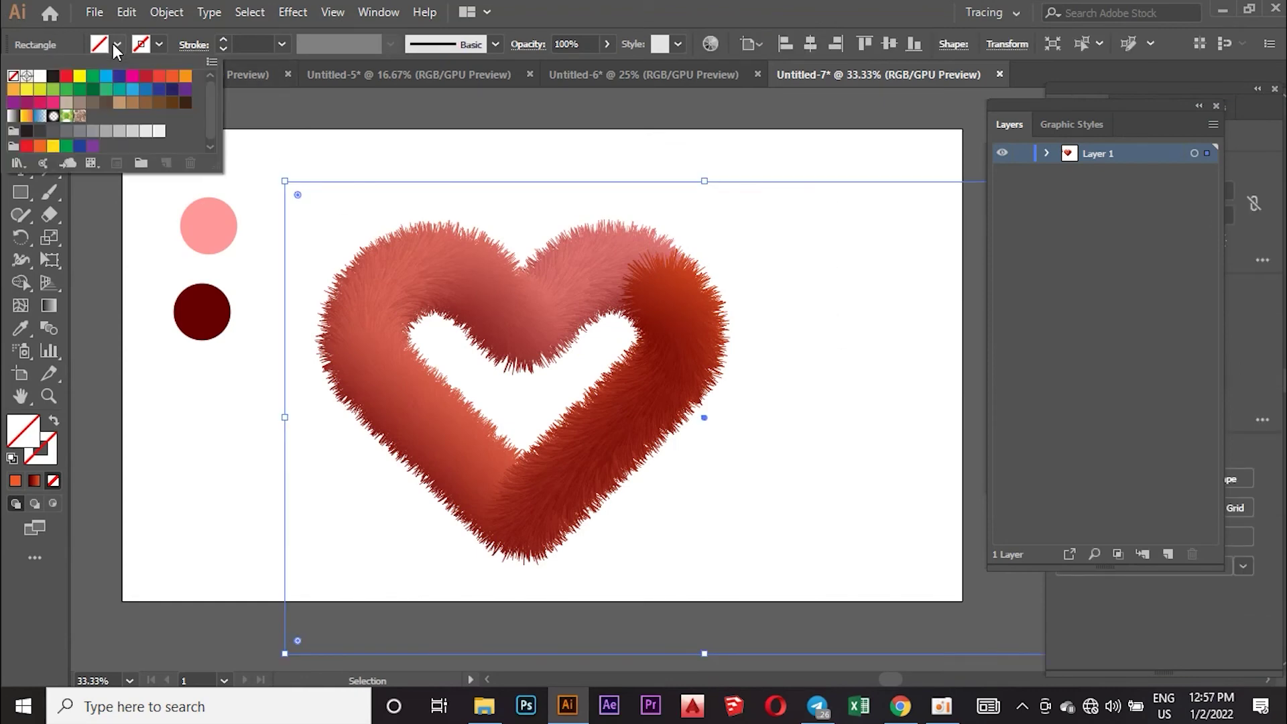
left_click(131, 90)
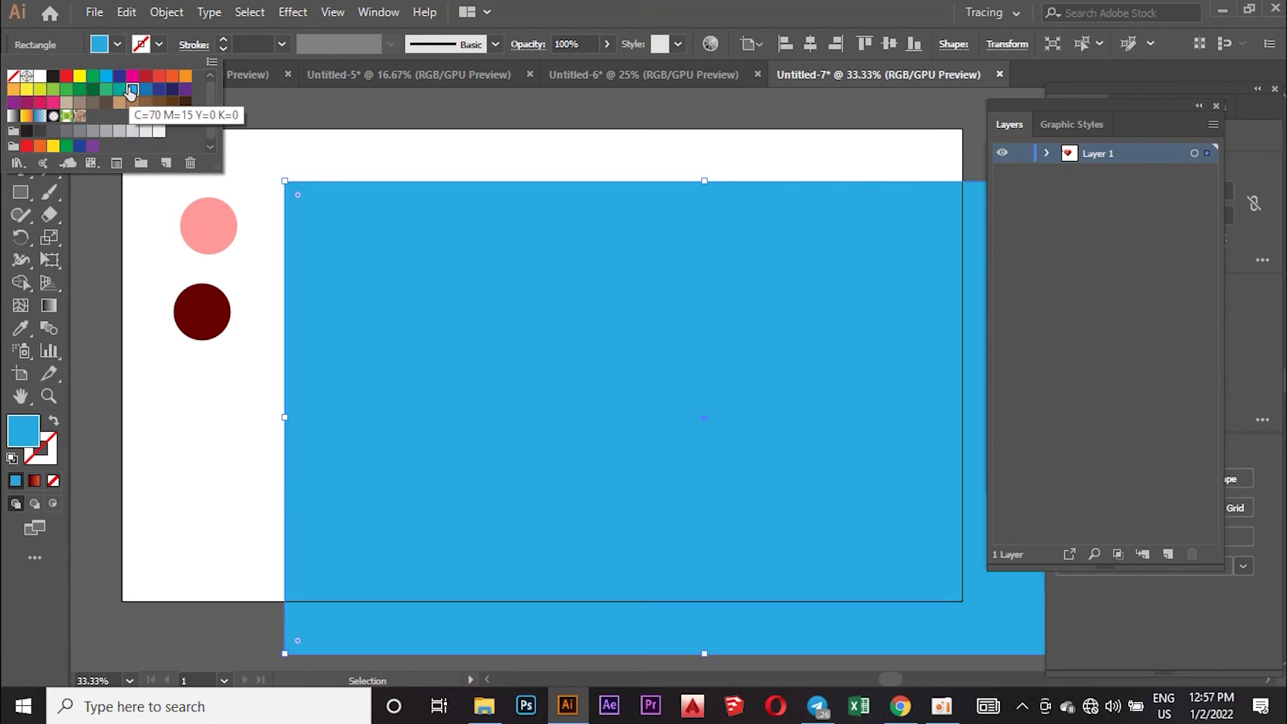
left_click(449, 257)
Step: Align the blue rectangle with the artboard and send it to the back
left_click_drag(436, 278, 278, 219)
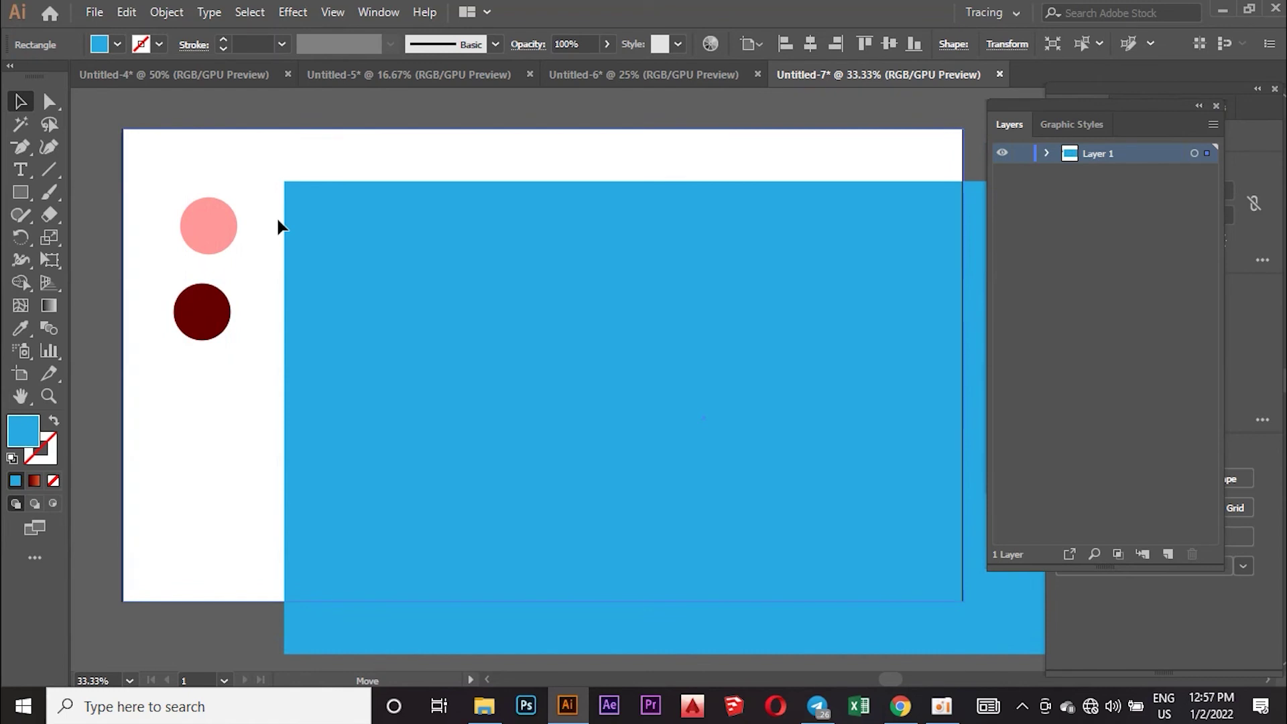
left_click_drag(278, 220, 278, 220)
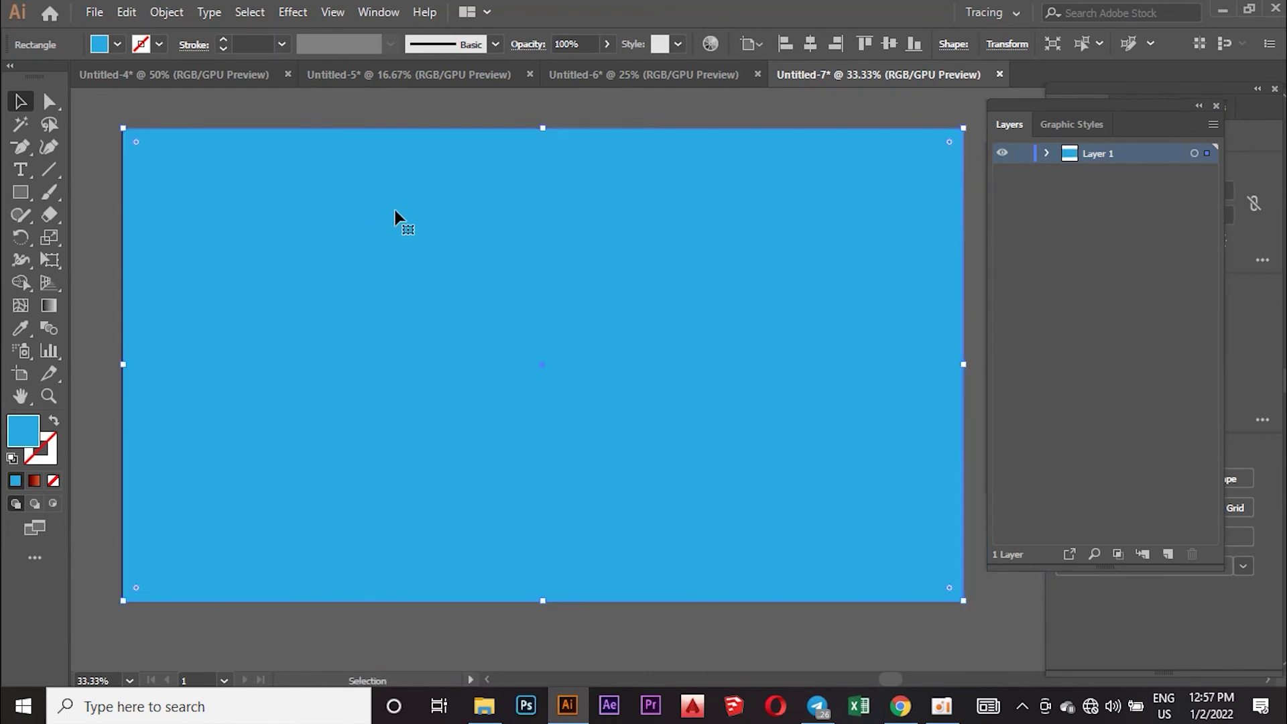
right_click(395, 211)
mouse_move(508, 505)
left_click(682, 568)
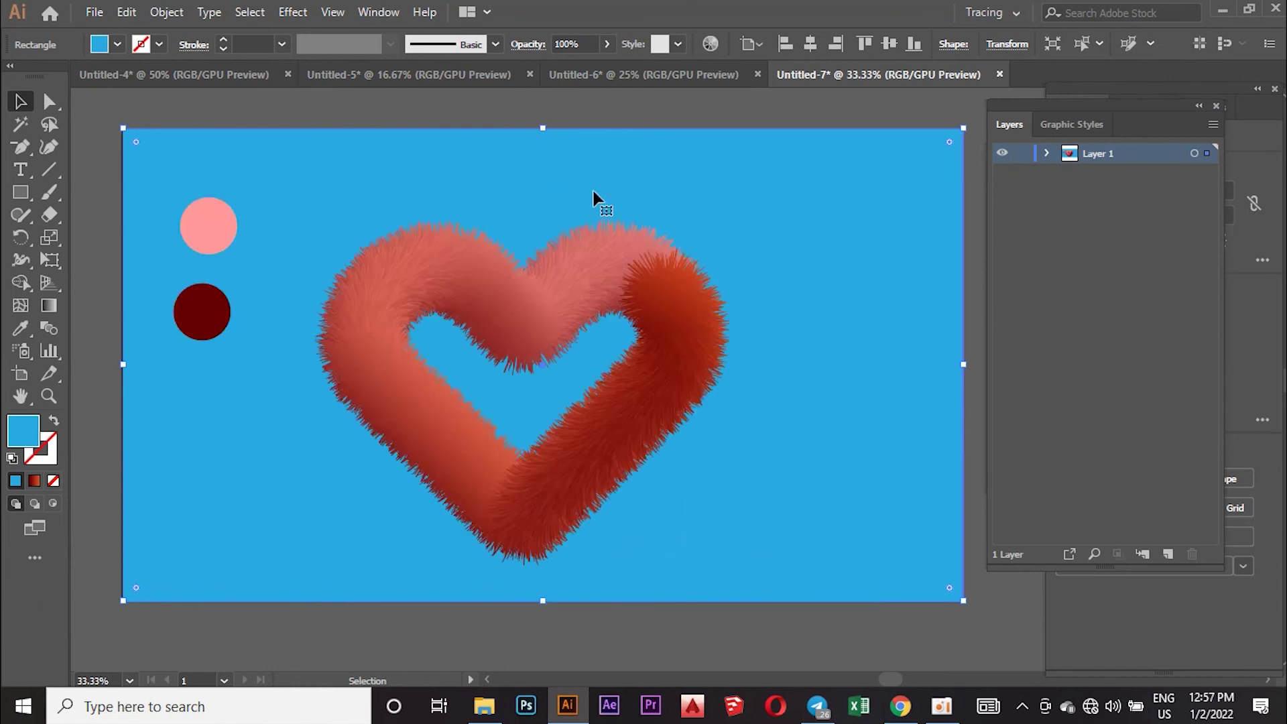
Step: Nudge the fuzzy heart slightly right and select the blue background rectangle for gradient editing
left_click_drag(593, 279, 601, 261)
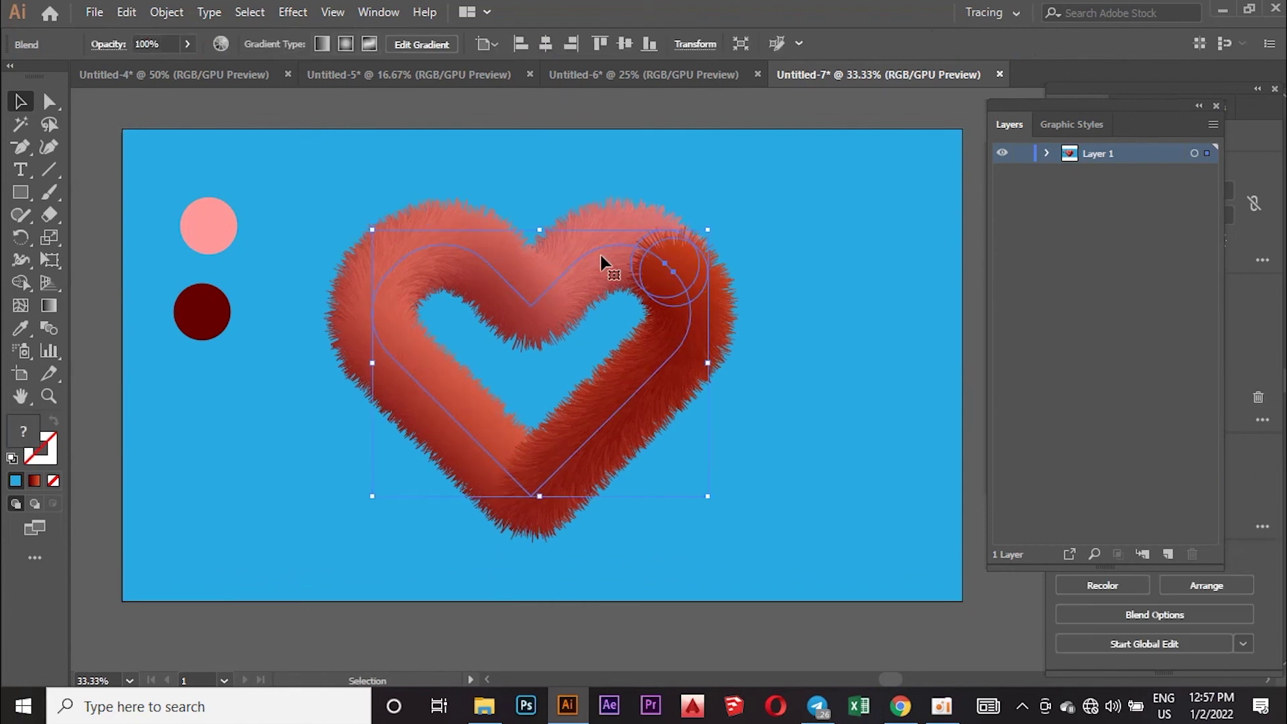
left_click(303, 223)
left_click_drag(437, 252, 448, 259)
left_click(356, 209)
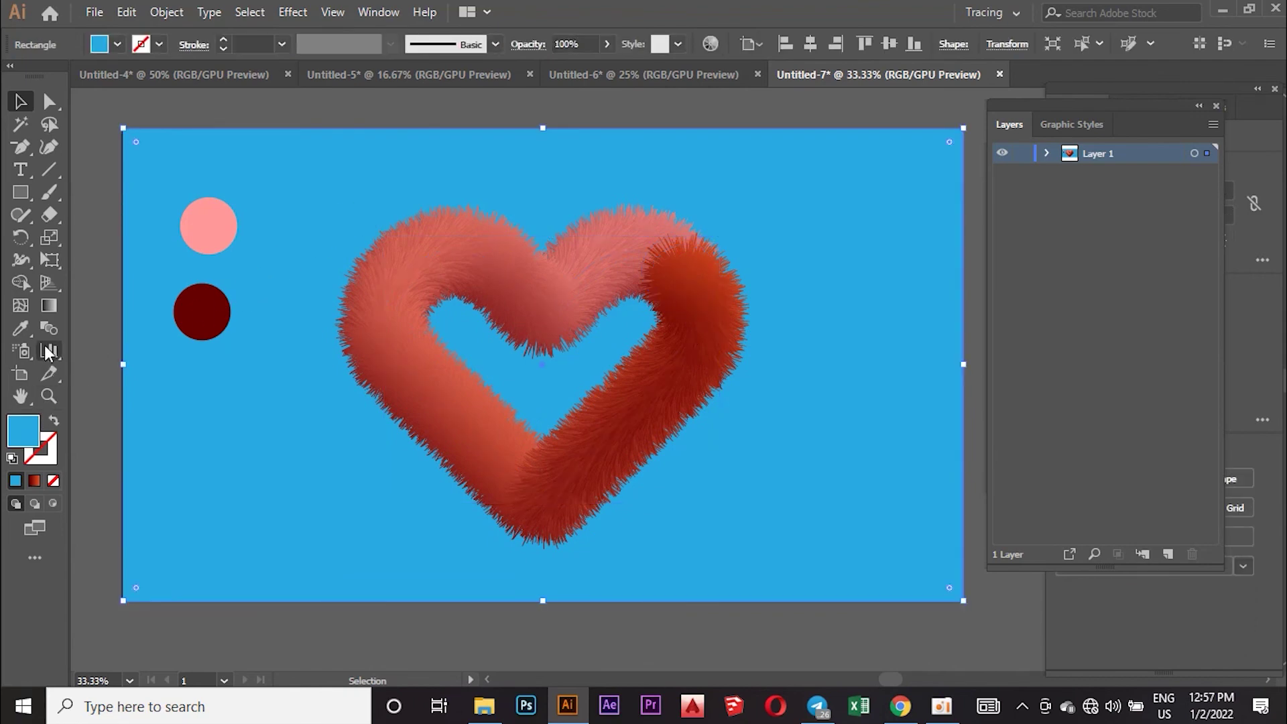
double_click(50, 307)
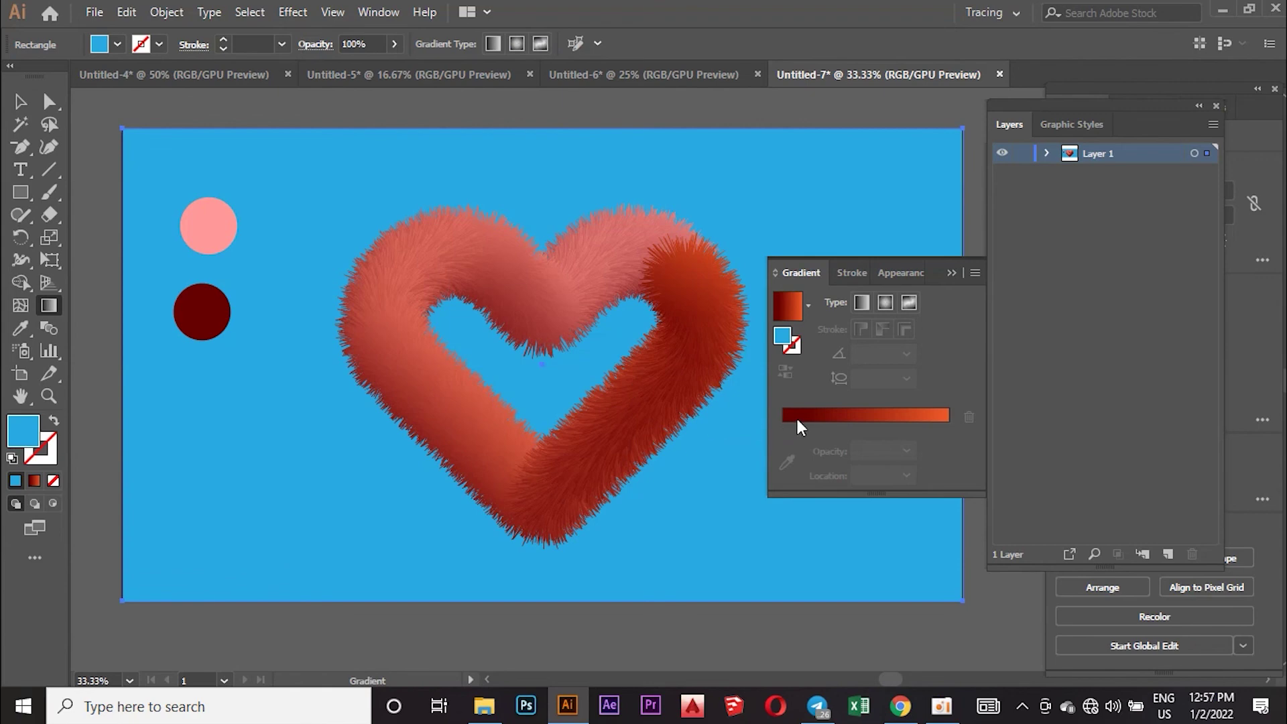
Step: Apply a gradient to the background with a teal left stop and a cyan right stop
left_click(796, 417)
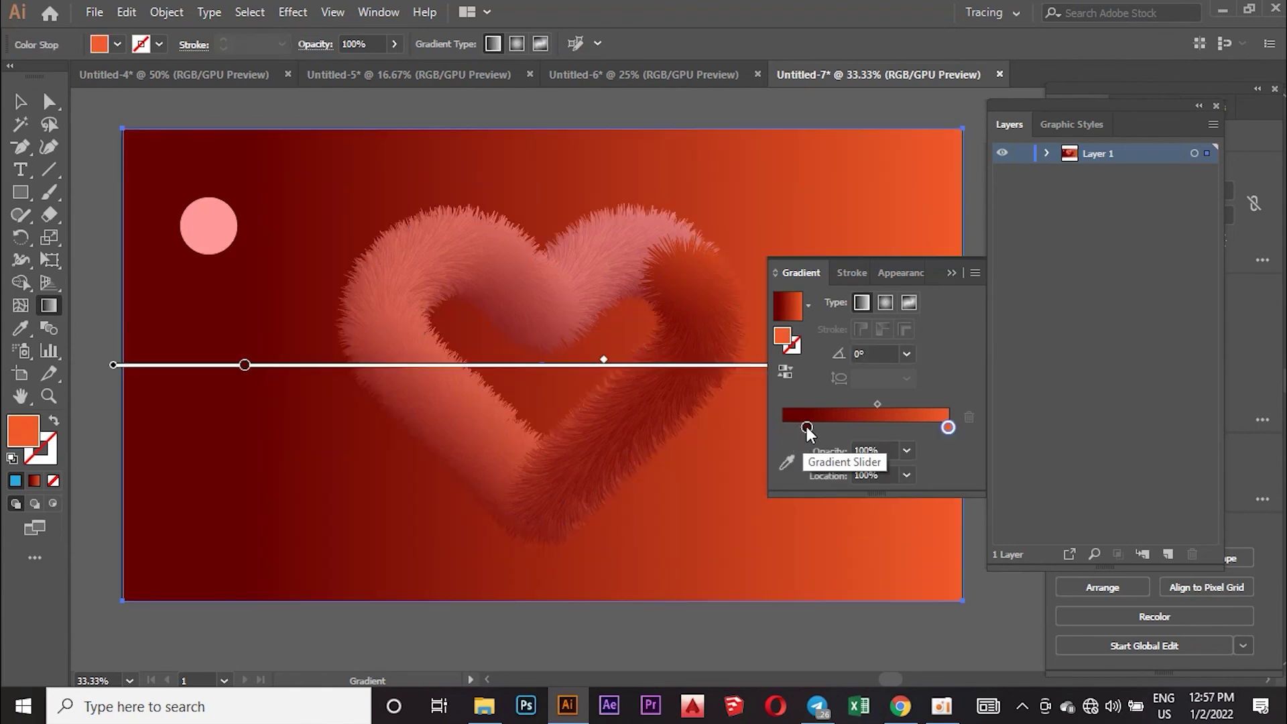
double_click(807, 428)
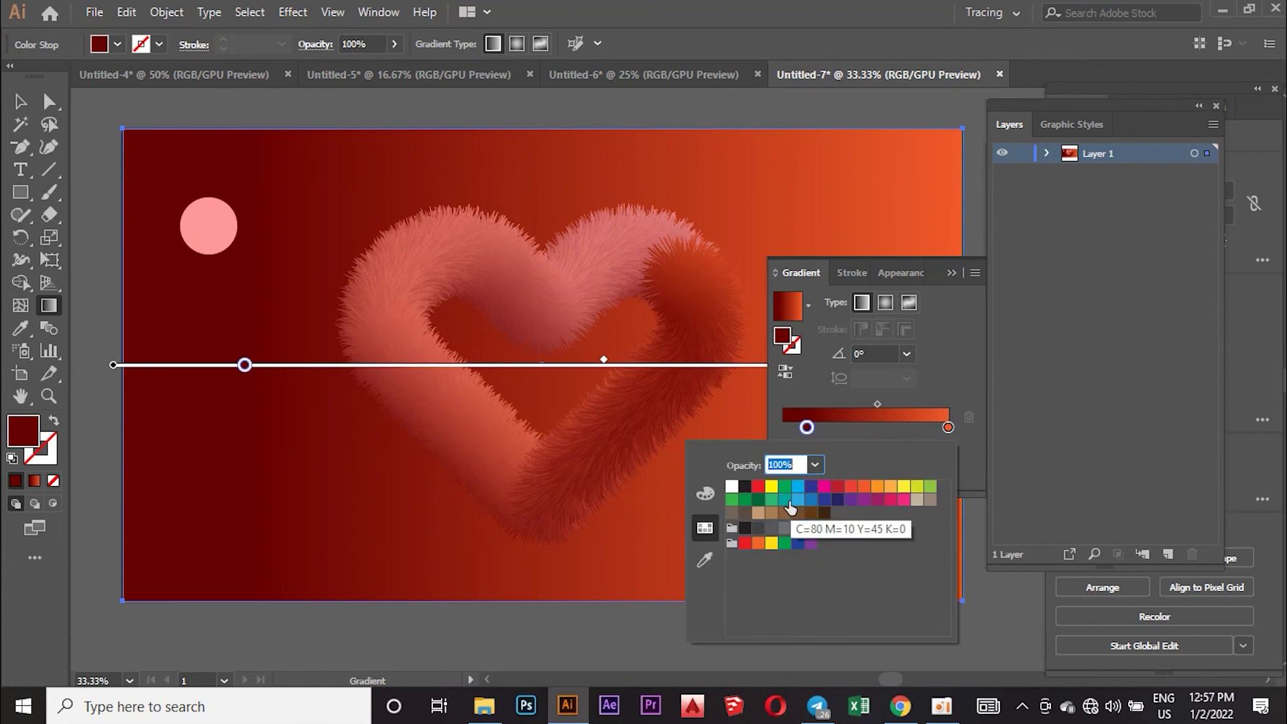
left_click(784, 500)
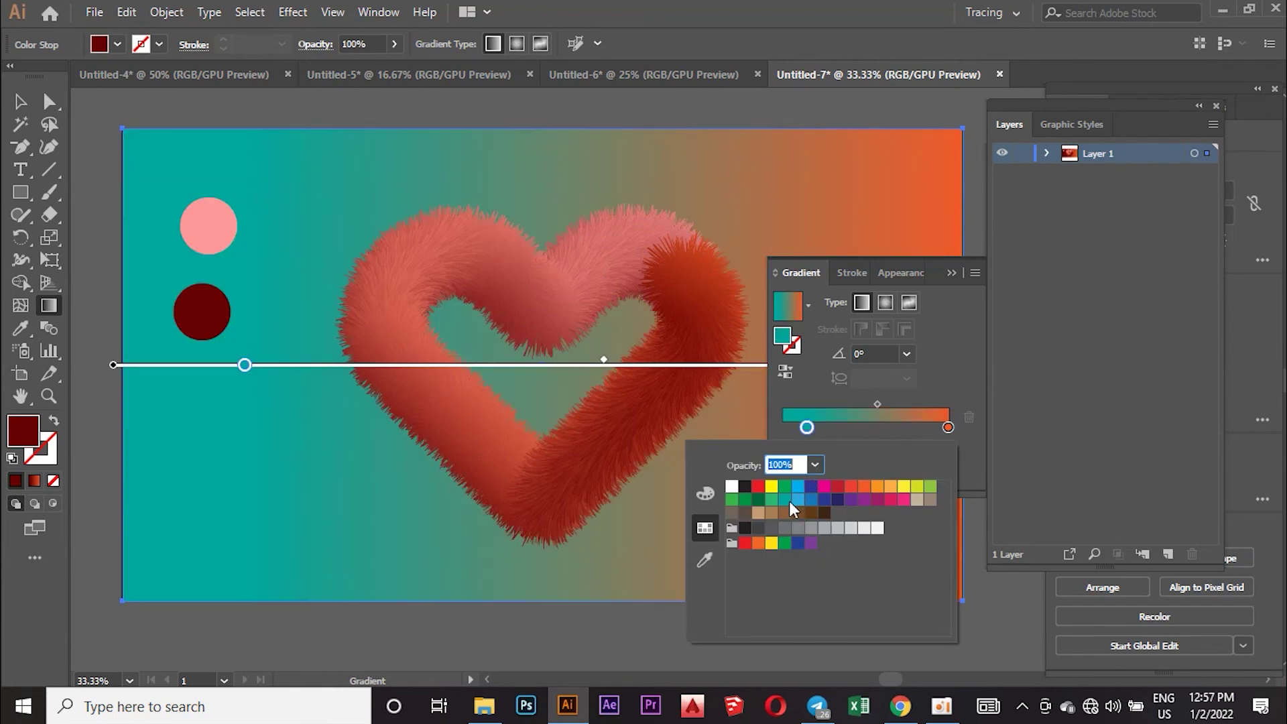
left_click(948, 427)
double_click(947, 427)
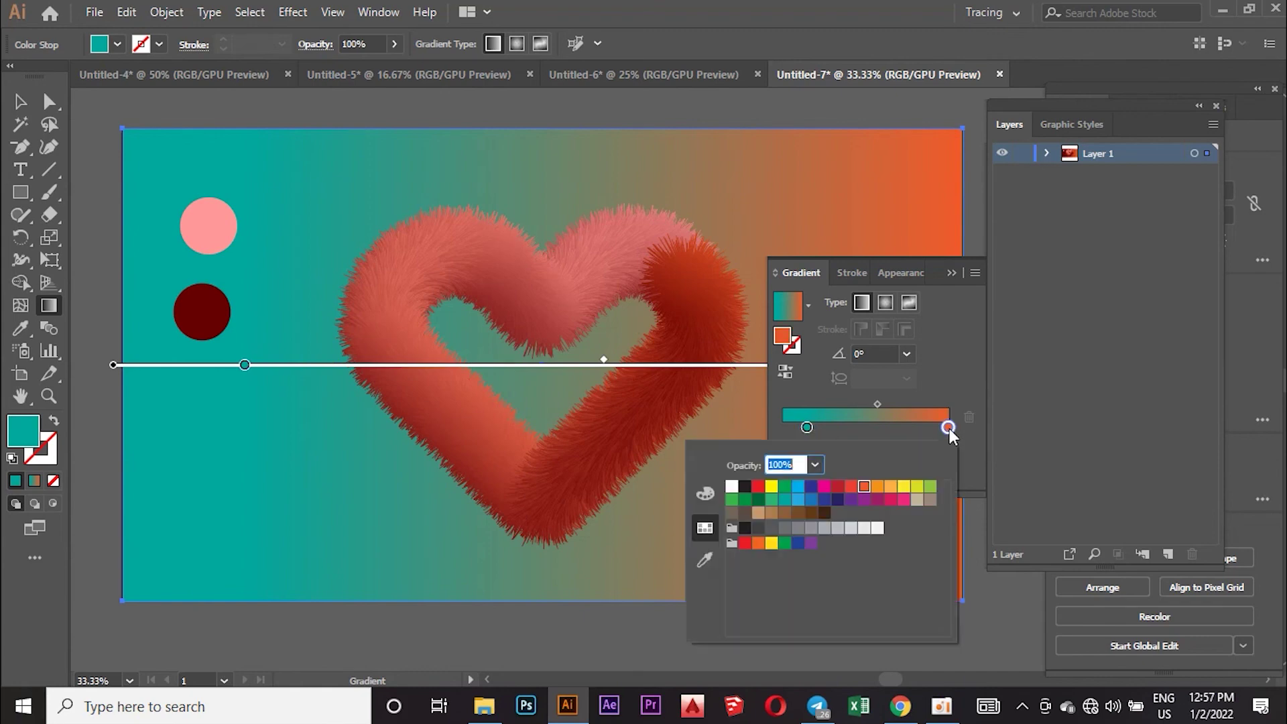
left_click(798, 488)
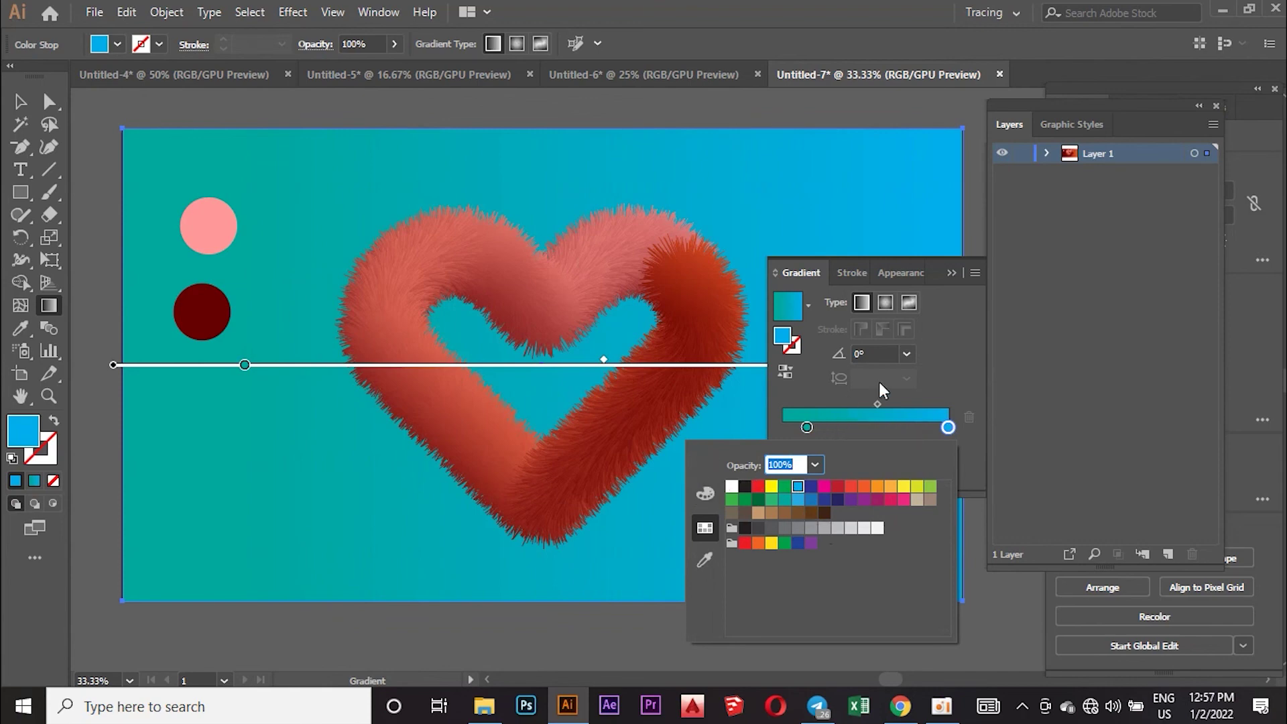
Step: Make the background gradient radial, shifting the teal stop out toward the edges
left_click(887, 302)
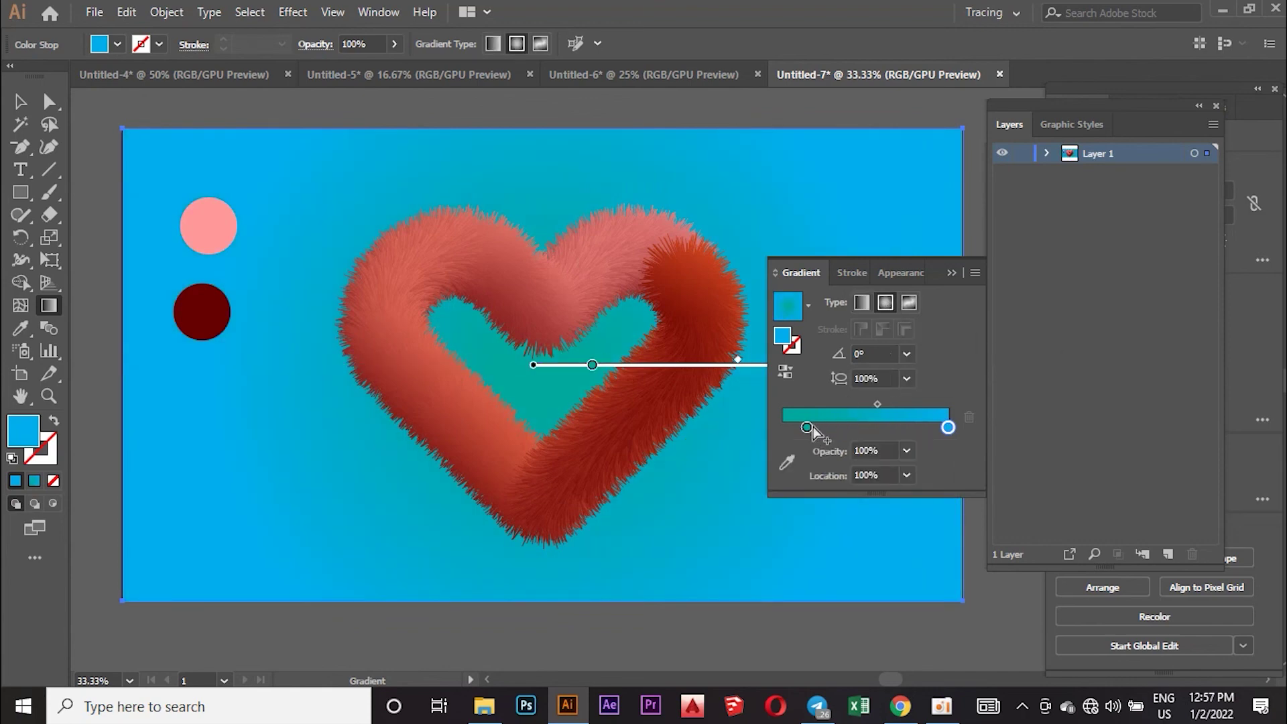
mouse_move(809, 428)
left_mouse_down()
mouse_move(911, 427)
mouse_move(782, 427)
left_mouse_up()
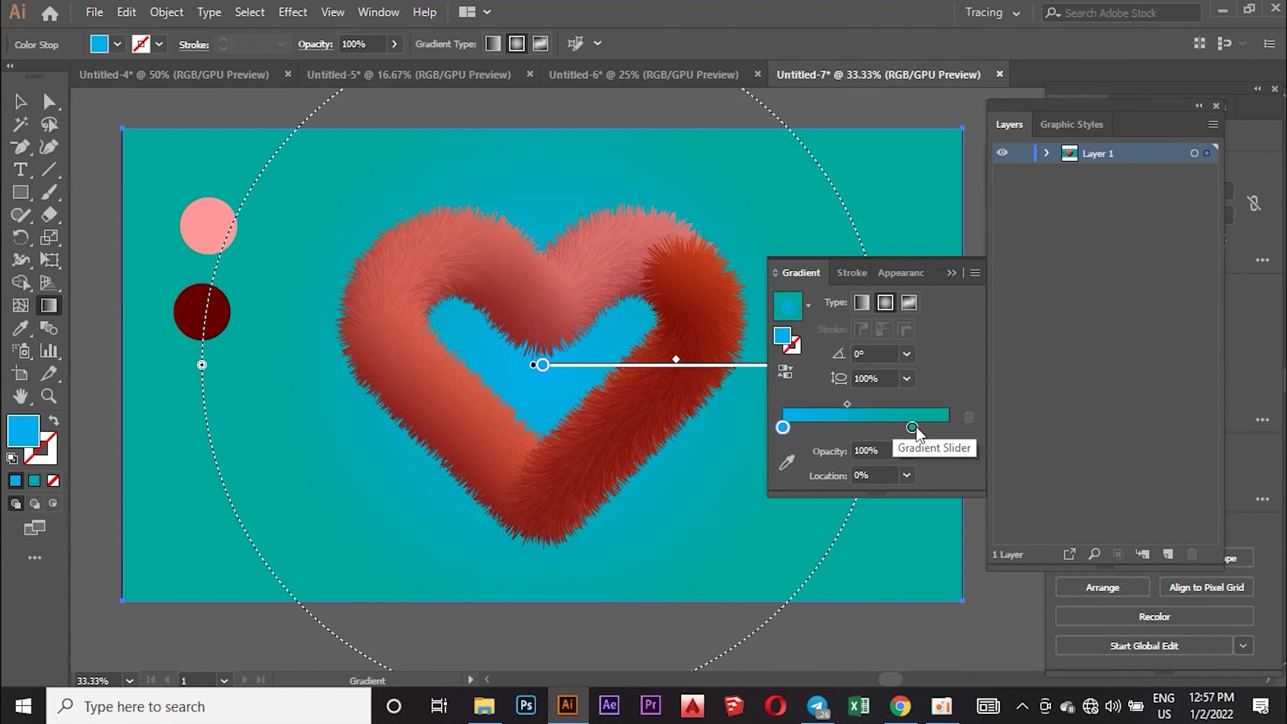
left_click_drag(913, 427, 962, 434)
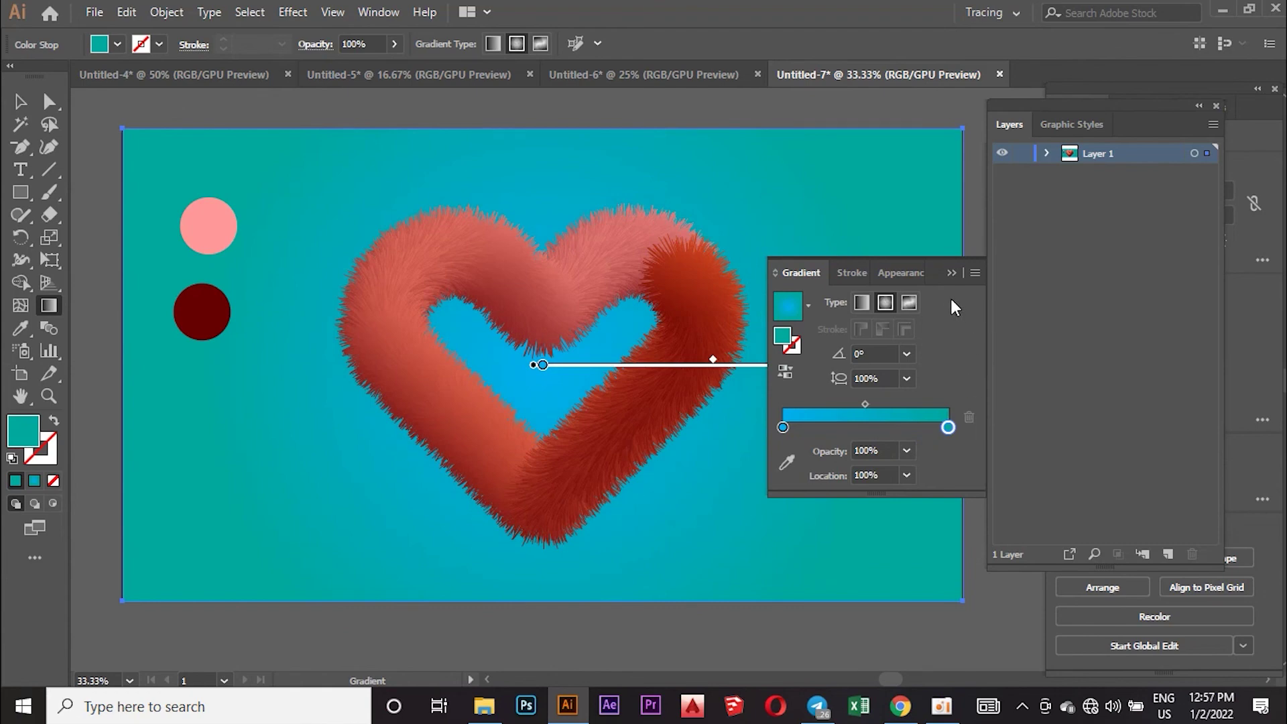
left_click(949, 272)
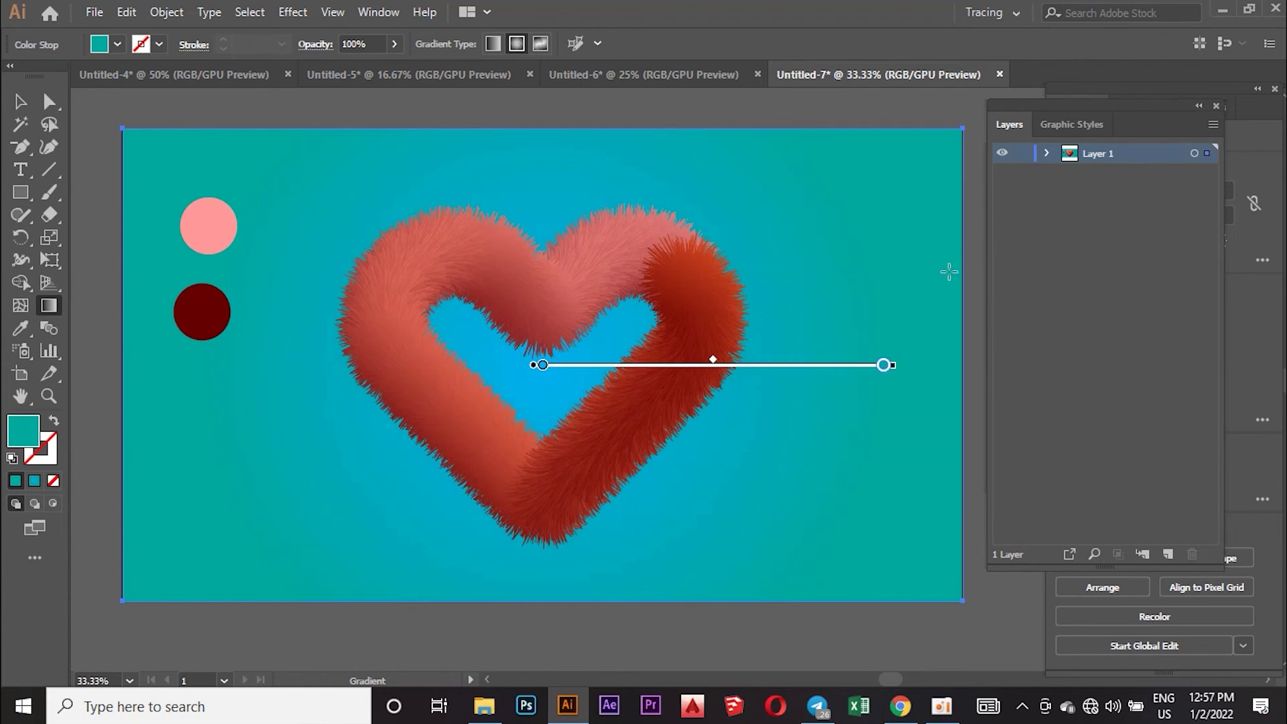